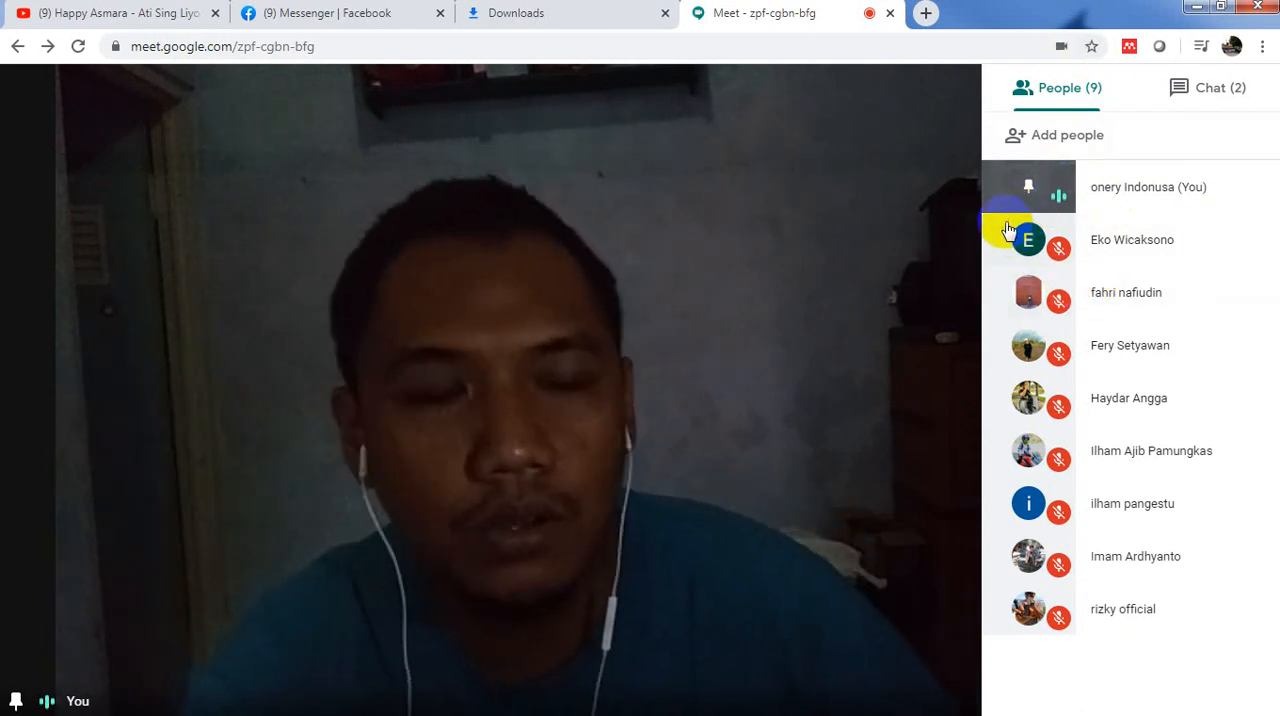
Switch to Foxit Reader by moving the size wastafel.pdf window onto this display and maximizing it
mouse_move(769, 161)
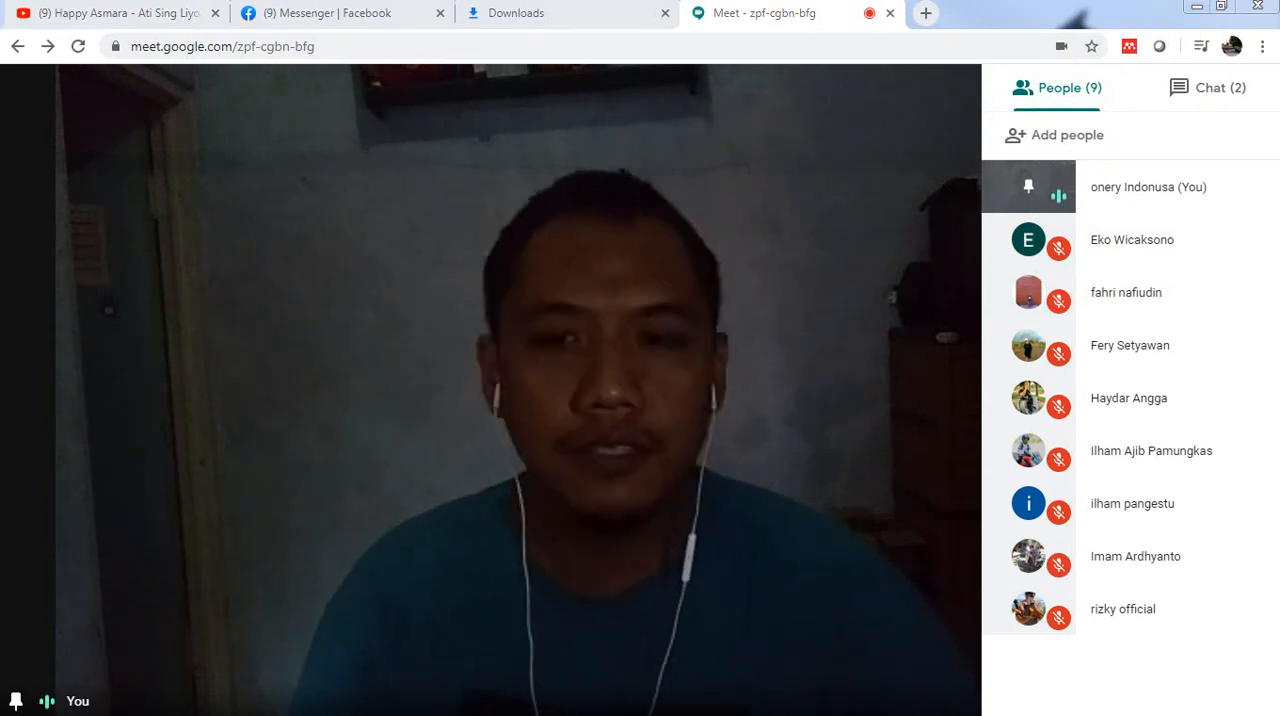
drag(0, 80, 368, 92)
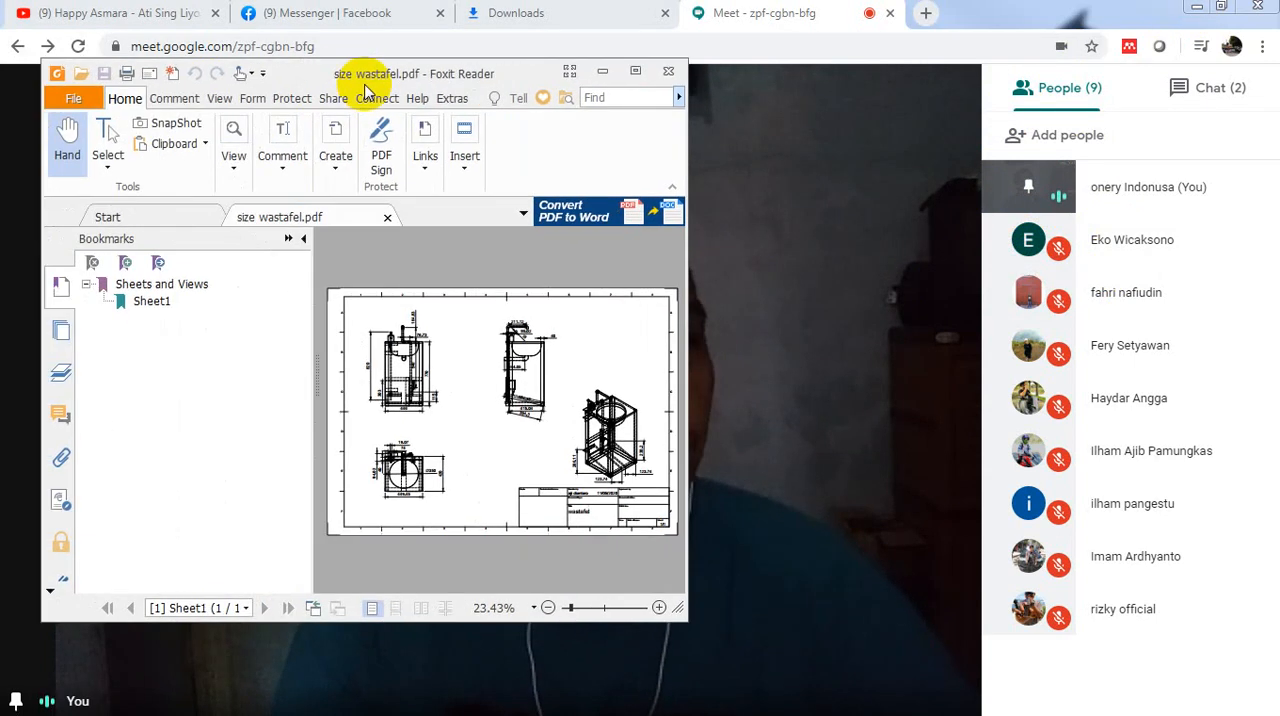
double_click(375, 76)
scroll(615, 386, down, 1)
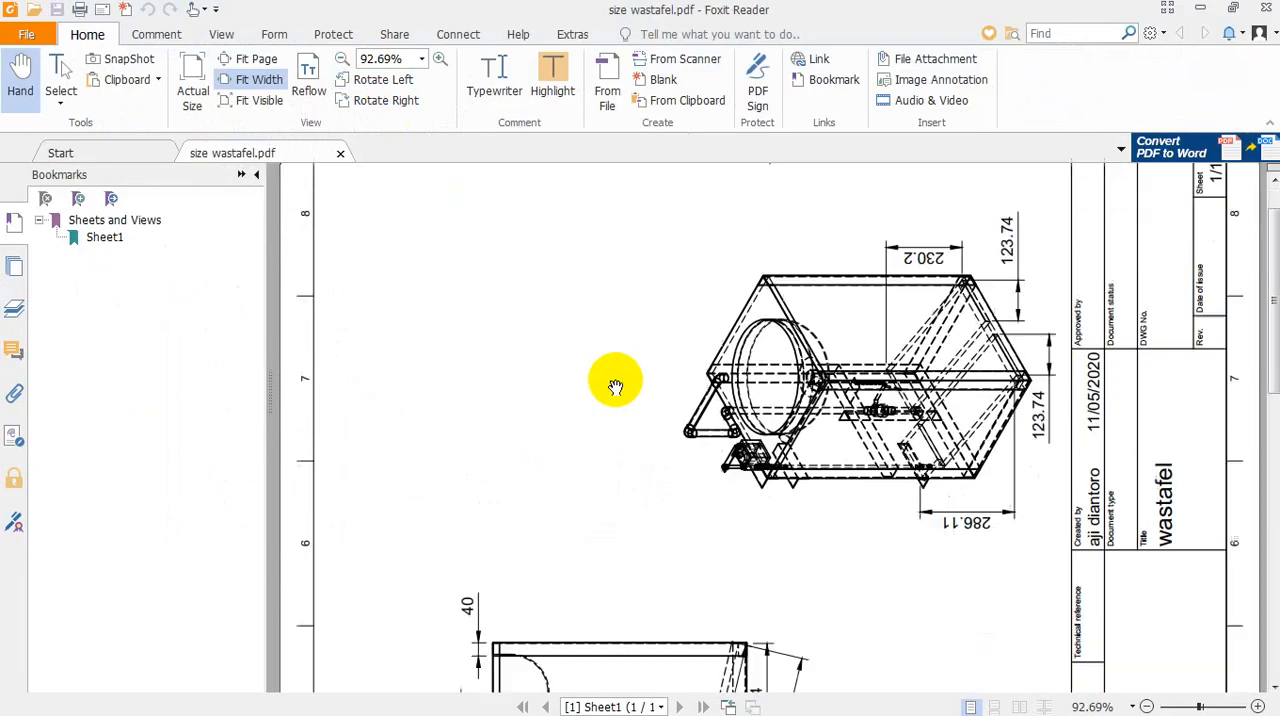
scroll(615, 386, up, 1)
Rotate the wastafel drawing page once clockwise so its title block reads upright
right_click(633, 368)
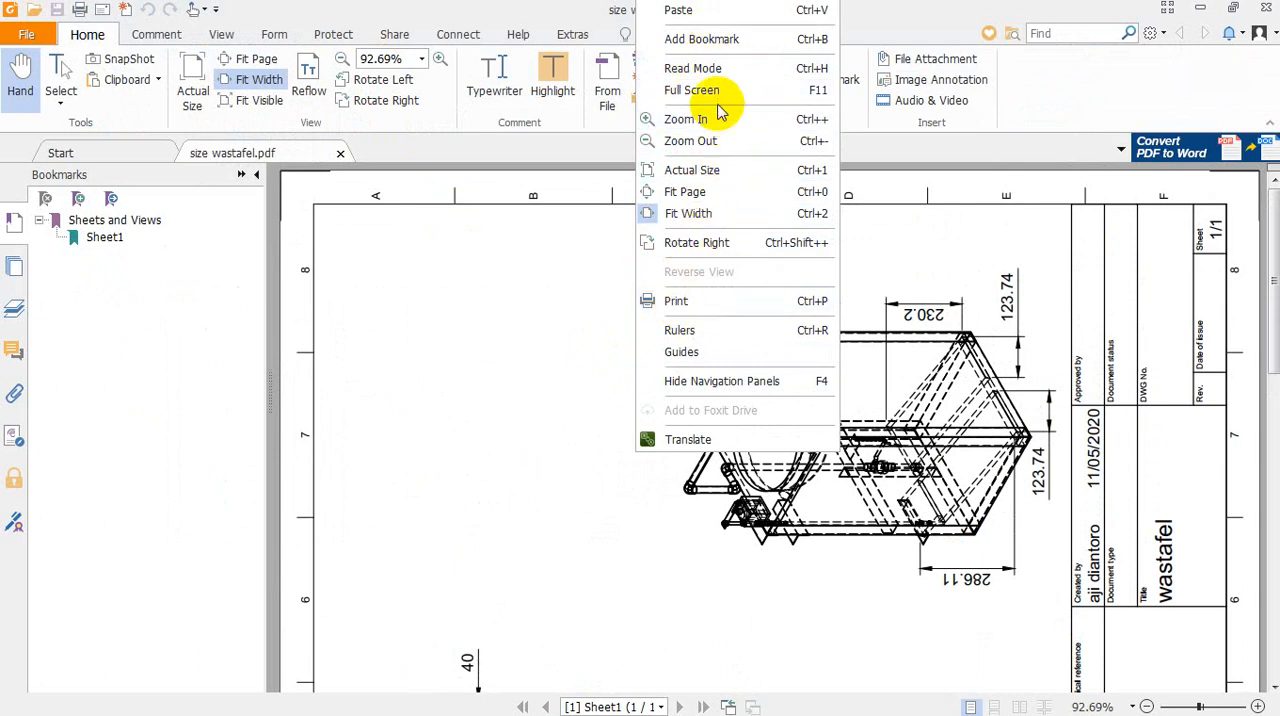
click(712, 242)
scroll(706, 310, down, 3)
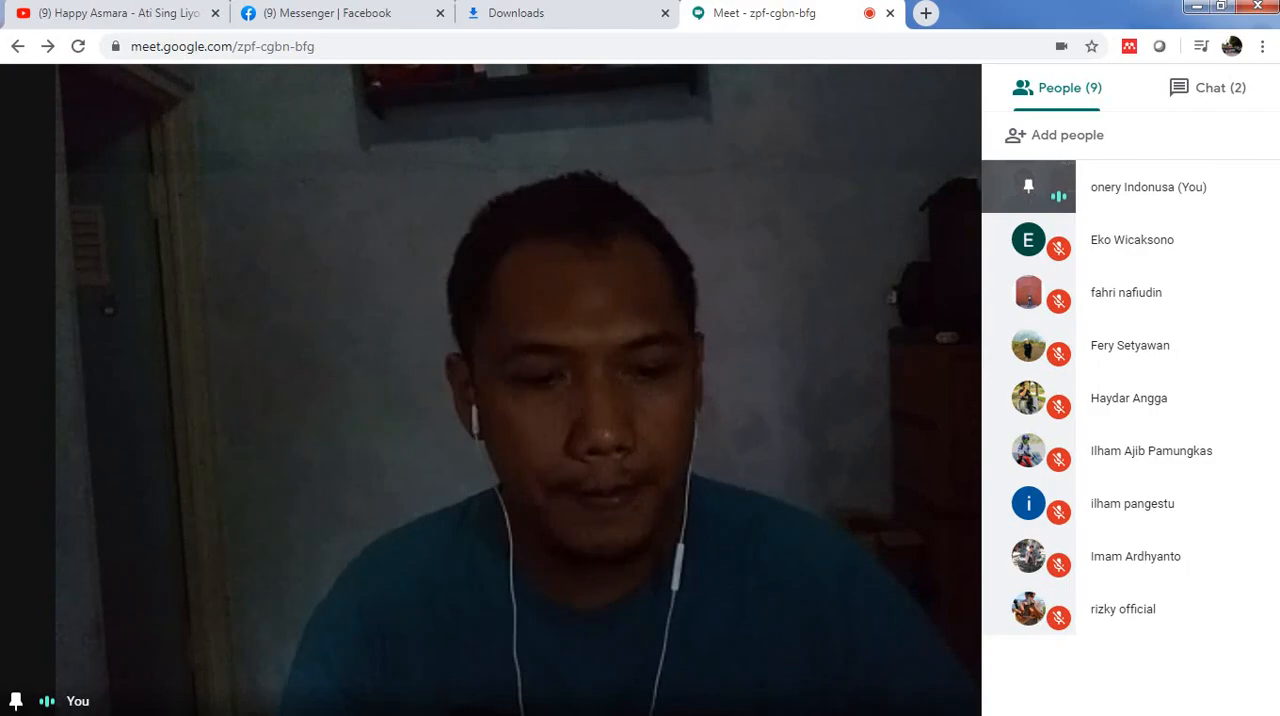
Move the Google Meet browser window off to the other display to uncover the PDF drawing
double_click(1014, 8)
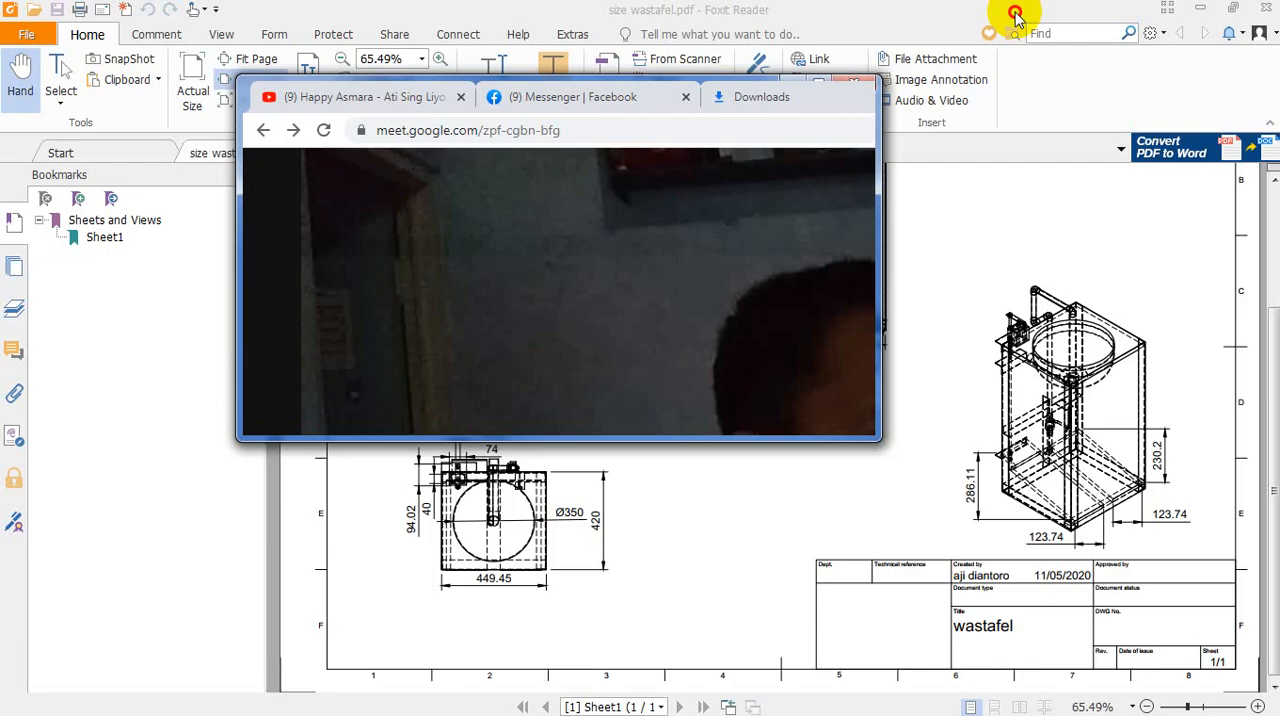
click(820, 84)
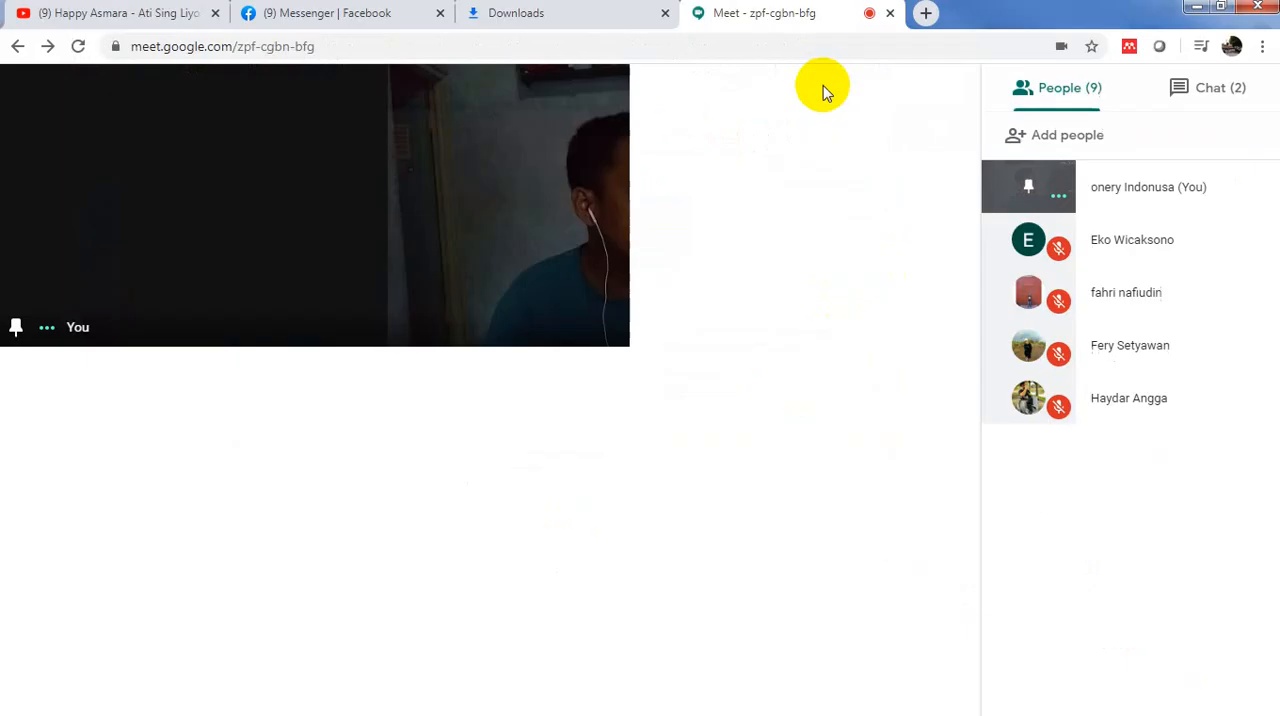
drag(1014, 9, 0, 162)
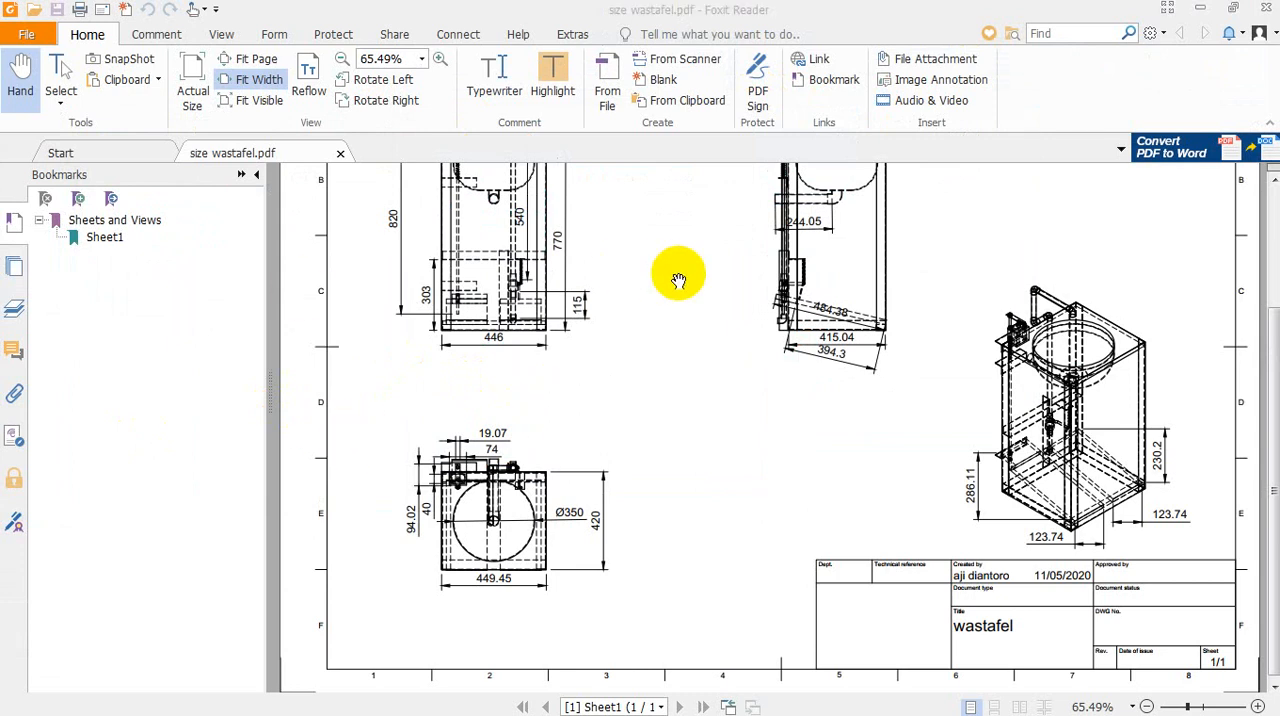
Look over the layout of the wastafel drawing sheet, from the front and side views down to the top view
scroll(706, 283, up, 3)
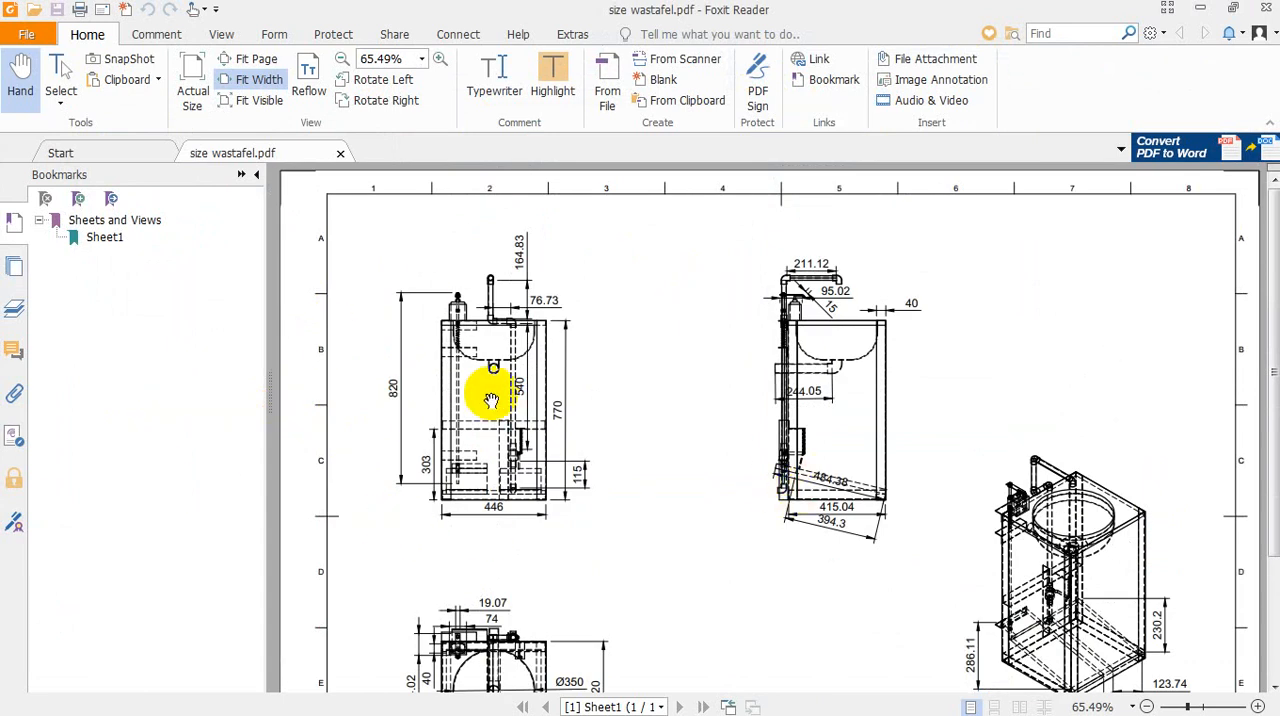
scroll(491, 397, down, 3)
scroll(491, 385, up, 2)
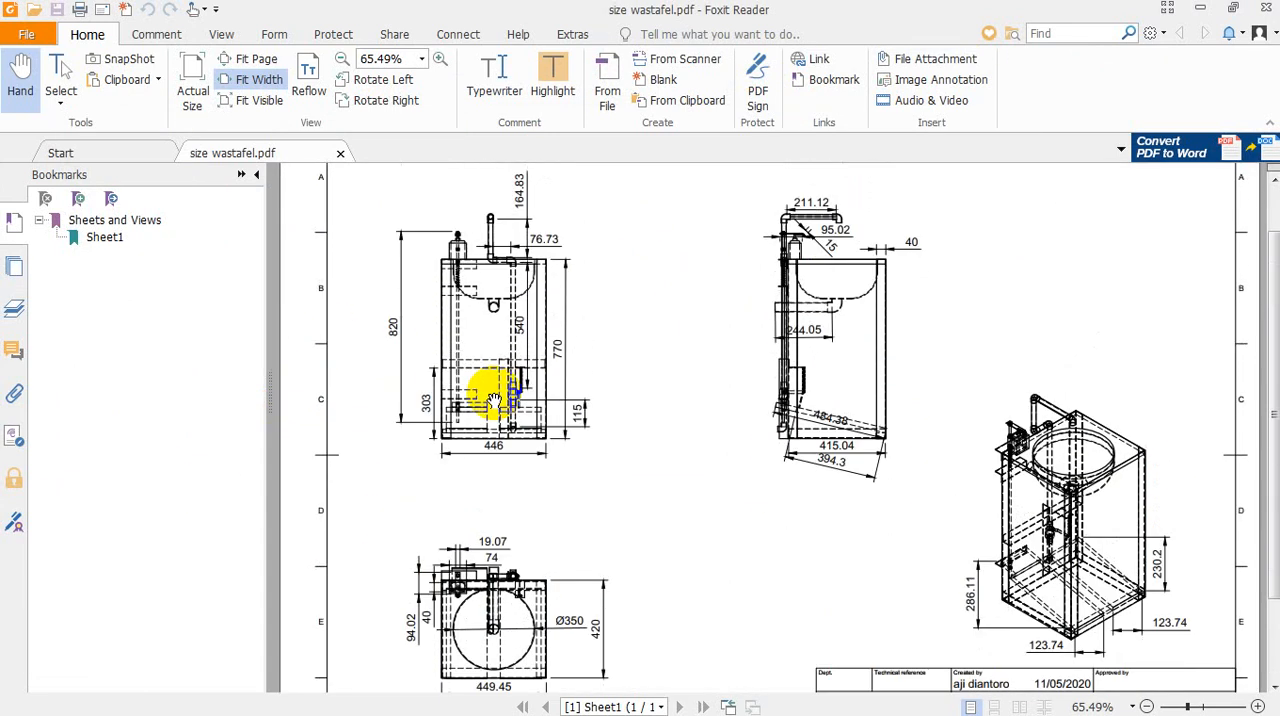
scroll(491, 392, down, 1)
scroll(538, 446, up, 1)
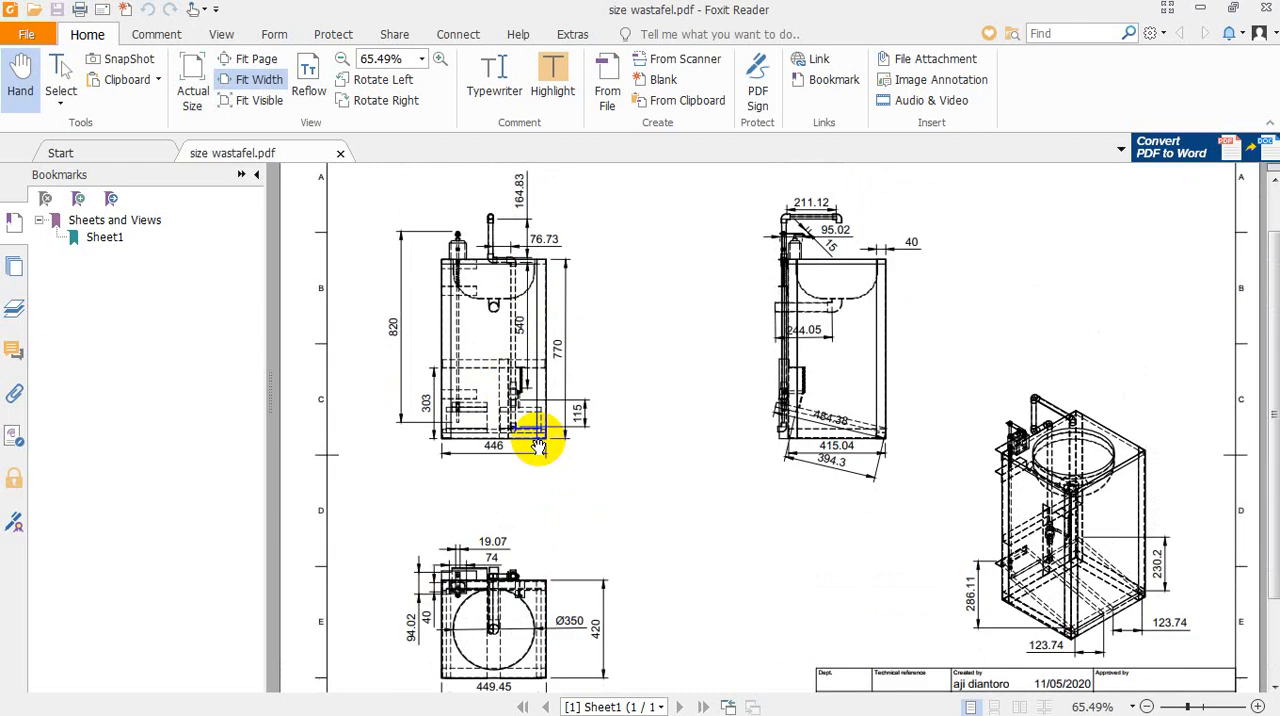
scroll(516, 472, up, 1)
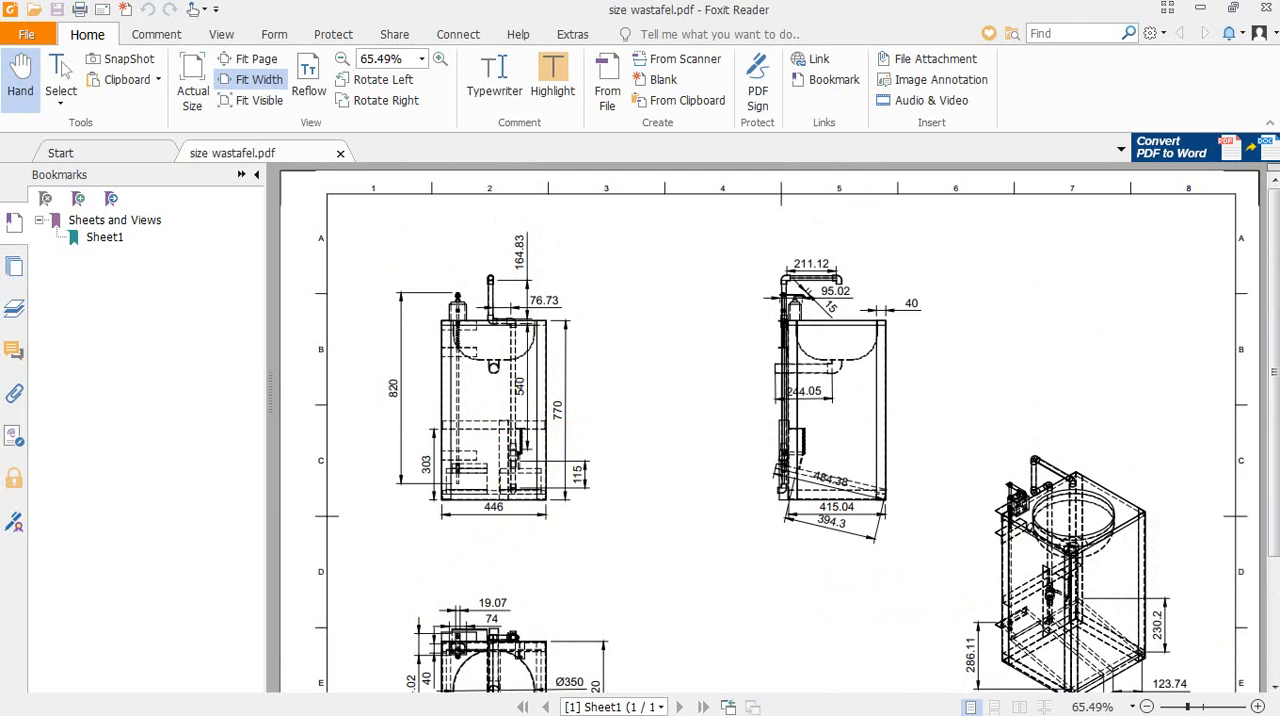
scroll(428, 327, down, 1)
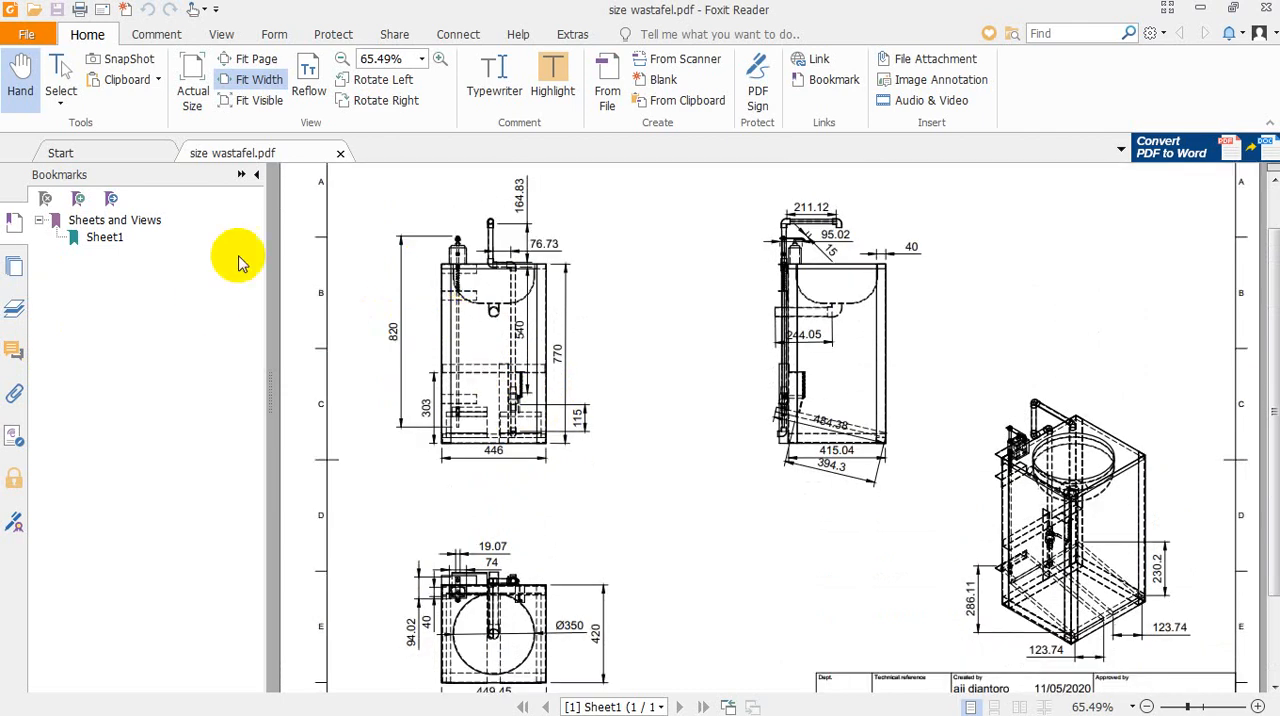
Collapse the bookmarks pane and the ribbon to give the drawing more room
click(257, 174)
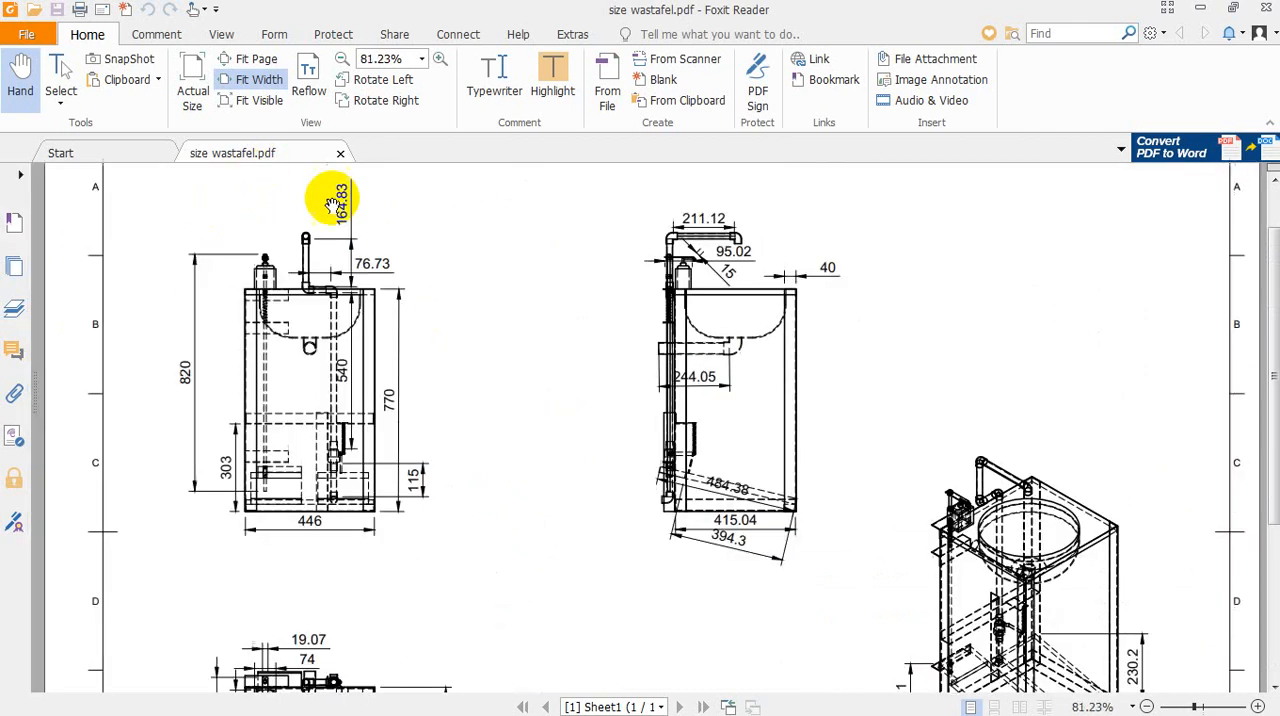
click(1262, 124)
scroll(846, 260, up, 1)
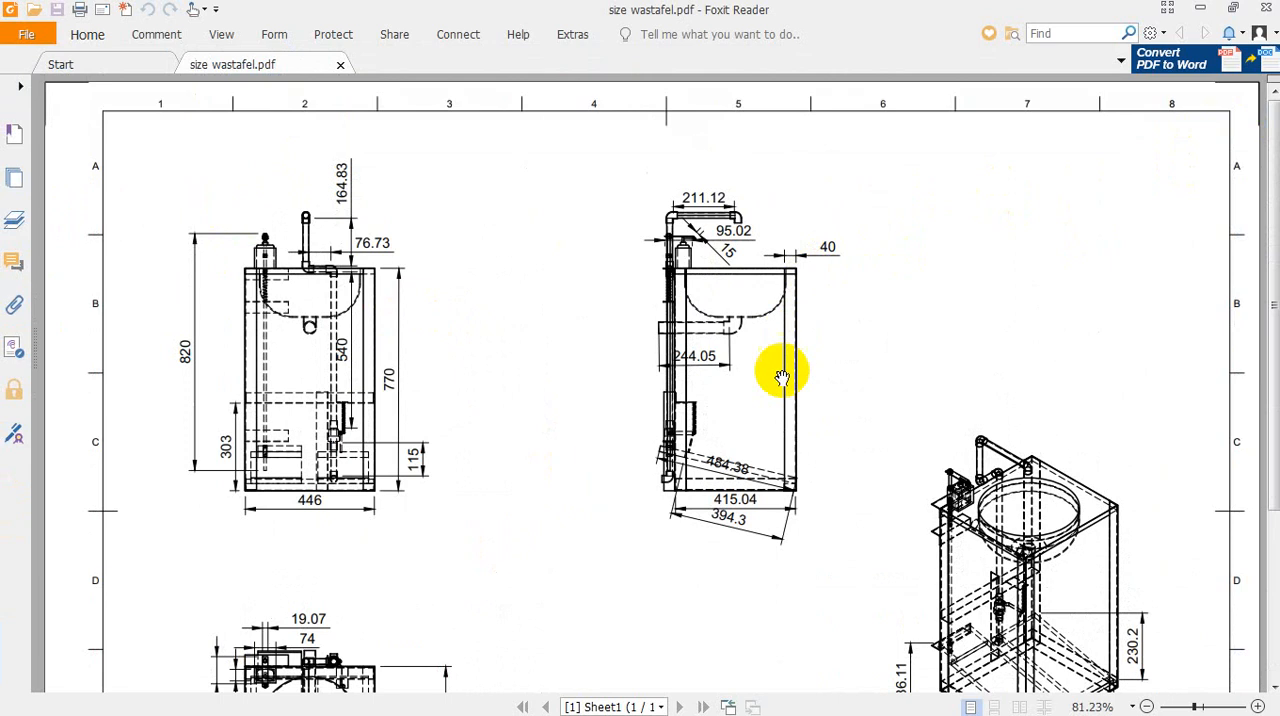
Examine the dimensions of the washbasin's front and side views at a larger zoom
ctrl+scroll(791, 381, down, 2)
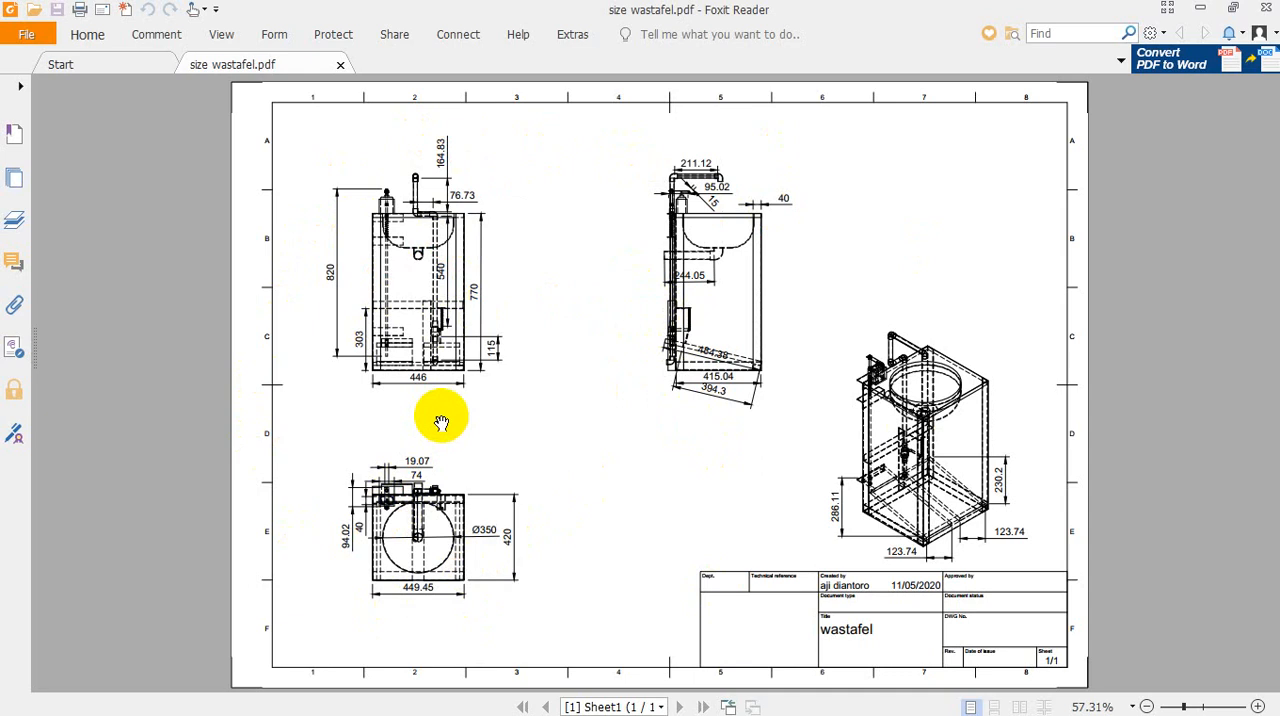
ctrl+scroll(447, 548, up, 1)
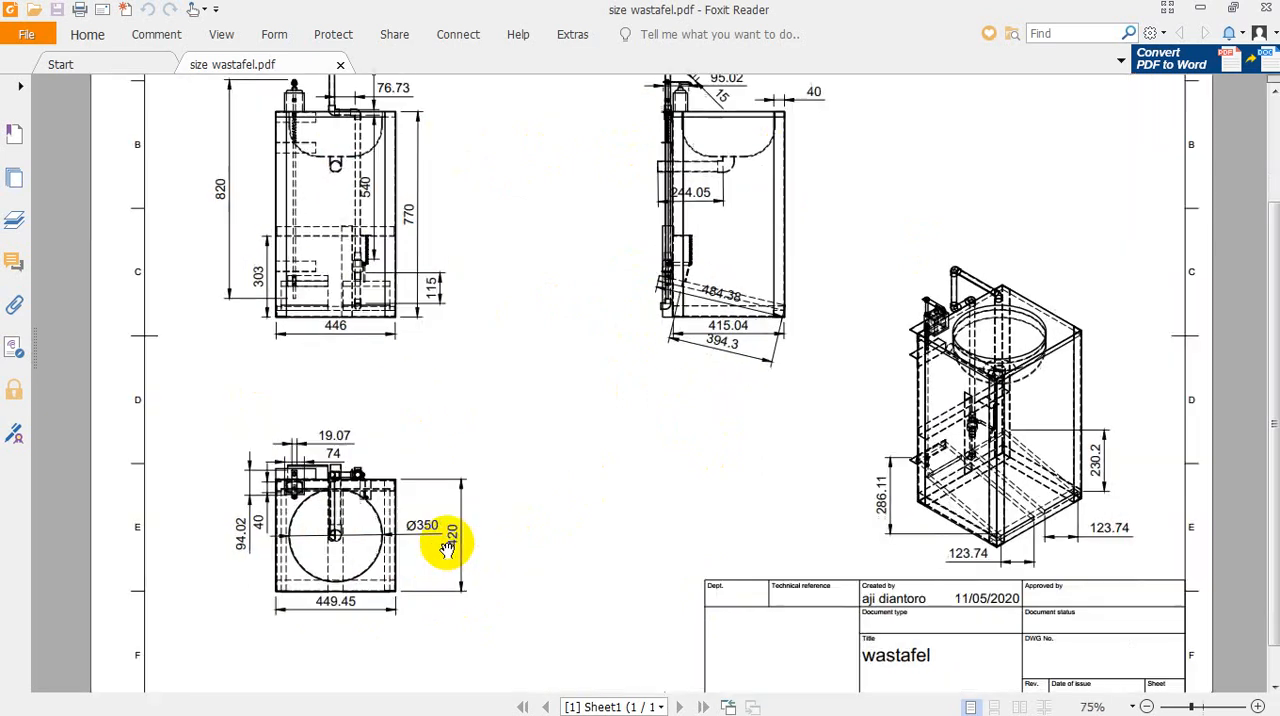
ctrl+scroll(447, 548, up, 1)
scroll(443, 540, up, 1)
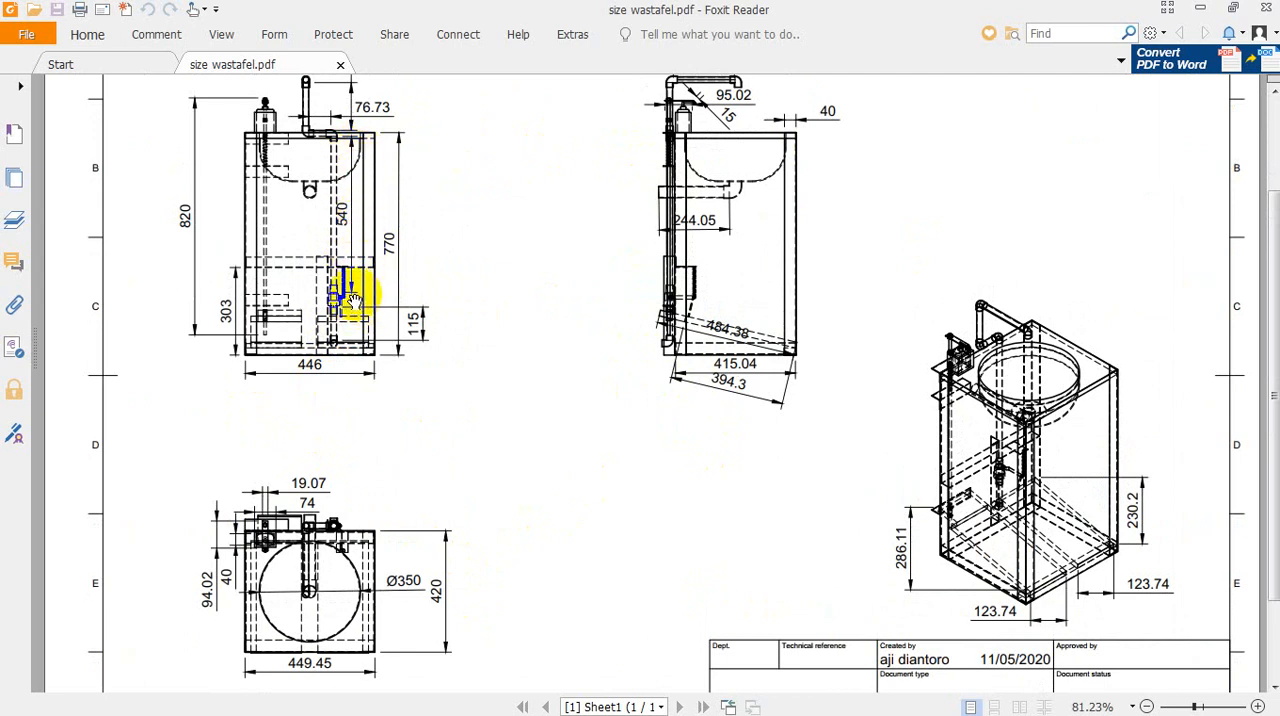
scroll(352, 288, down, 2)
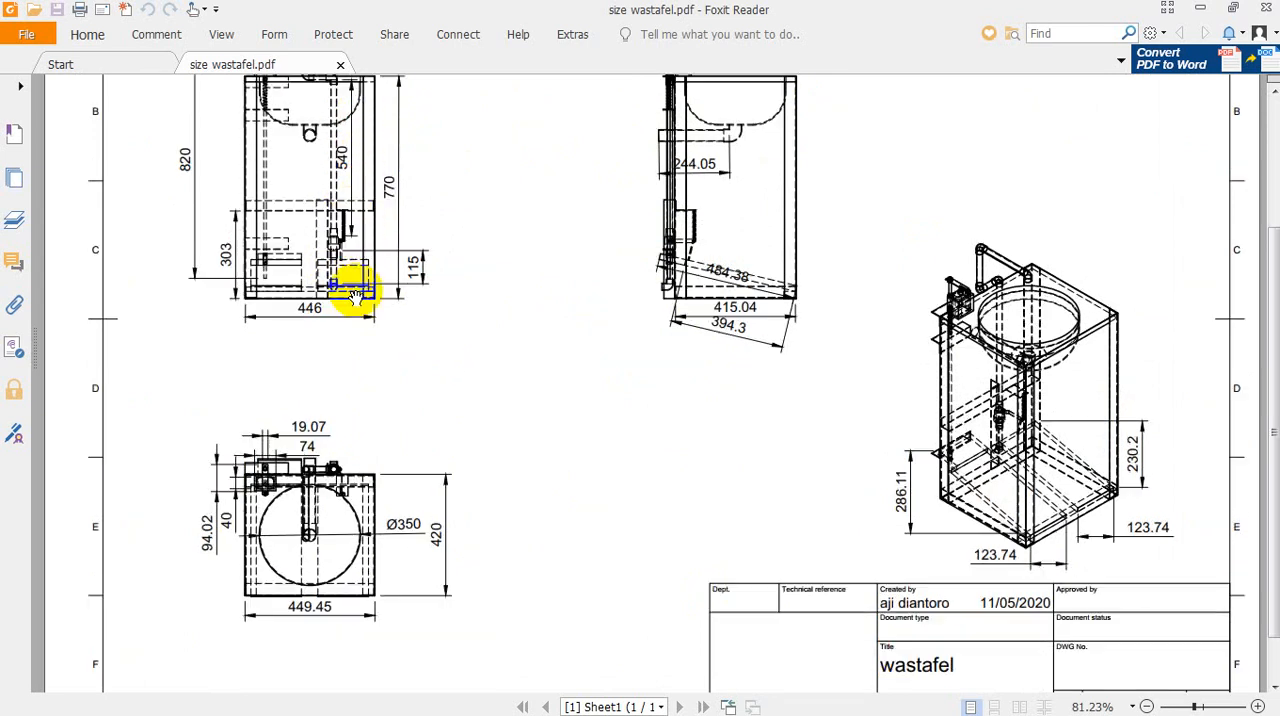
scroll(360, 320, up, 2)
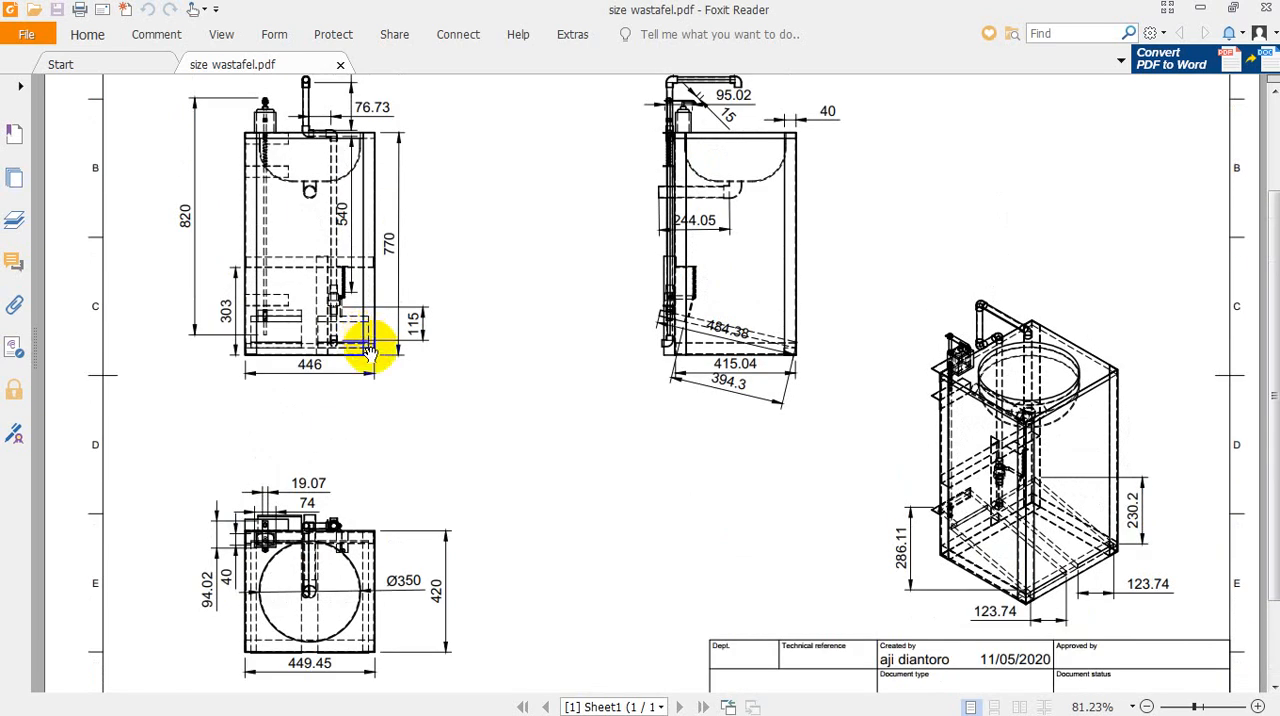
scroll(370, 350, down, 1)
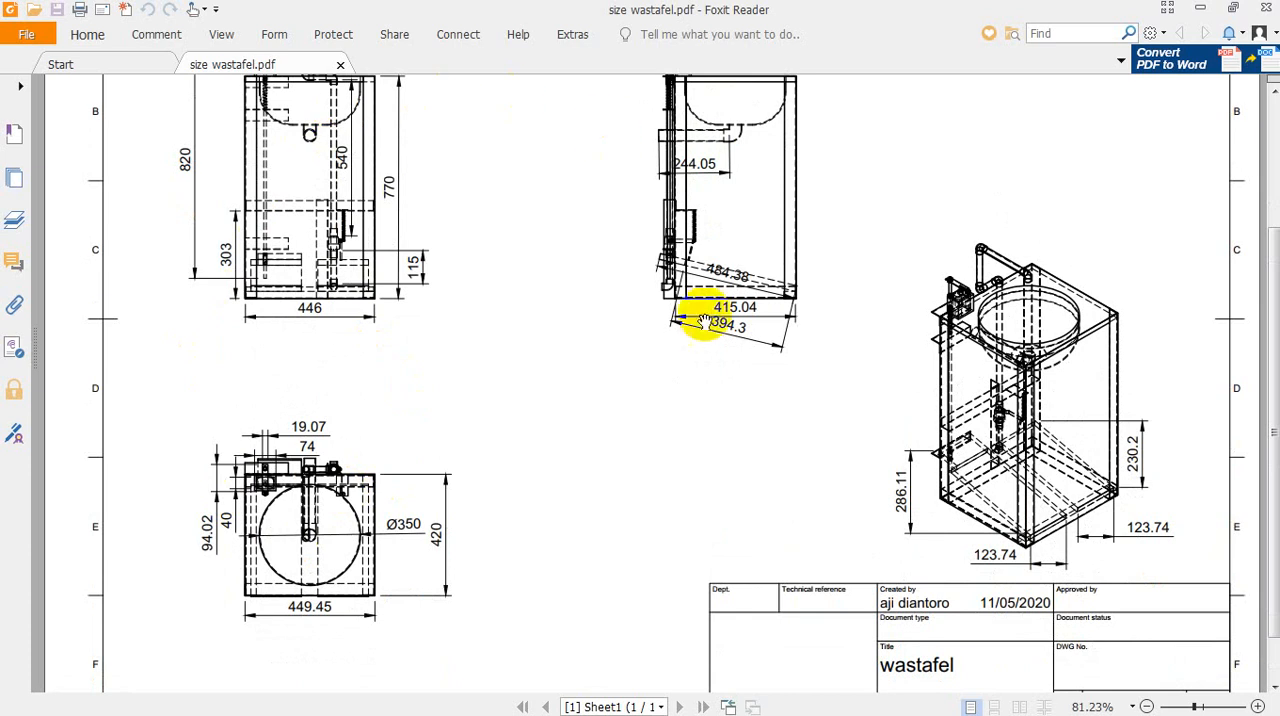
scroll(706, 336, up, 2)
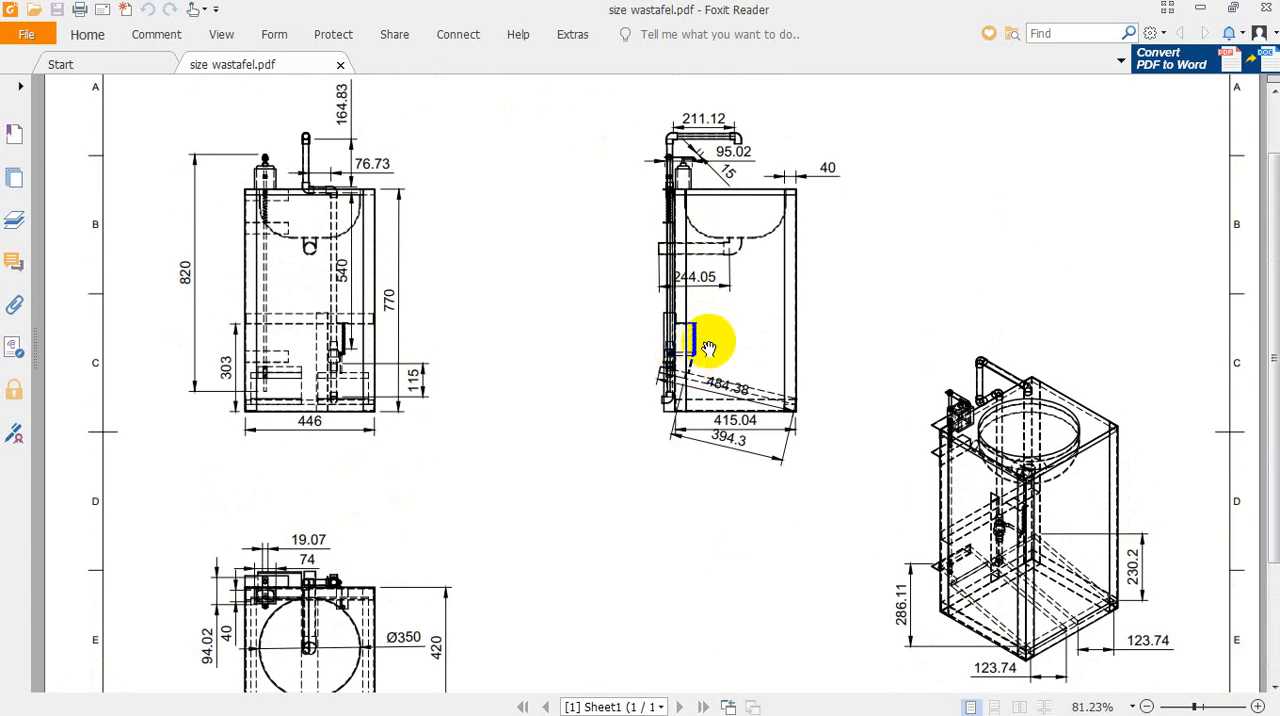
Examine the washbasin's lower front details, its isometric view and the basin dimensions in the top view
scroll(708, 347, down, 1)
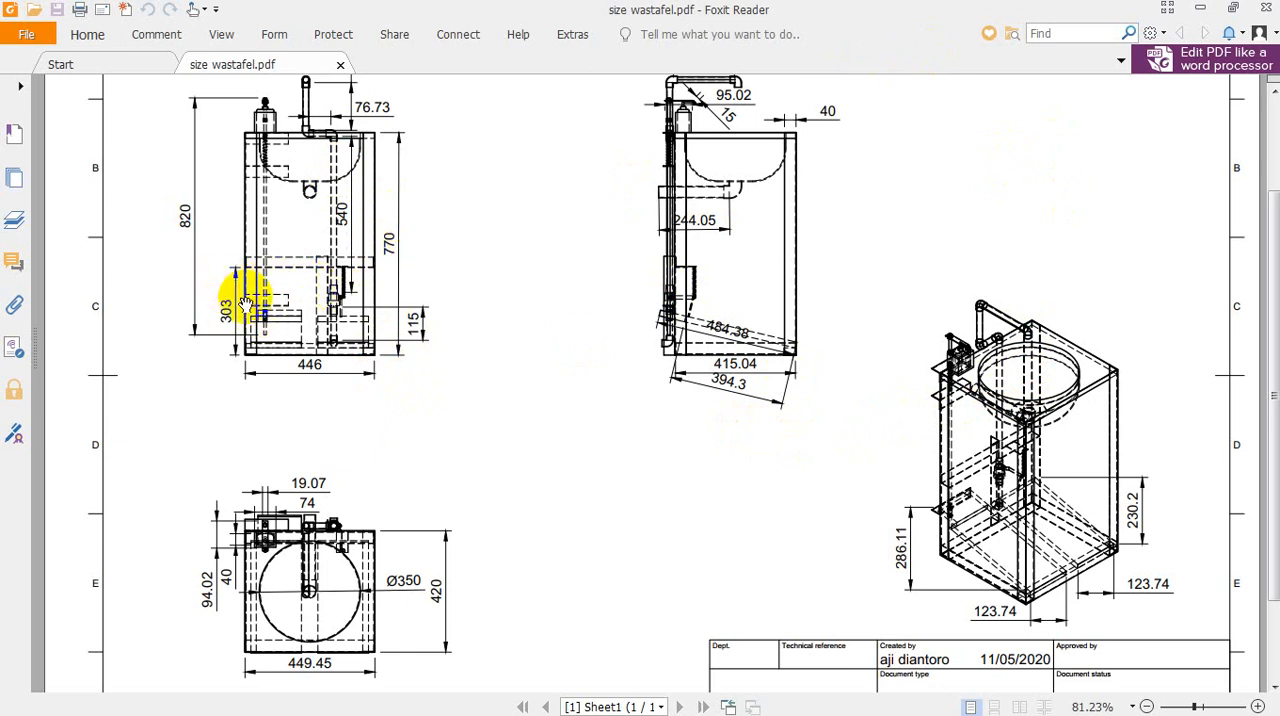
scroll(262, 278, down, 1)
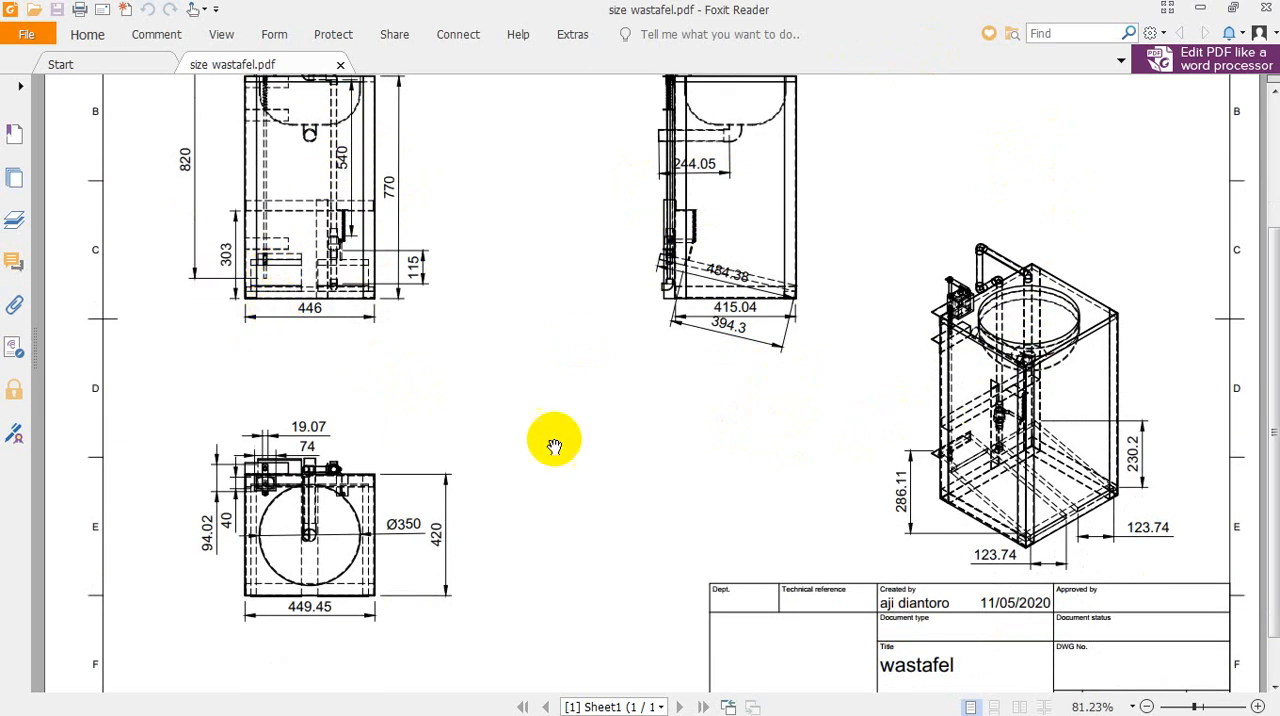
scroll(551, 440, up, 2)
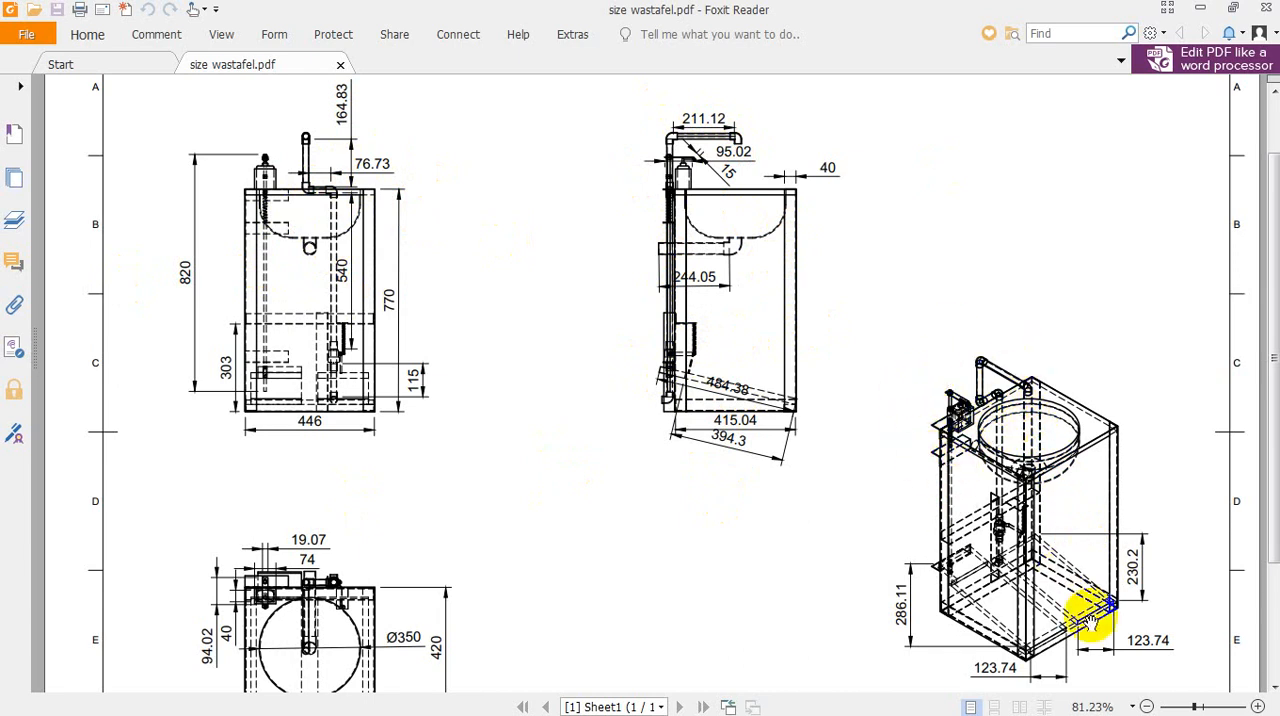
scroll(860, 466, down, 3)
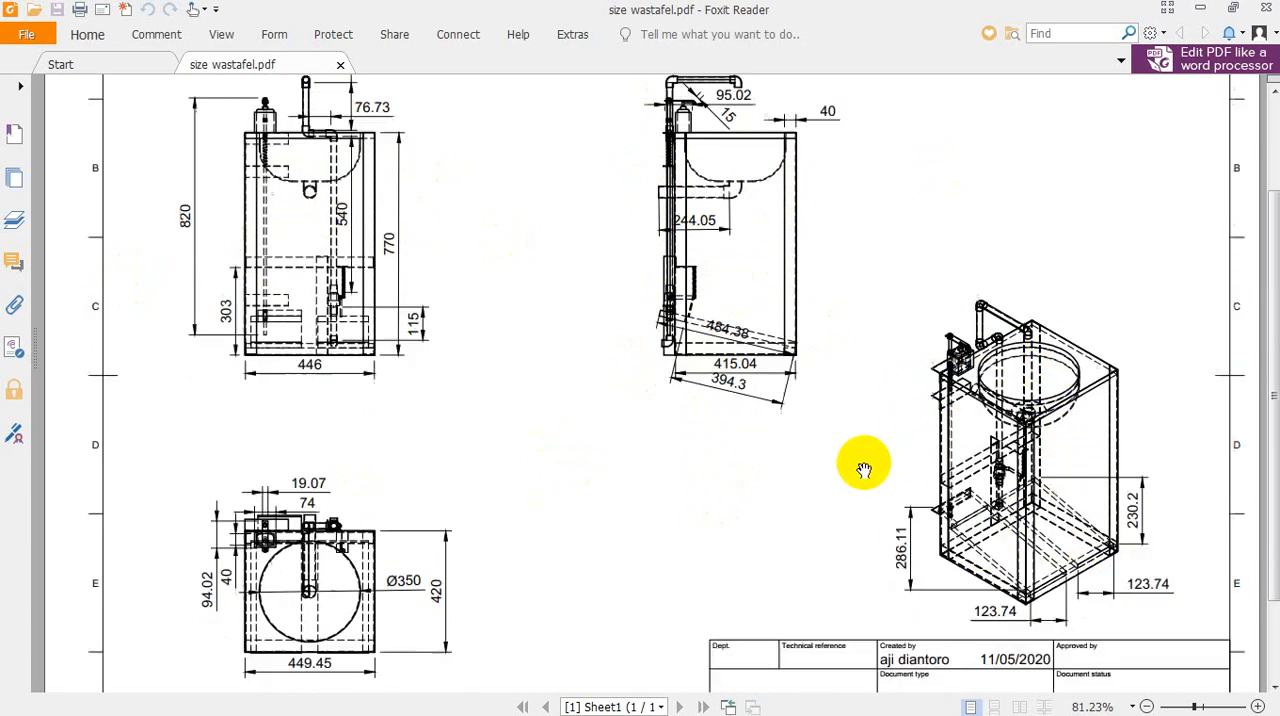
scroll(864, 440, up, 3)
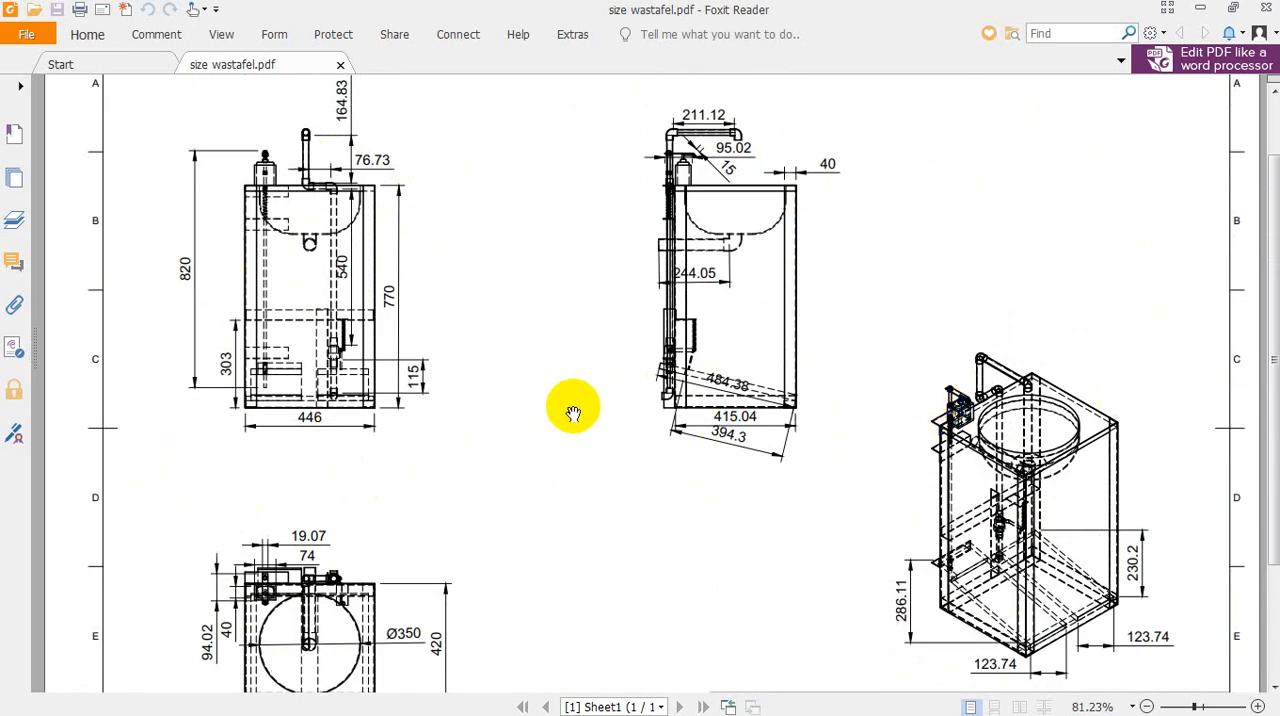
scroll(590, 373, down, 2)
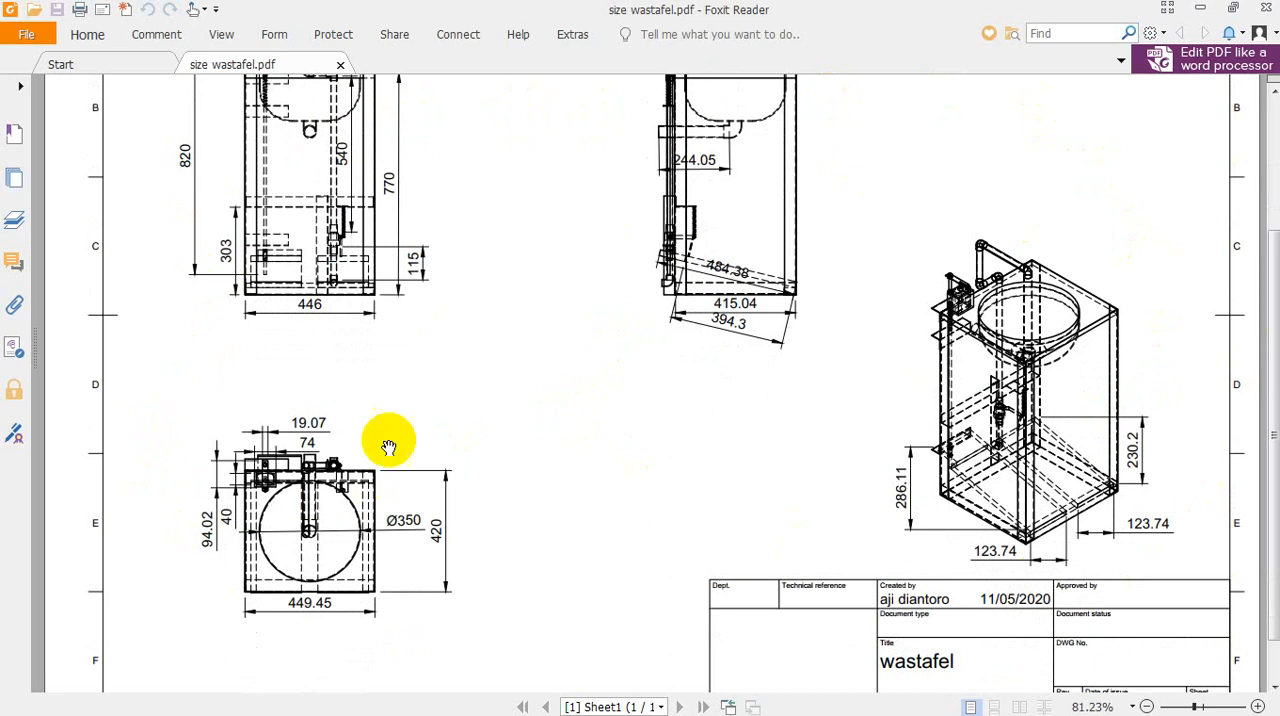
scroll(575, 480, up, 1)
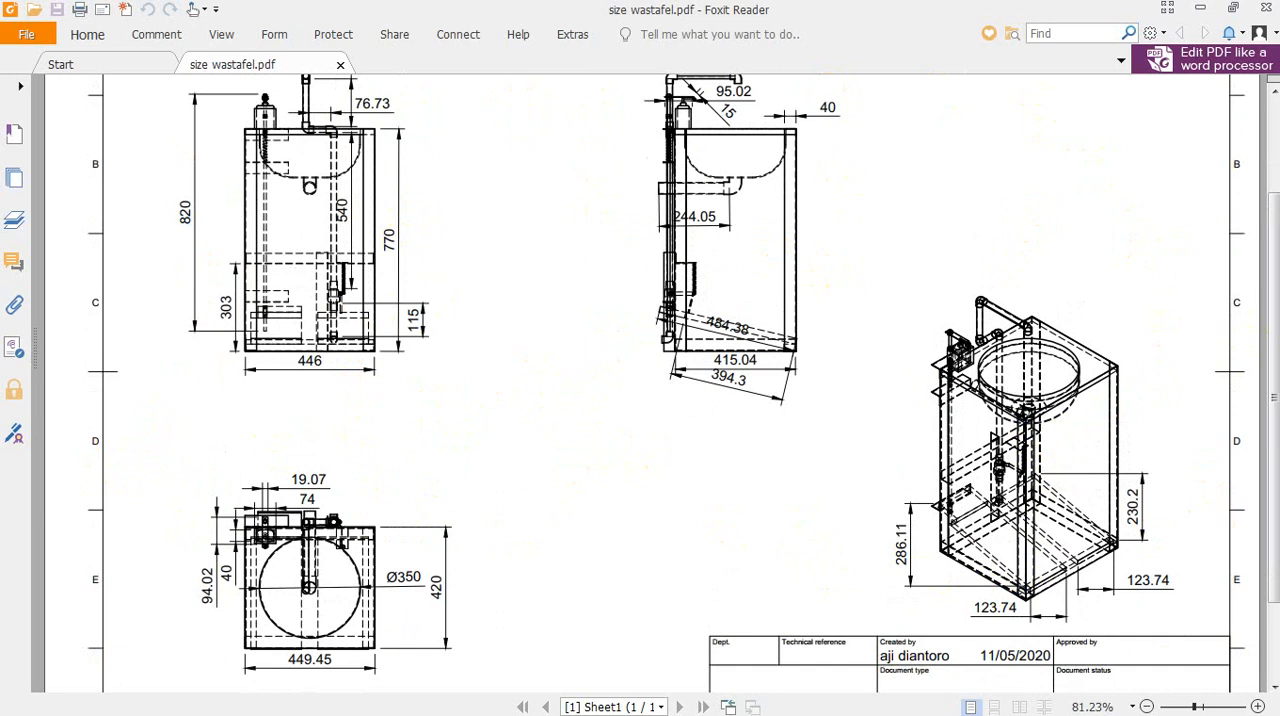
Switch to Autodesk Fusion 360, move its window onto this display, maximize it and inspect the TA. v18 model
key(alt+Tab)
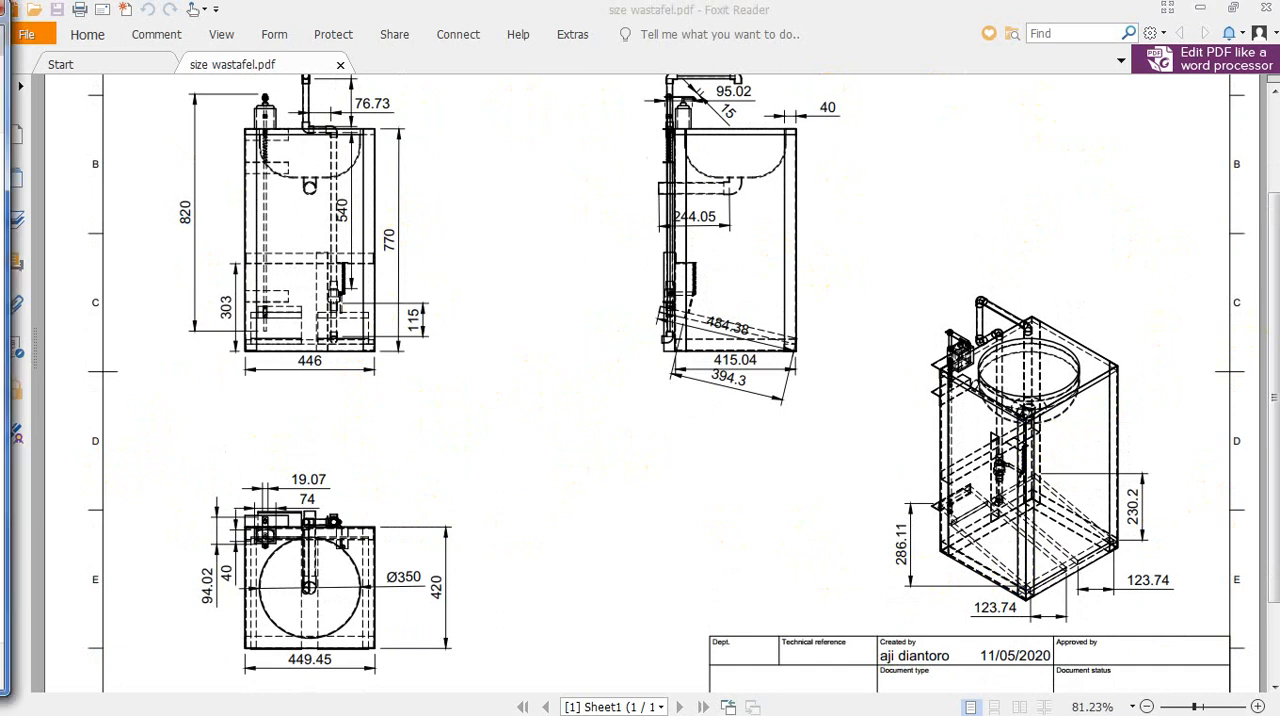
key(alt+Tab)
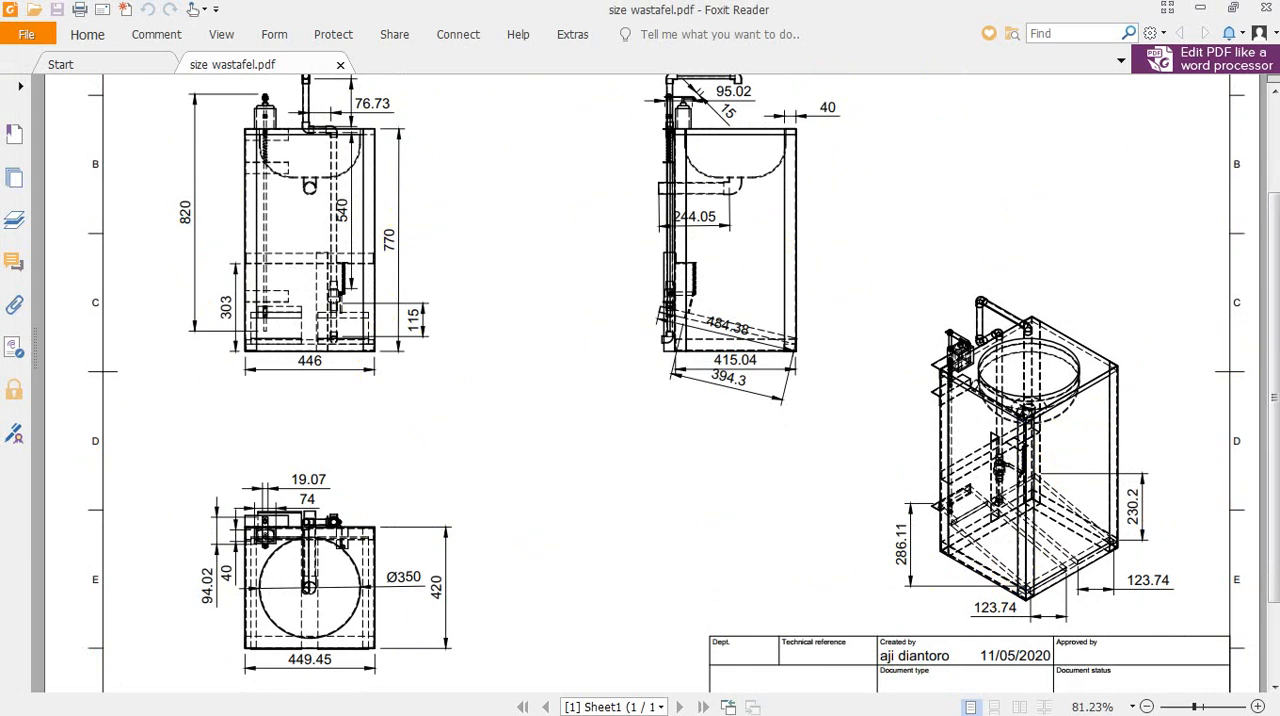
key(alt+Tab)
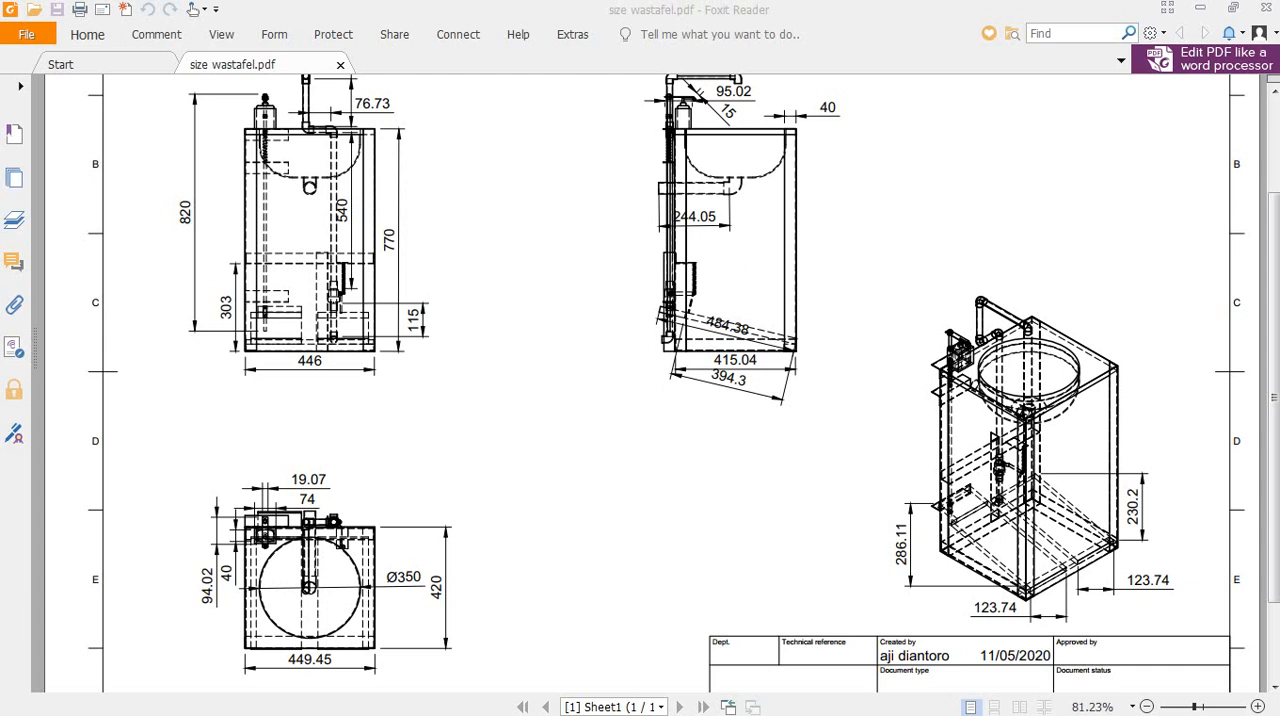
key(alt+Tab)
mouse_move(0, 20)
mouse_down()
mouse_move(0, 103)
mouse_move(375, 68)
mouse_up()
double_click(375, 68)
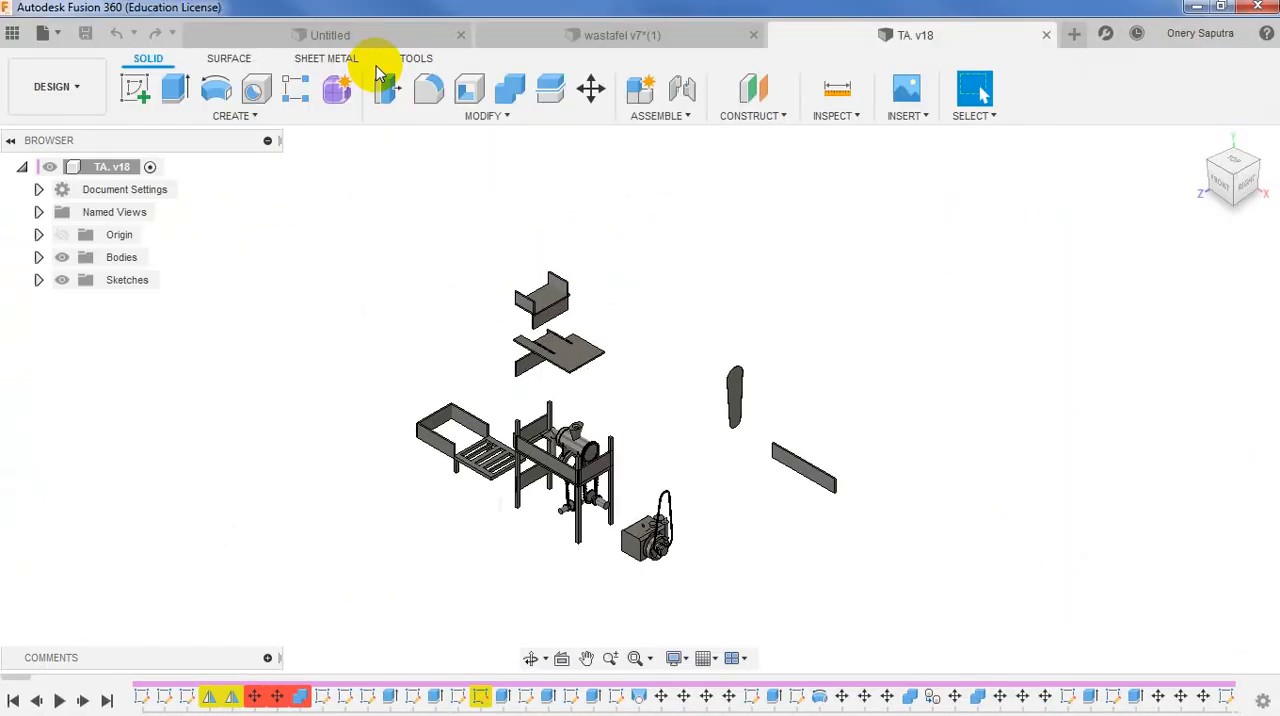
scroll(583, 498, up, 5)
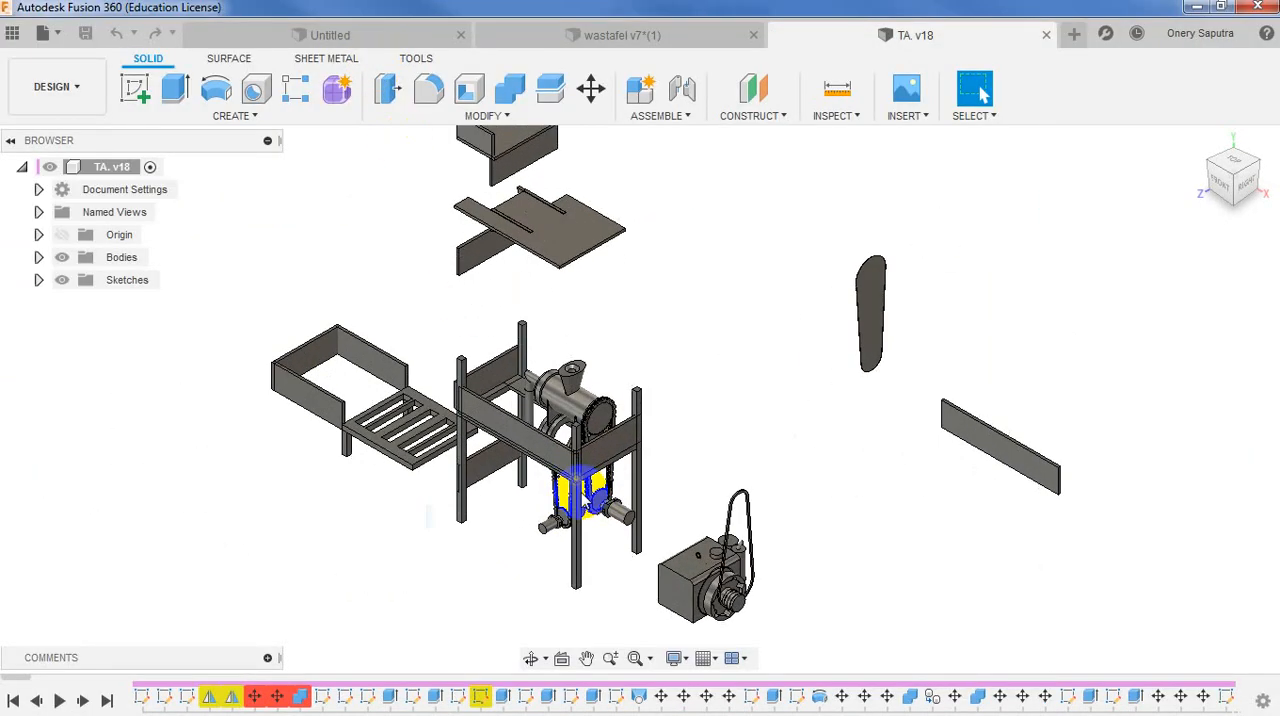
scroll(580, 495, up, 2)
scroll(580, 495, down, 6)
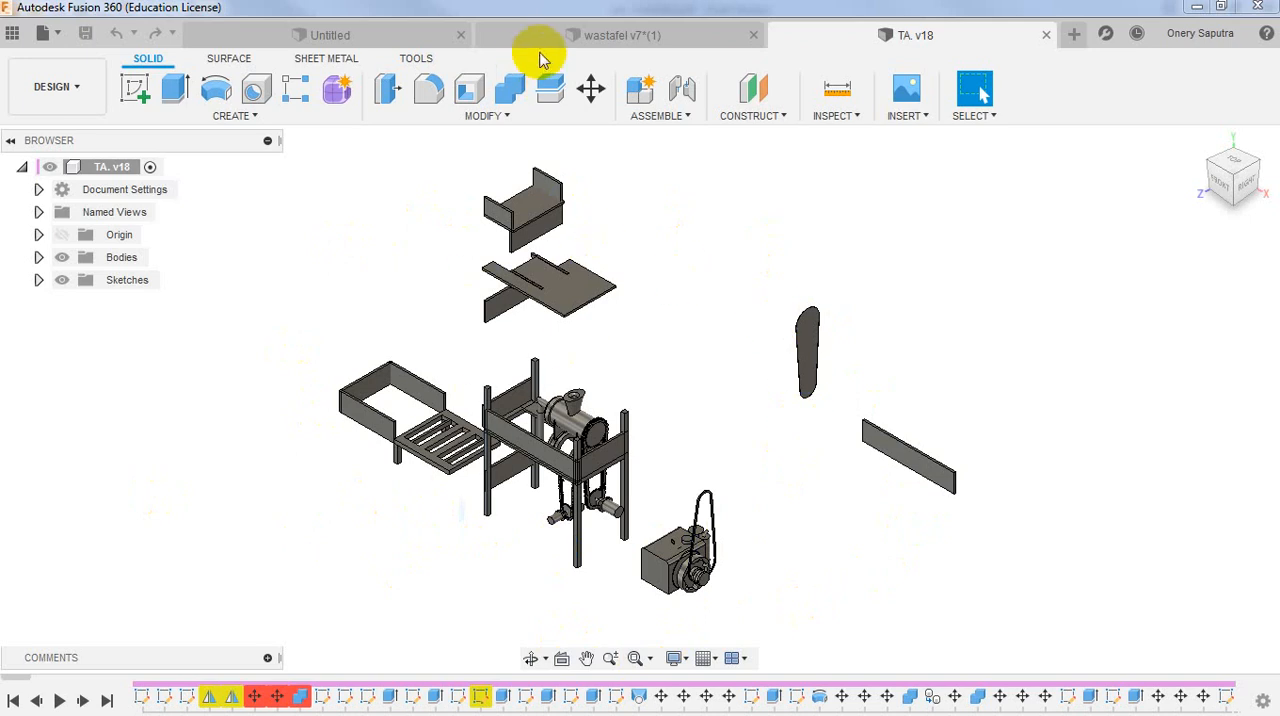
Switch to the wastafel v7 design and inspect the washbasin from the front and from its right-back corner
click(583, 38)
scroll(650, 331, up, 2)
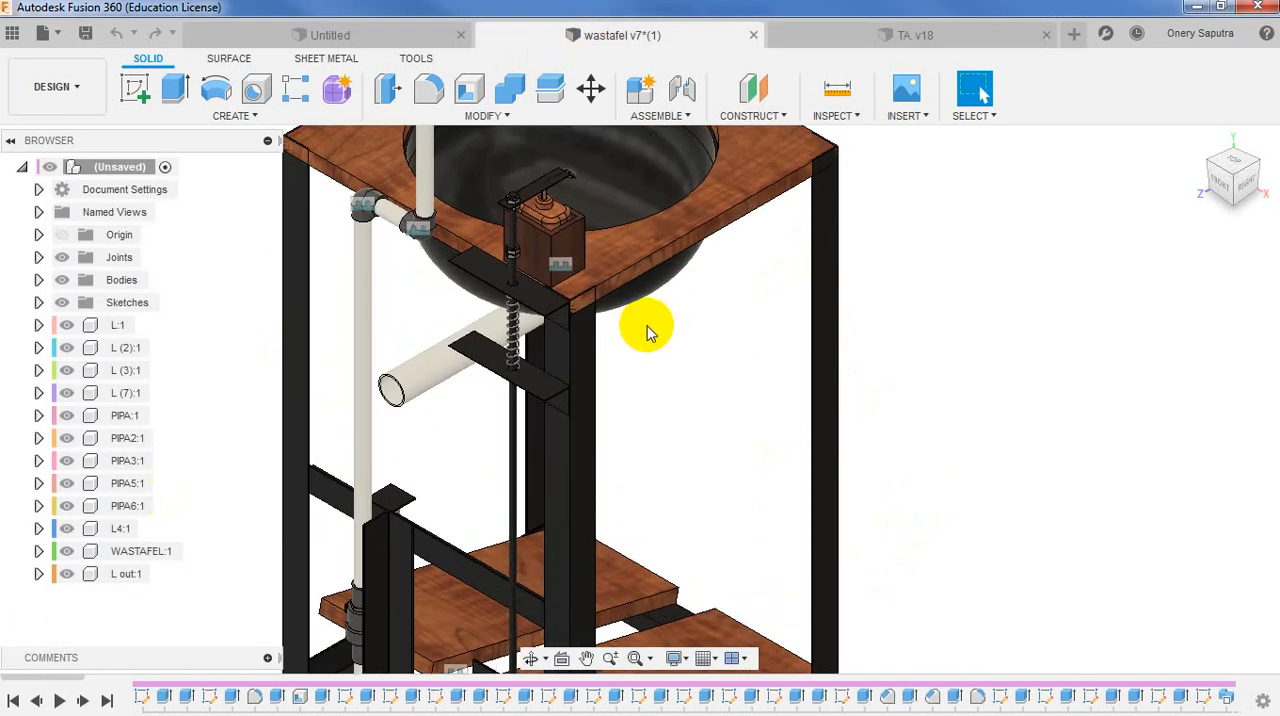
scroll(649, 333, down, 5)
scroll(648, 335, up, 1)
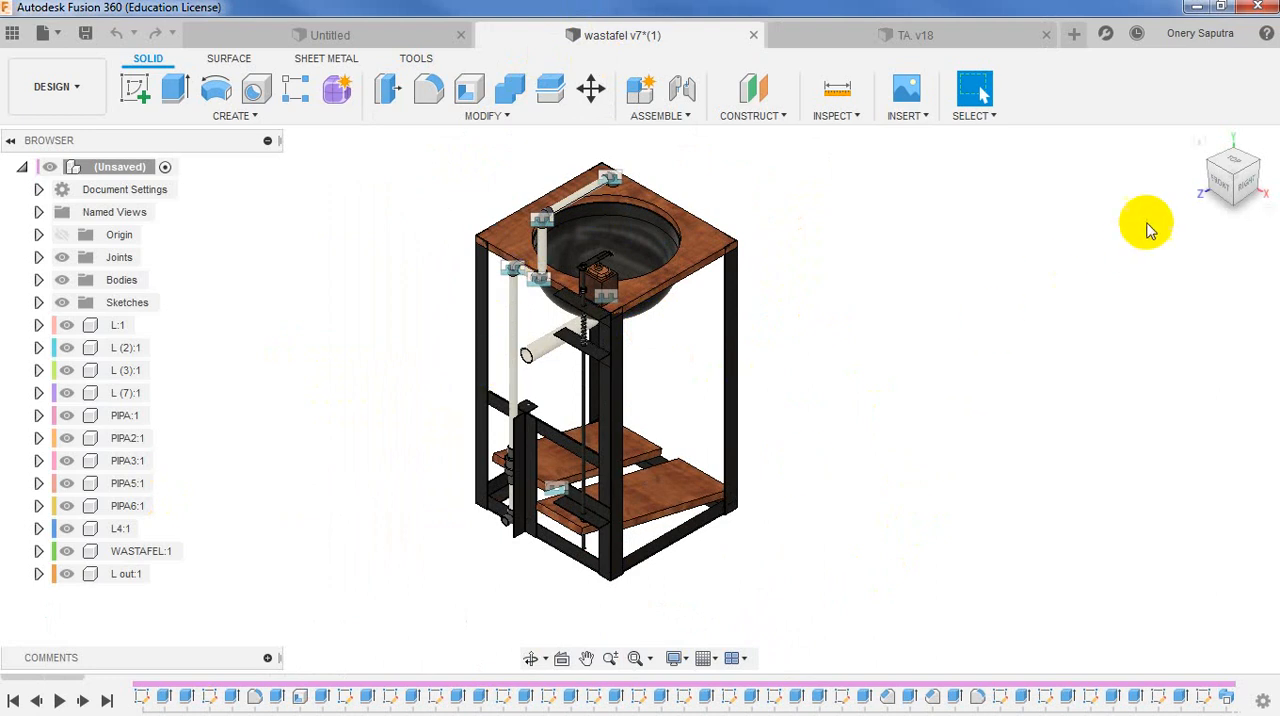
click(1240, 167)
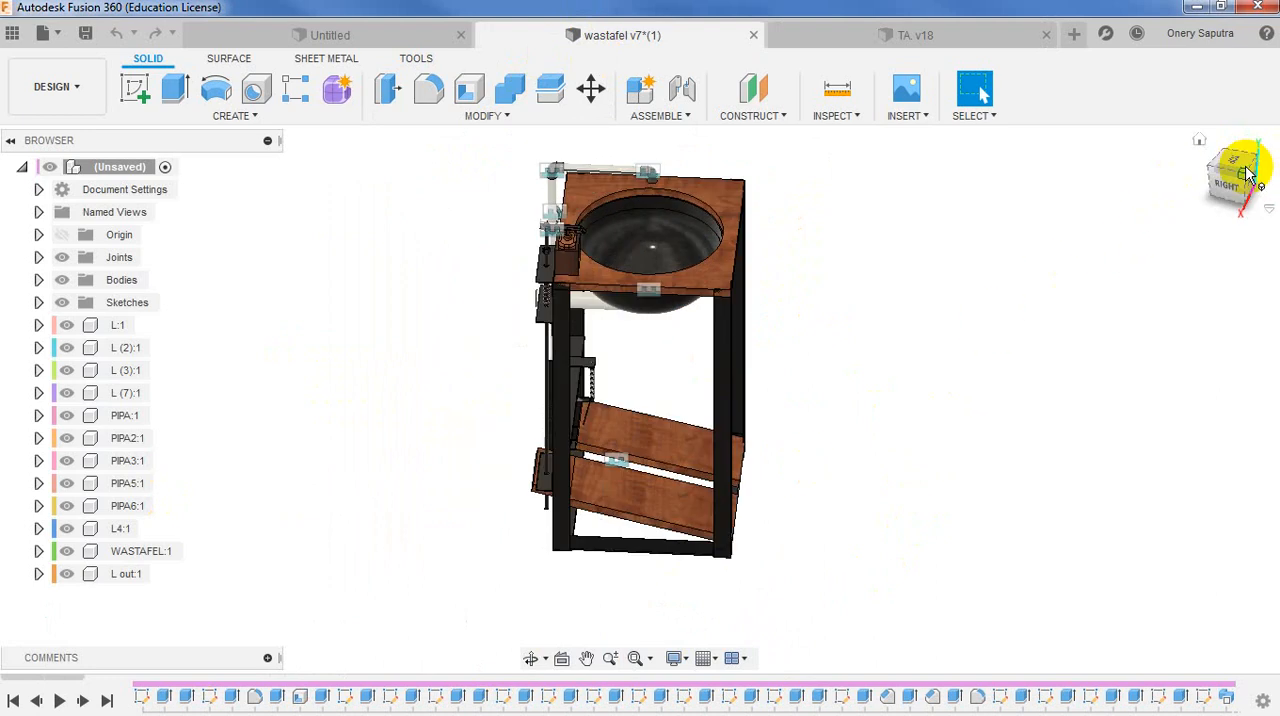
scroll(872, 418, up, 2)
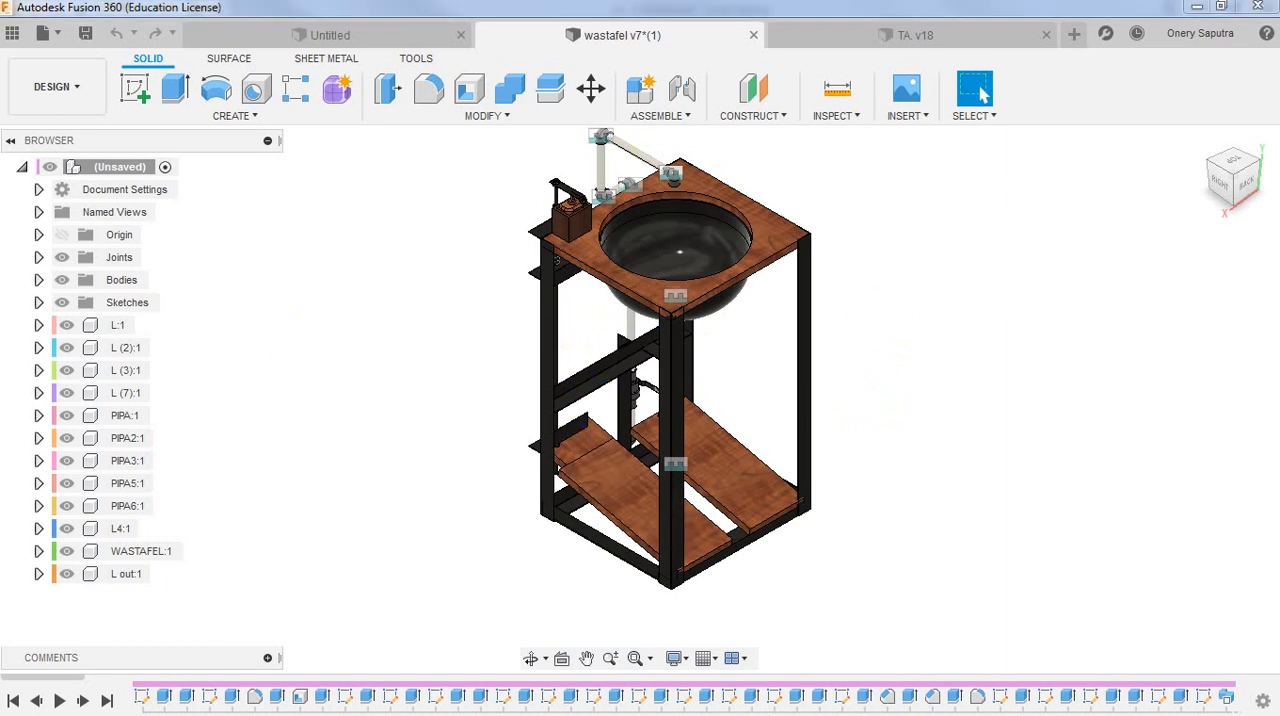
Show the folder holding size wastafel.pdf and wastafel v7.f3d, view the PDF drawing again, and return to the washbasin model in Fusion 360
drag(0, 132, 414, 85)
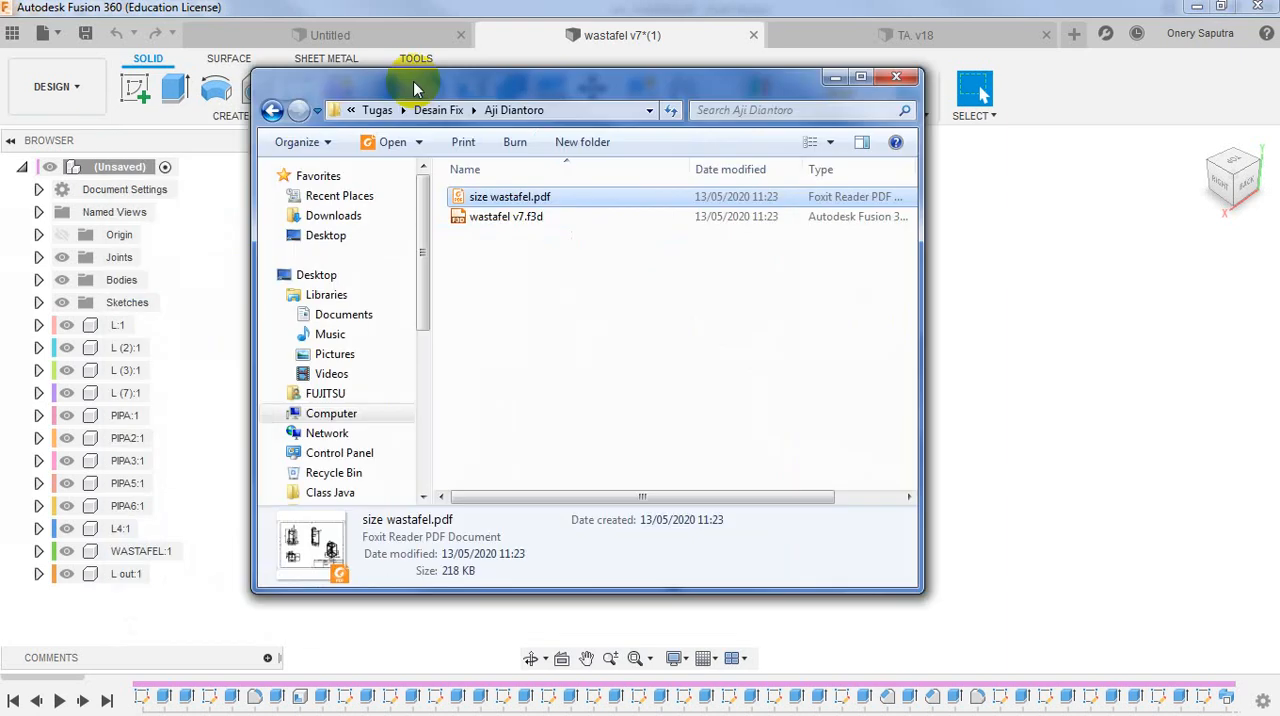
double_click(414, 85)
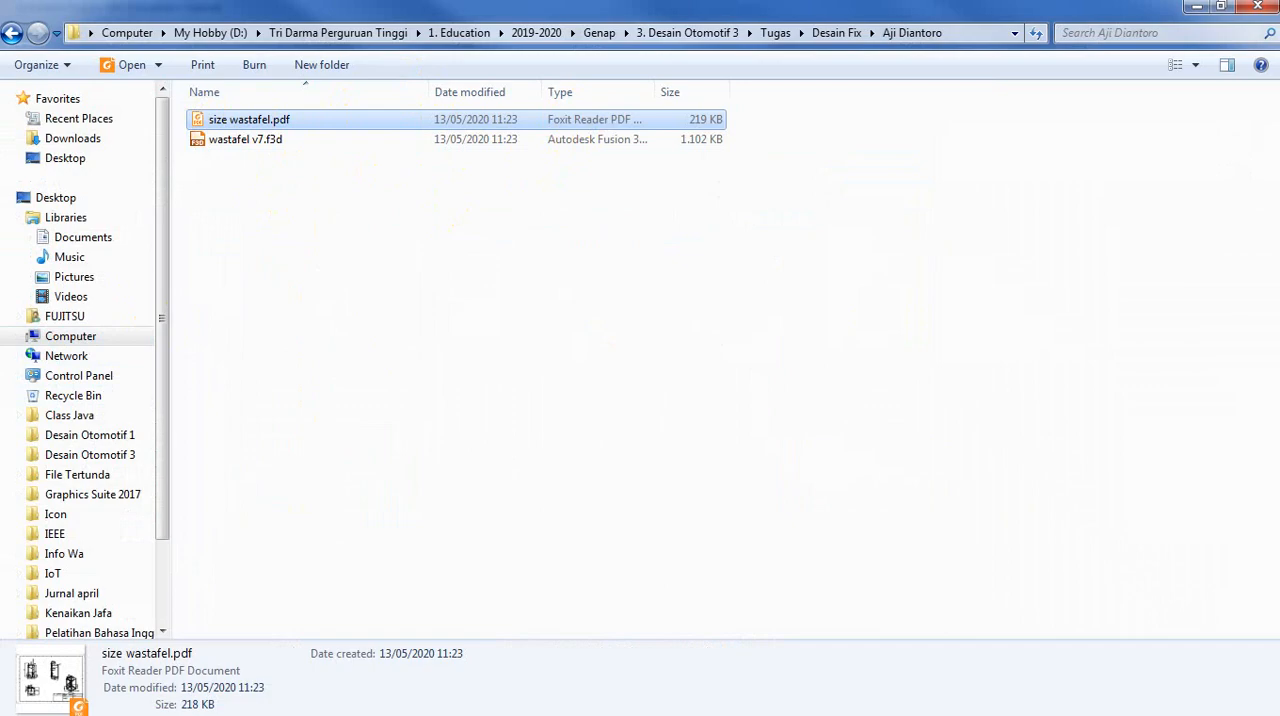
key(alt+Tab)
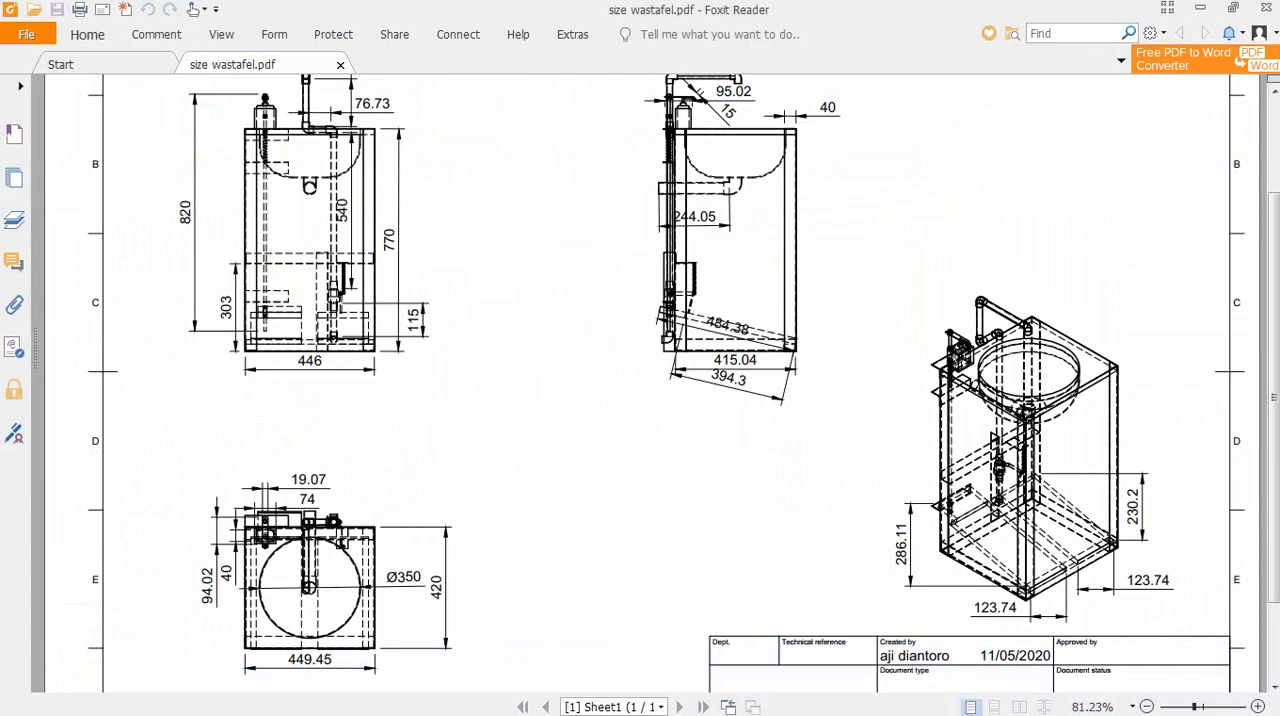
key(alt+Tab)
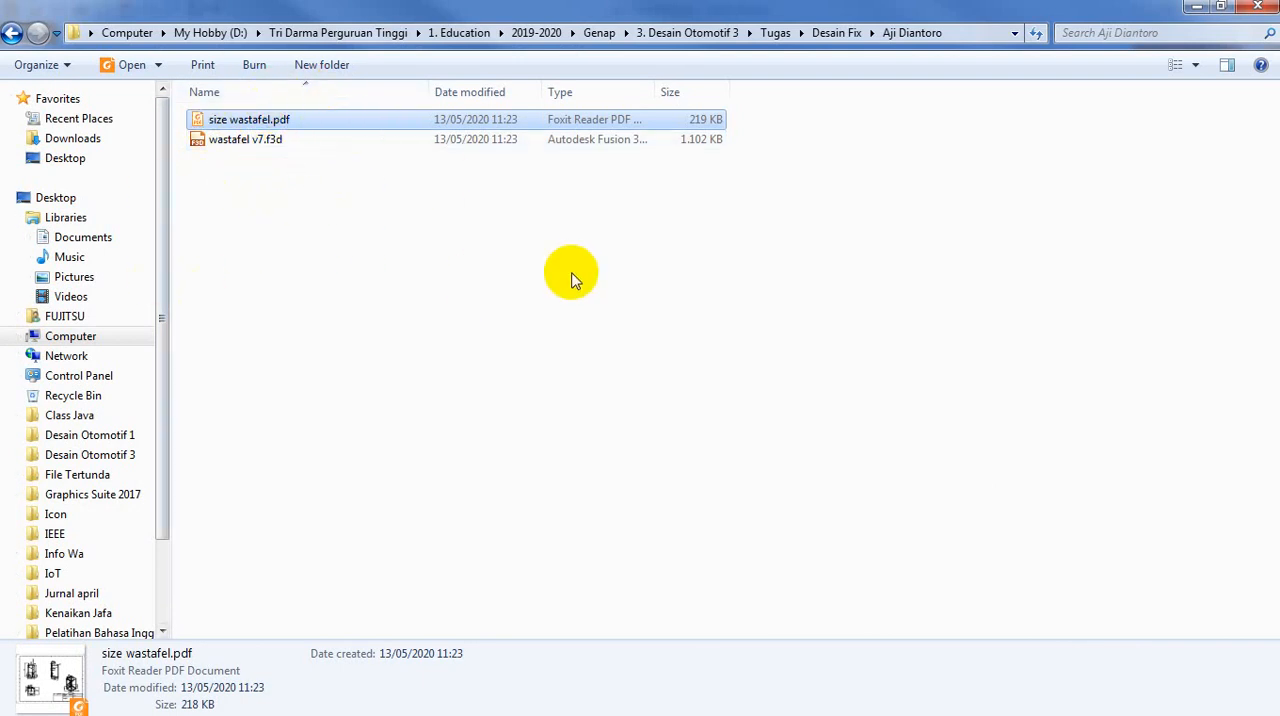
click(1198, 7)
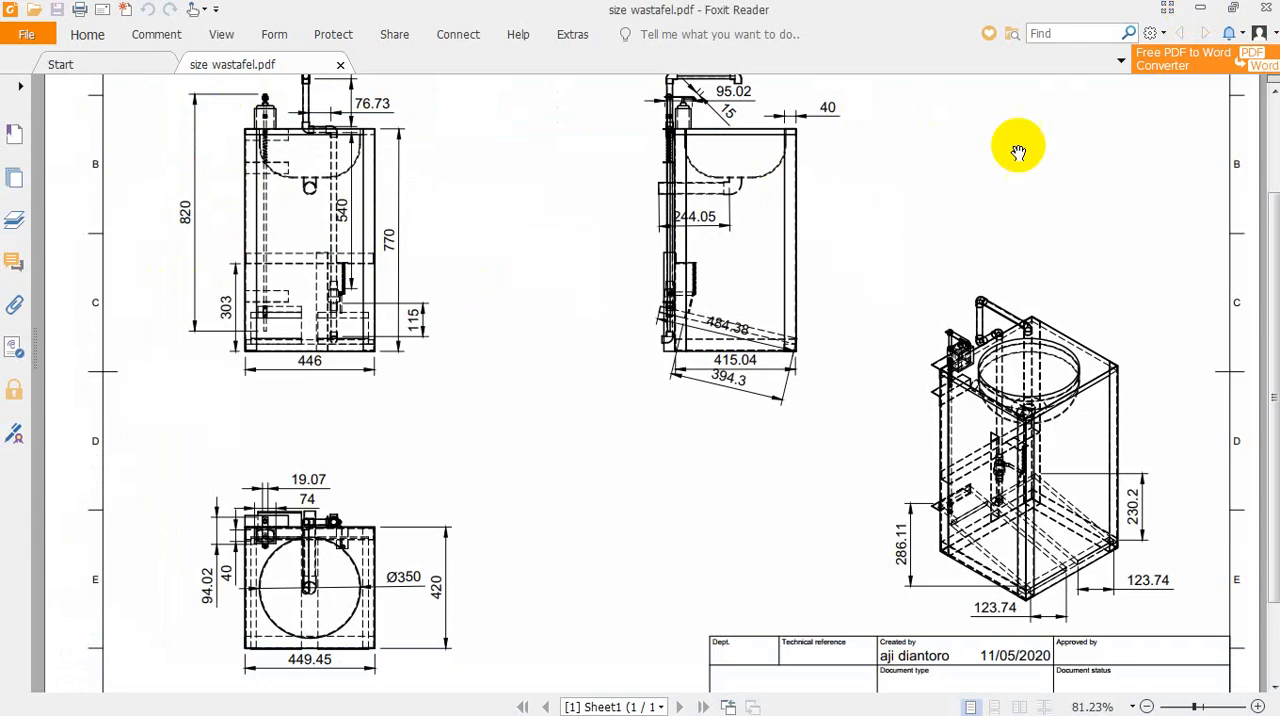
click(1200, 8)
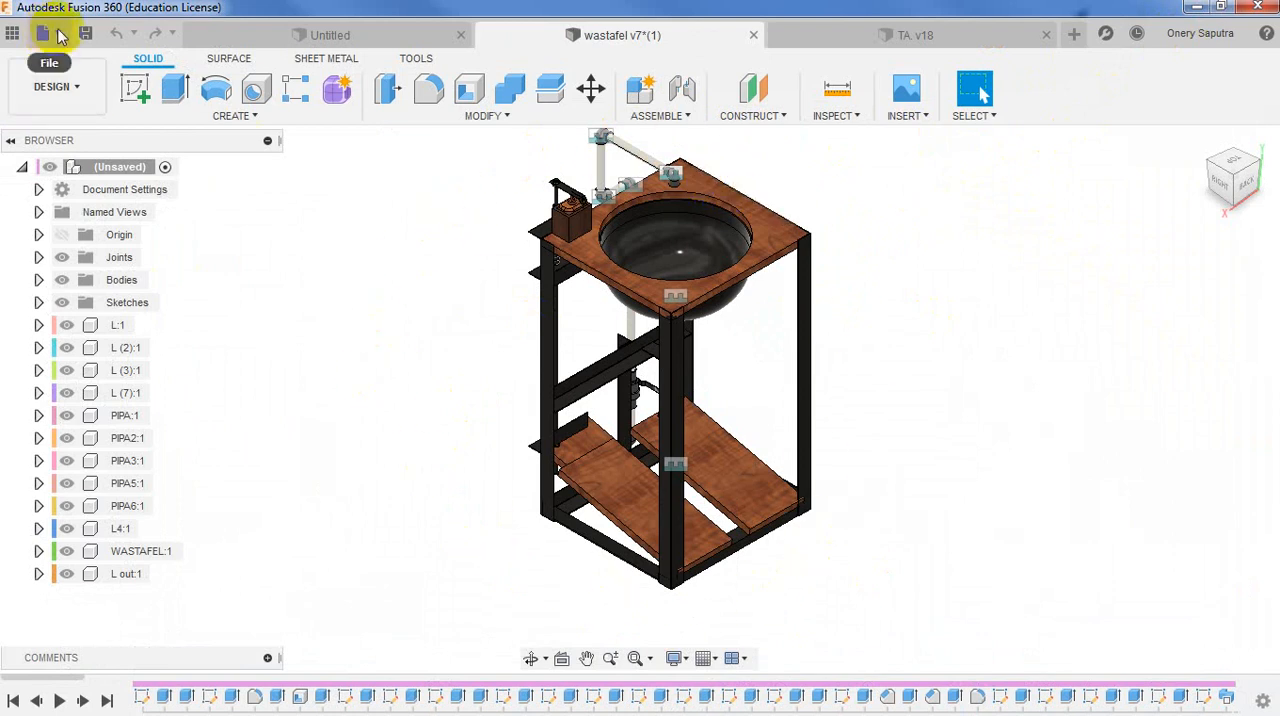
Export the washbasin design to the Desktop as a Fusion 360 archive named wastafel v7.f3d
click(42, 36)
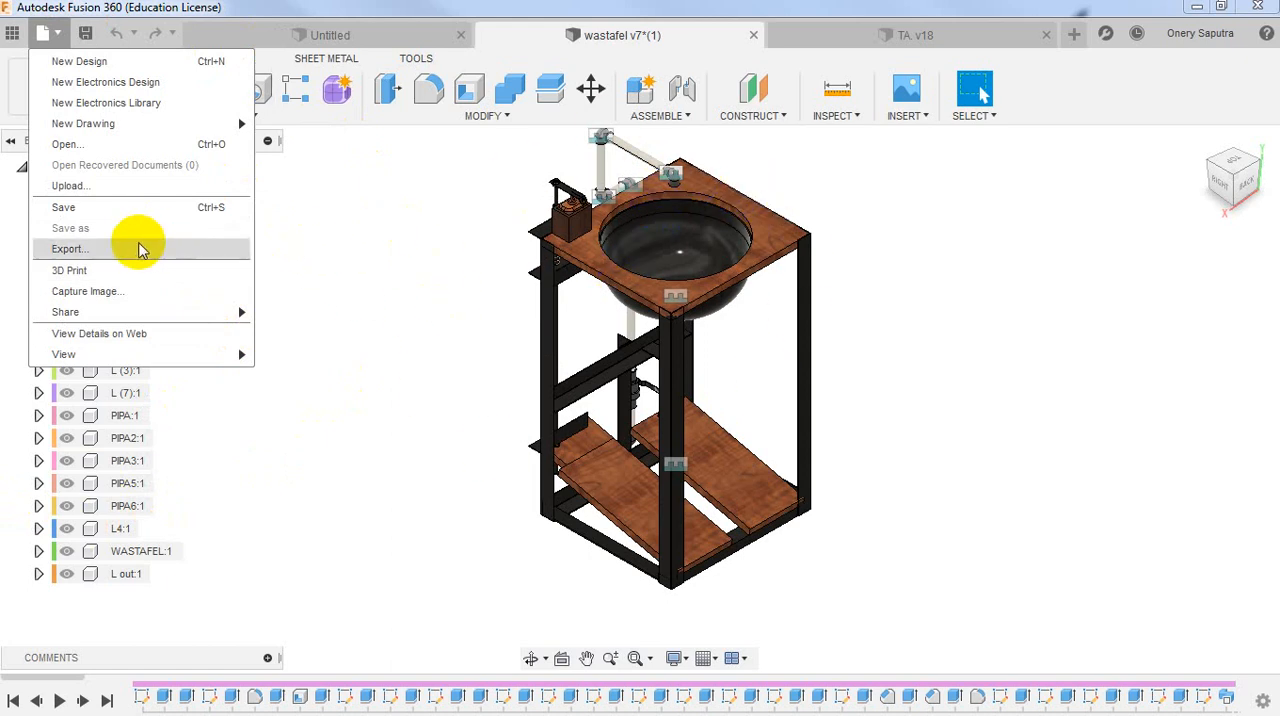
click(79, 249)
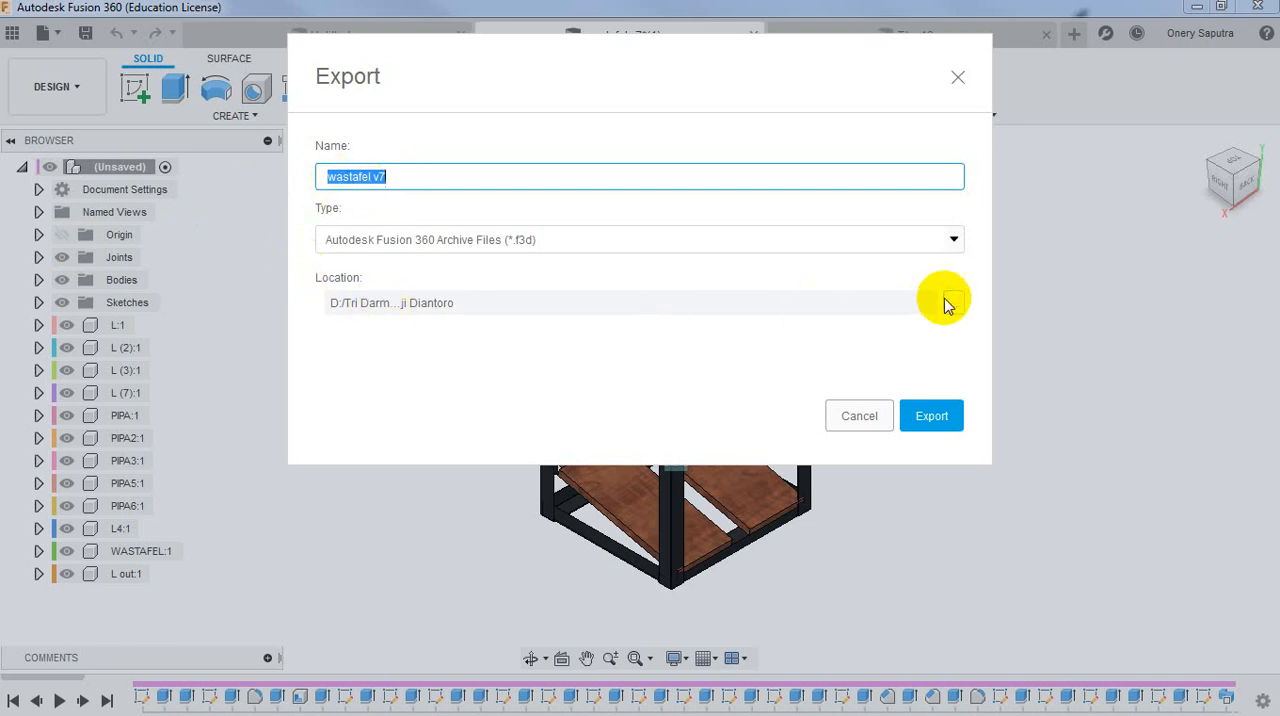
click(954, 240)
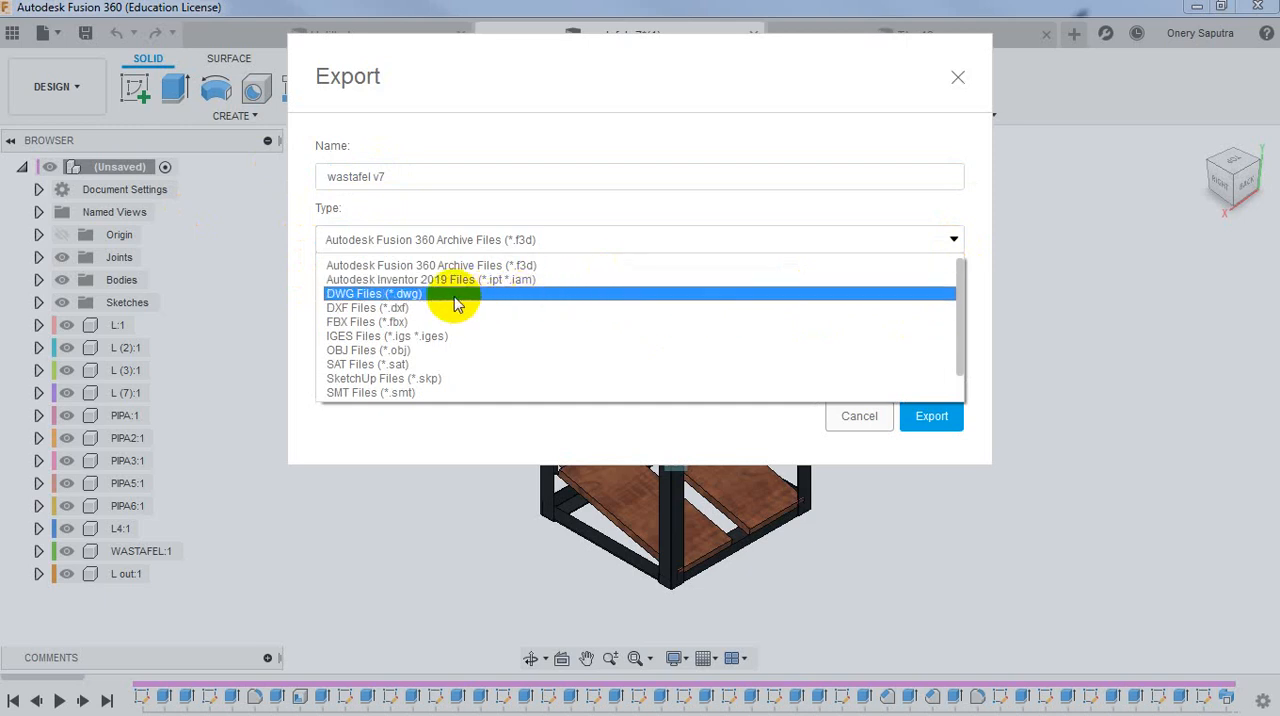
scroll(446, 320, down, 1)
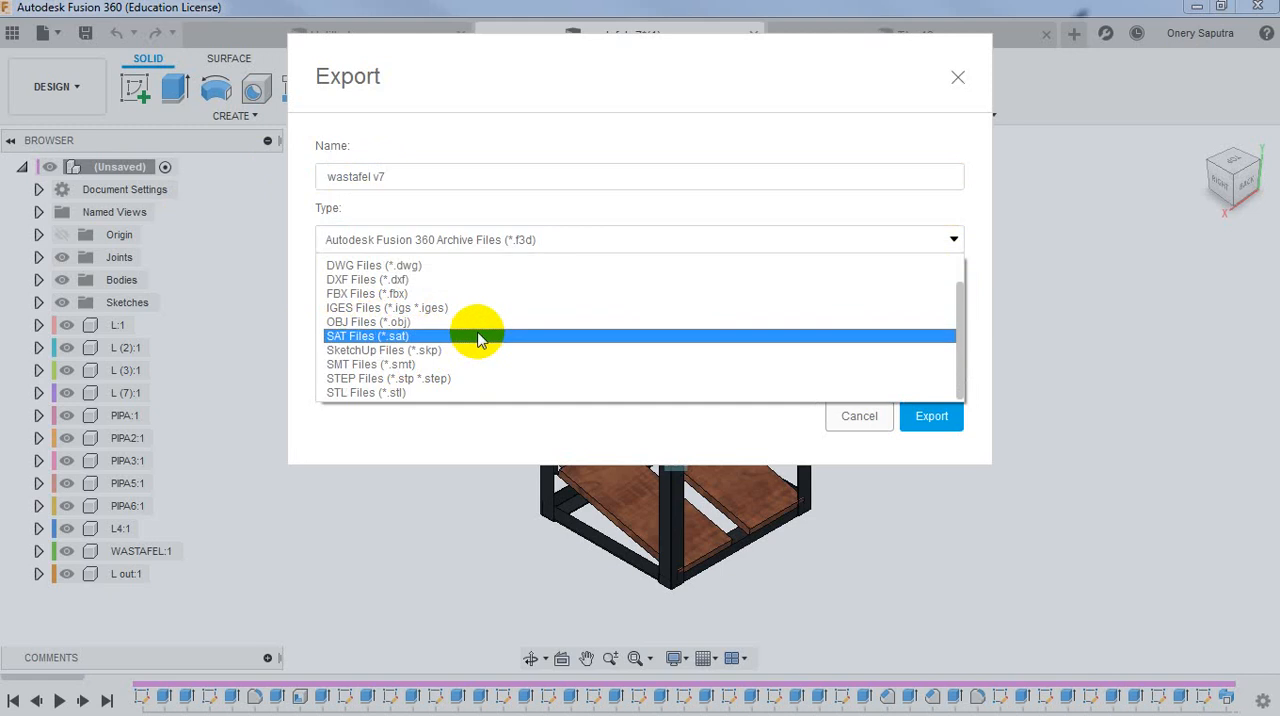
click(790, 405)
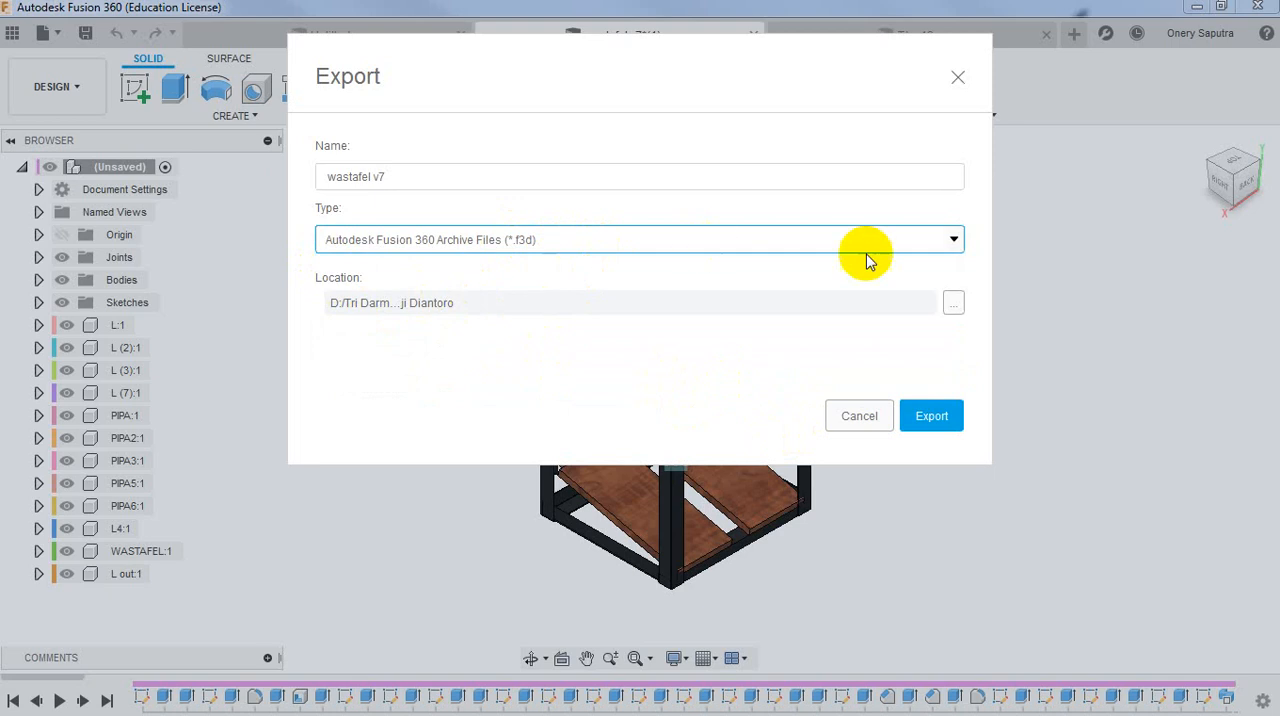
click(956, 301)
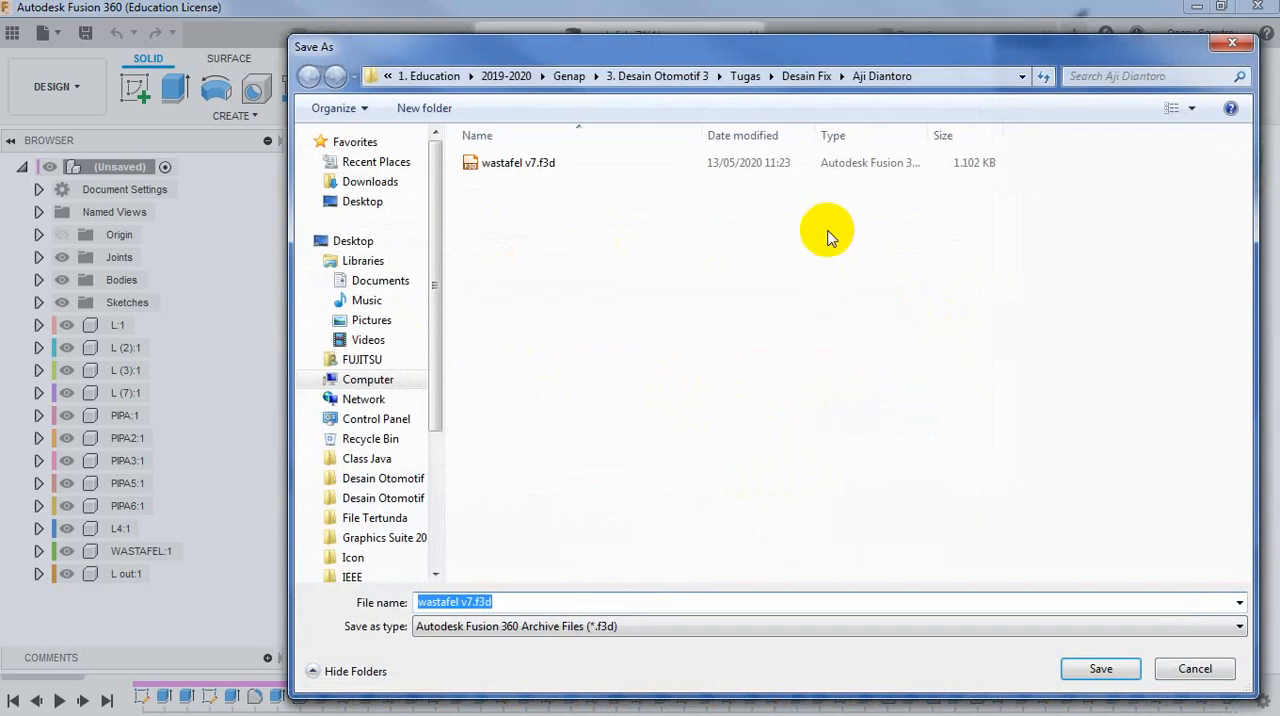
click(772, 76)
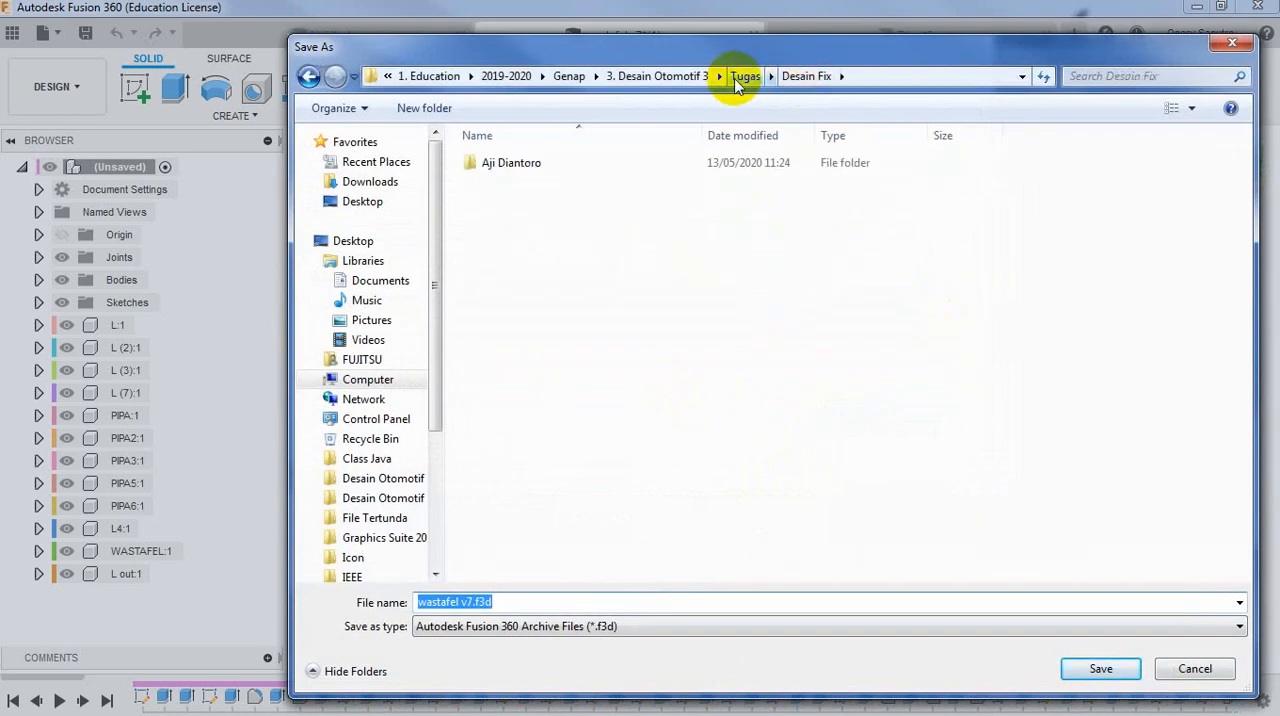
click(378, 242)
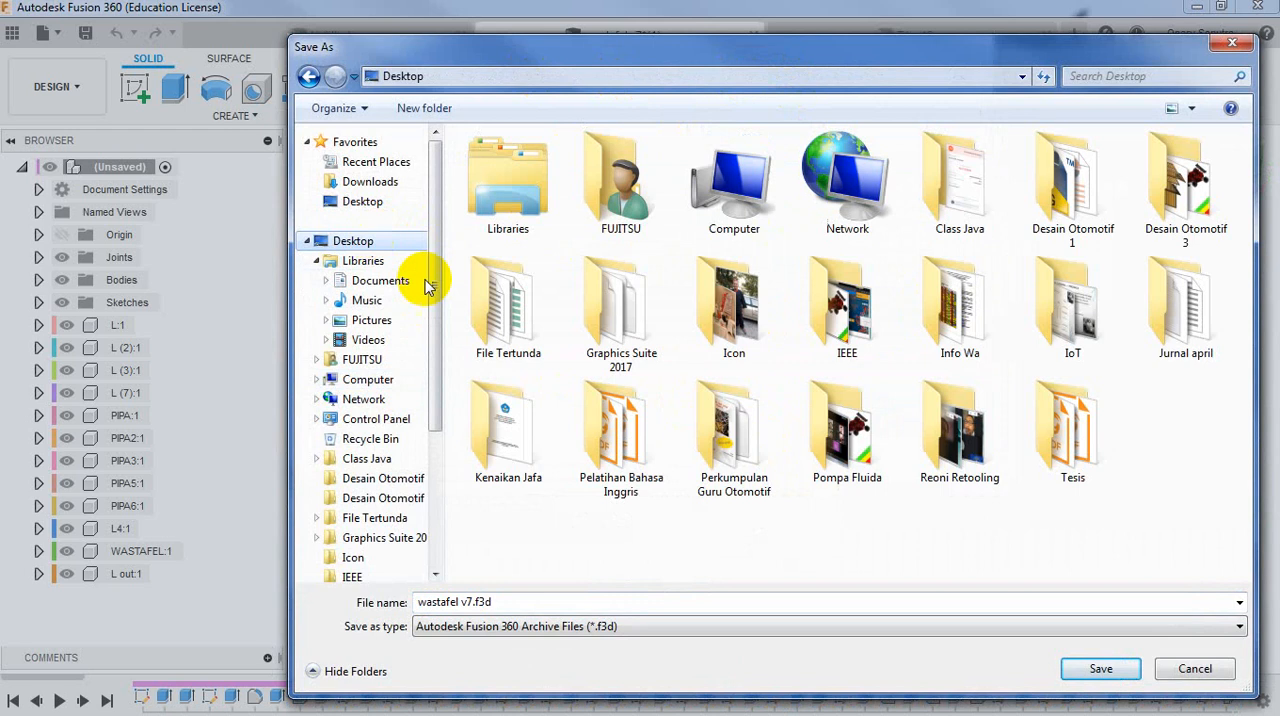
click(1101, 668)
click(934, 416)
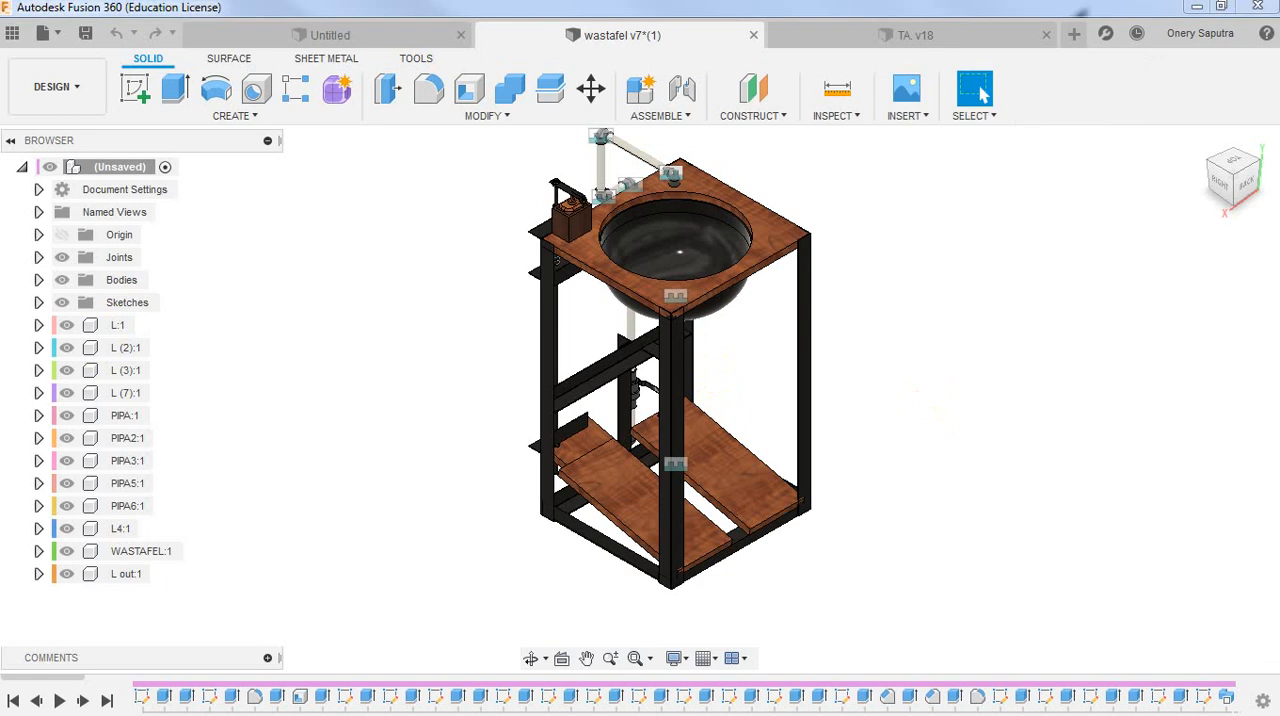
Switch to File Explorer, locate the exported wastafel v7.f3d in the Desktop folder, and return to the washbasin model in Fusion 360
key(super+e)
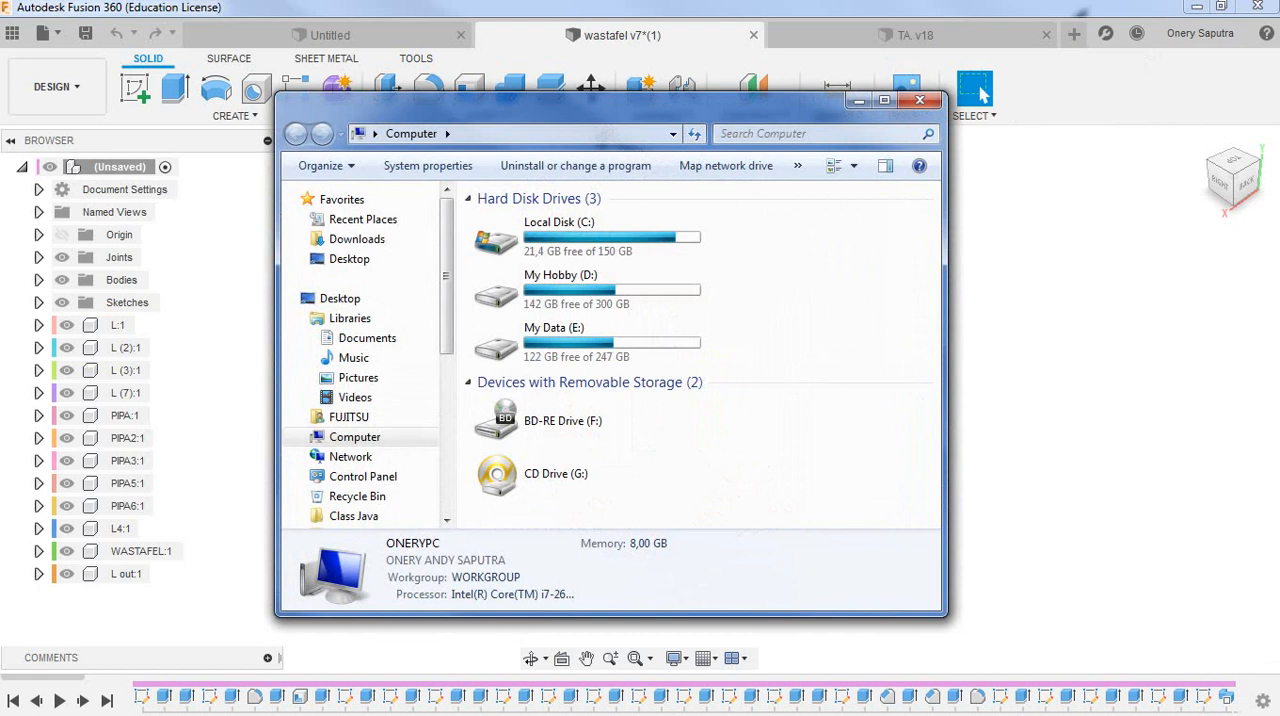
click(339, 299)
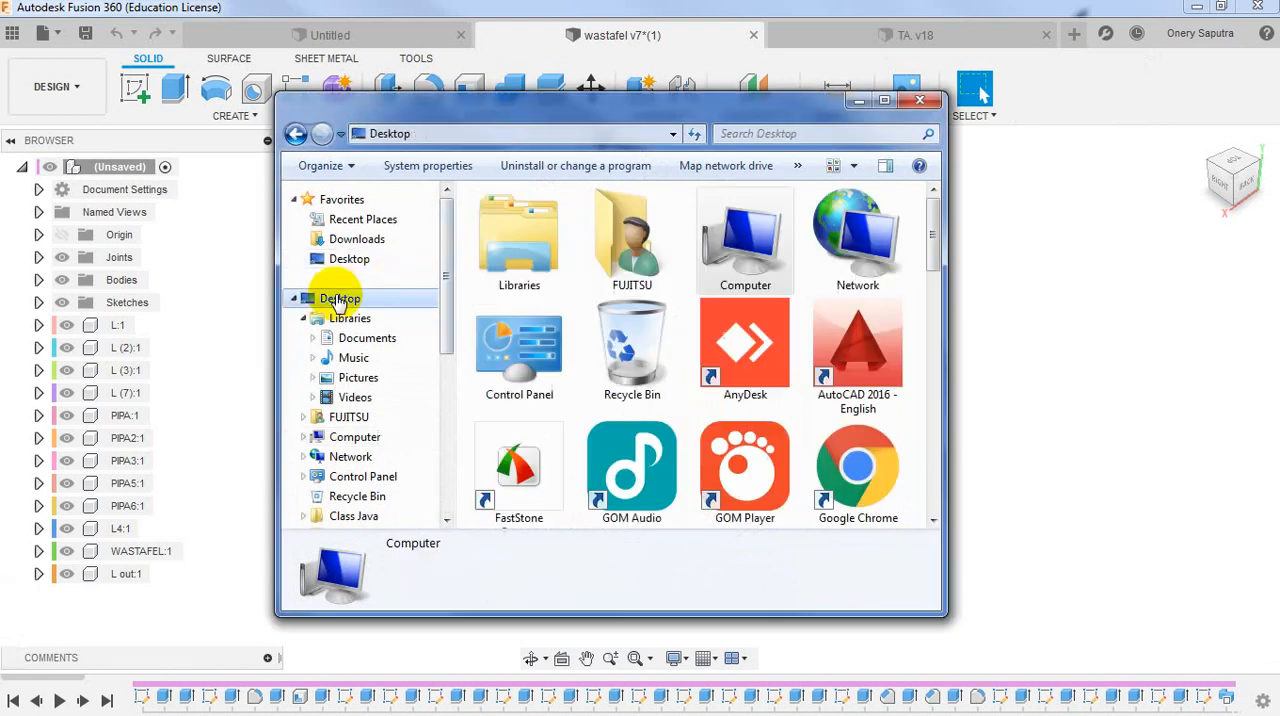
drag(932, 240, 951, 500)
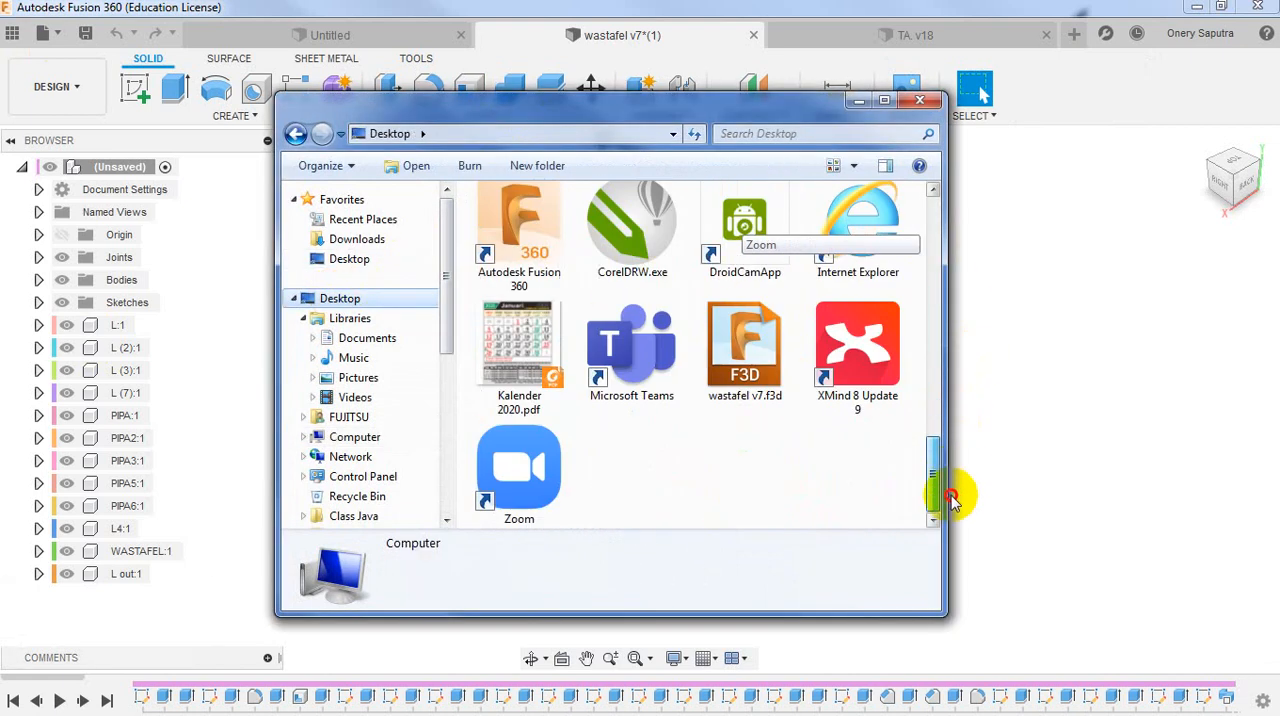
scroll(846, 509, up, 2)
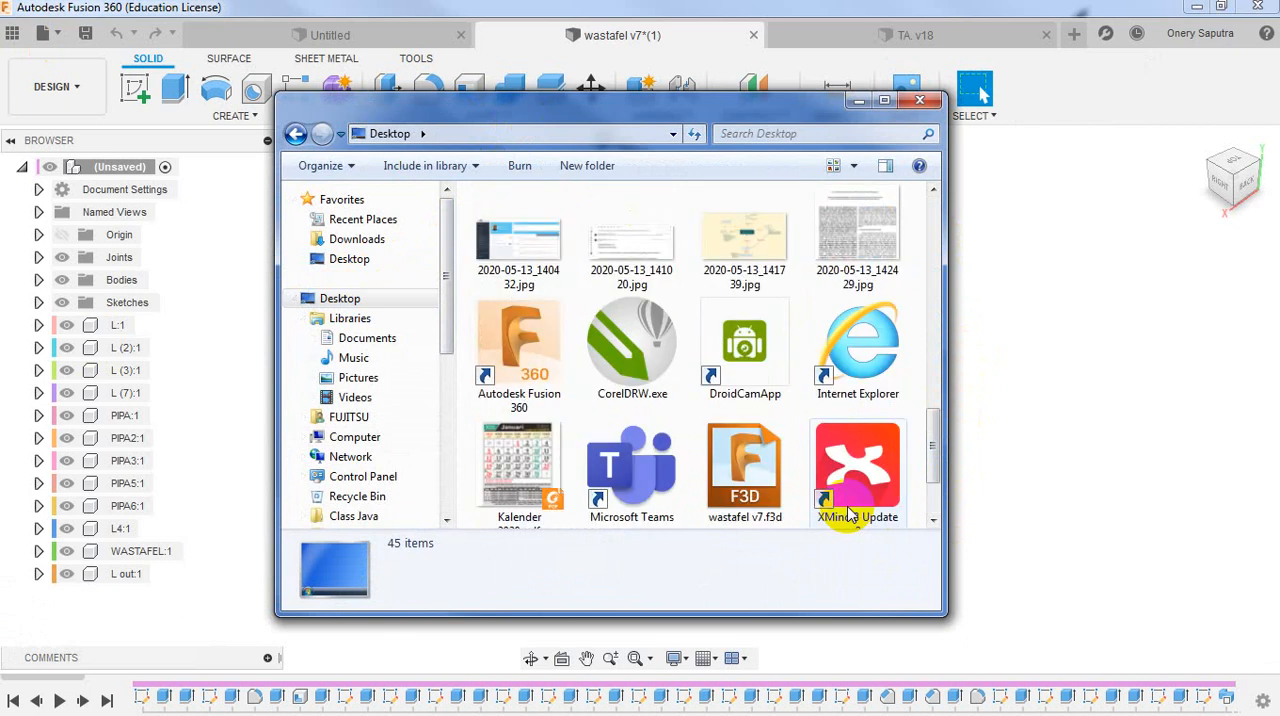
scroll(846, 513, up, 2)
click(730, 393)
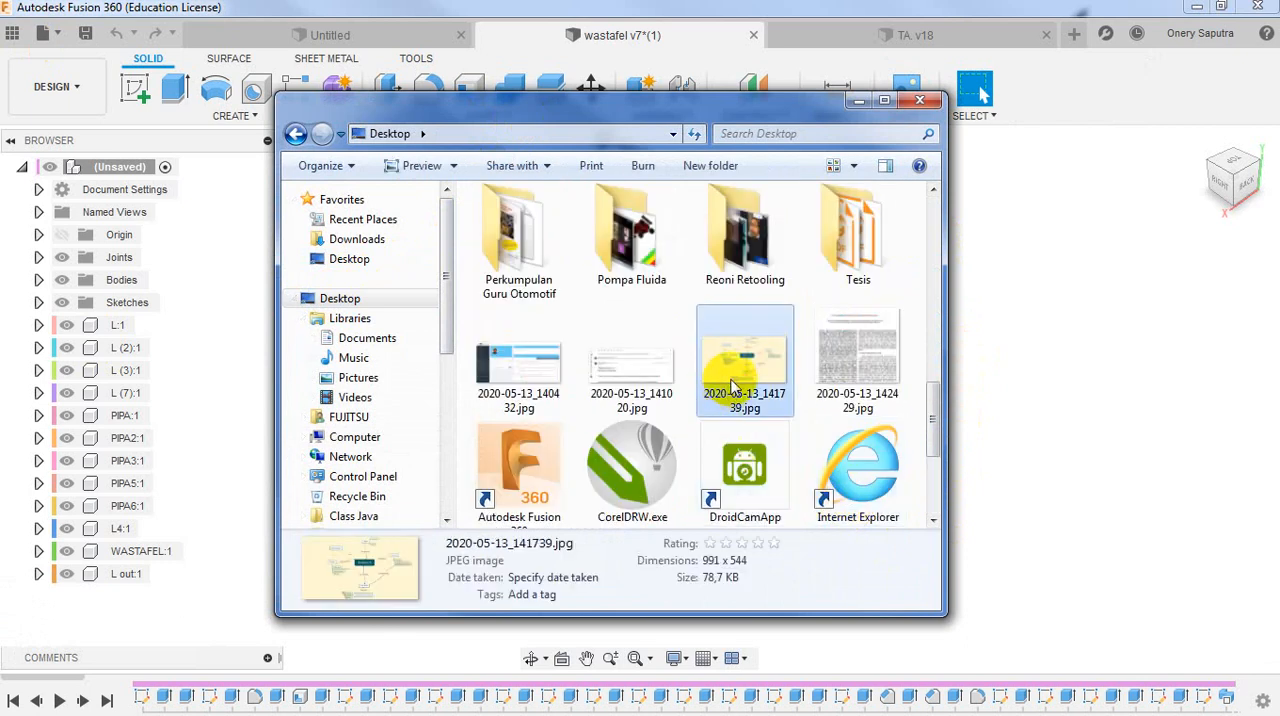
scroll(735, 388, down, 3)
click(735, 382)
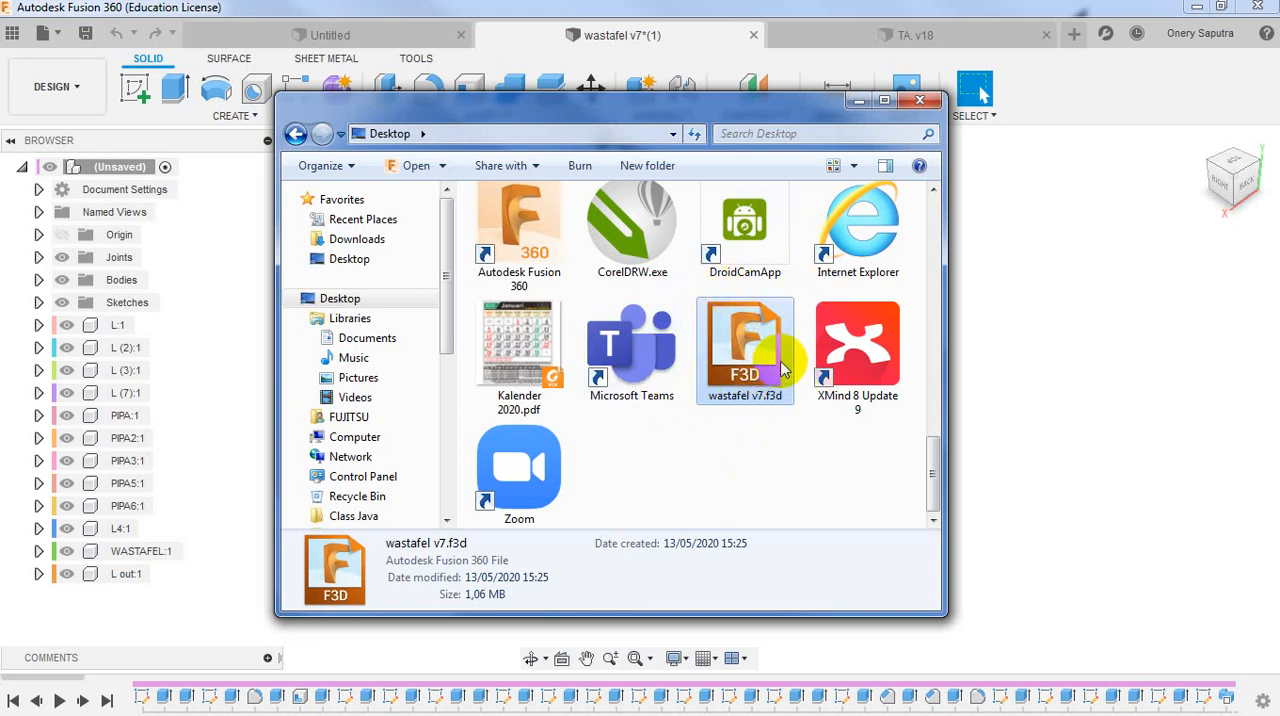
key(alt+Tab)
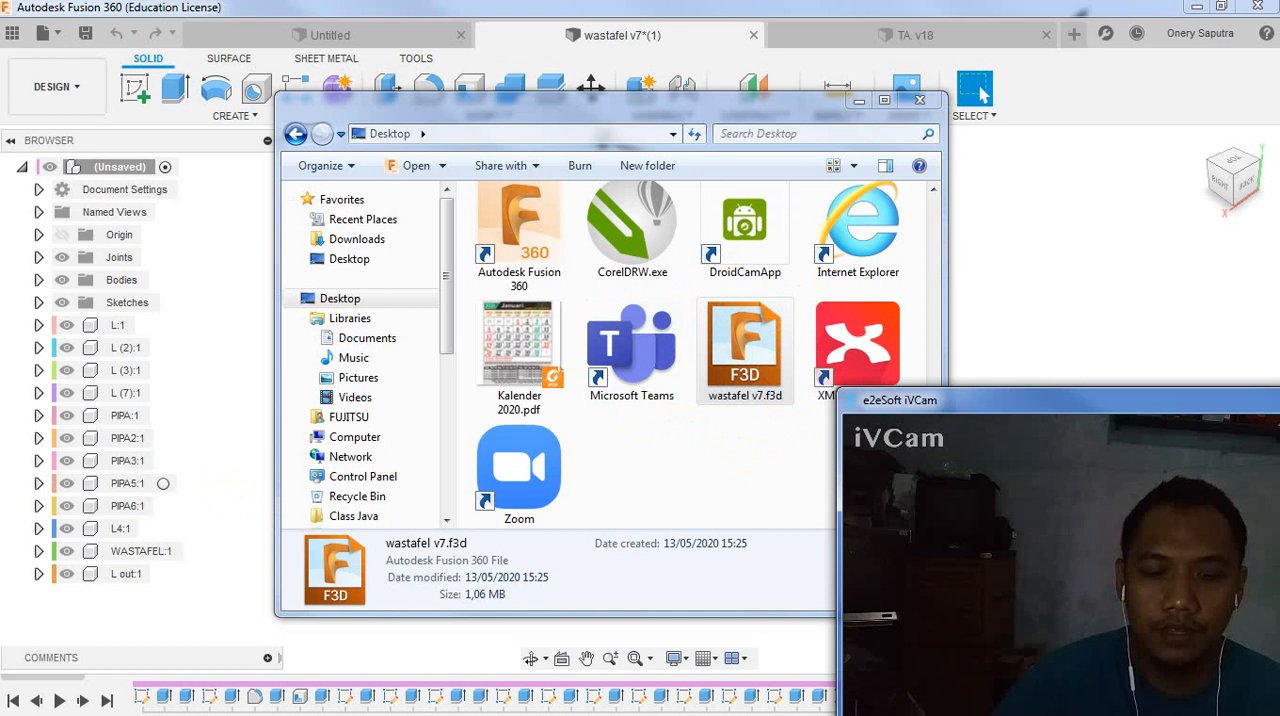
click(688, 442)
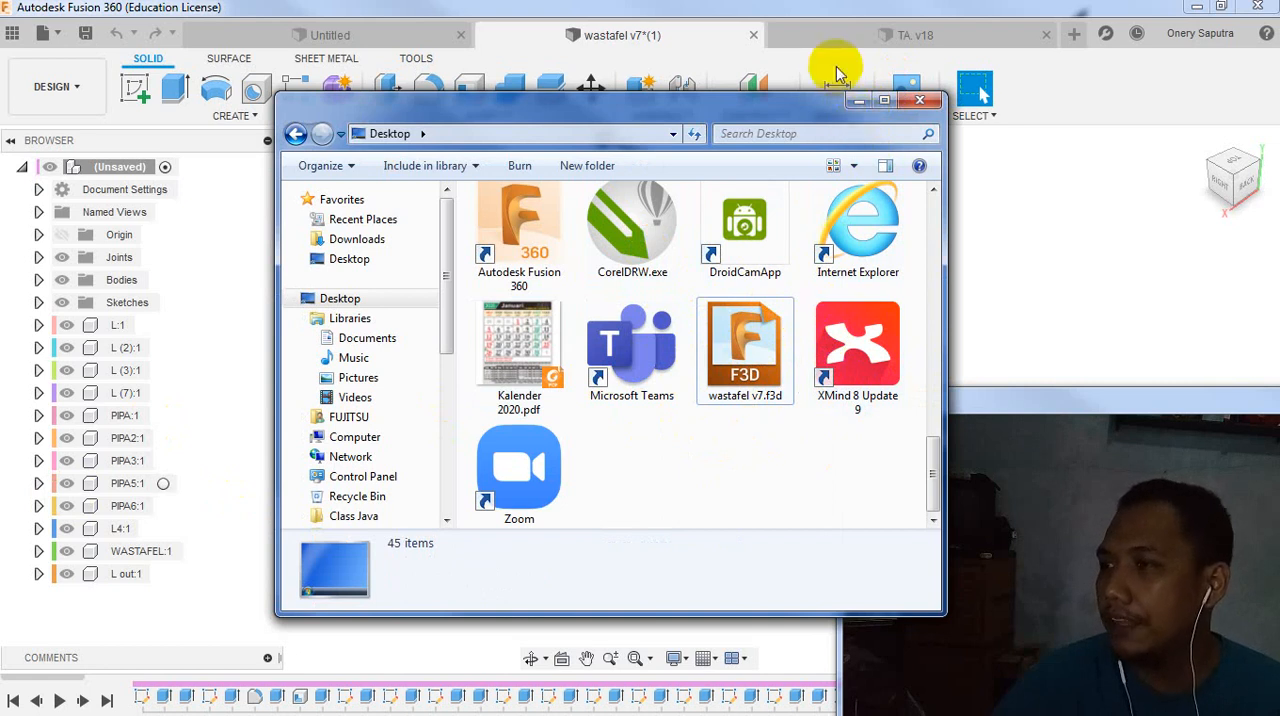
click(856, 101)
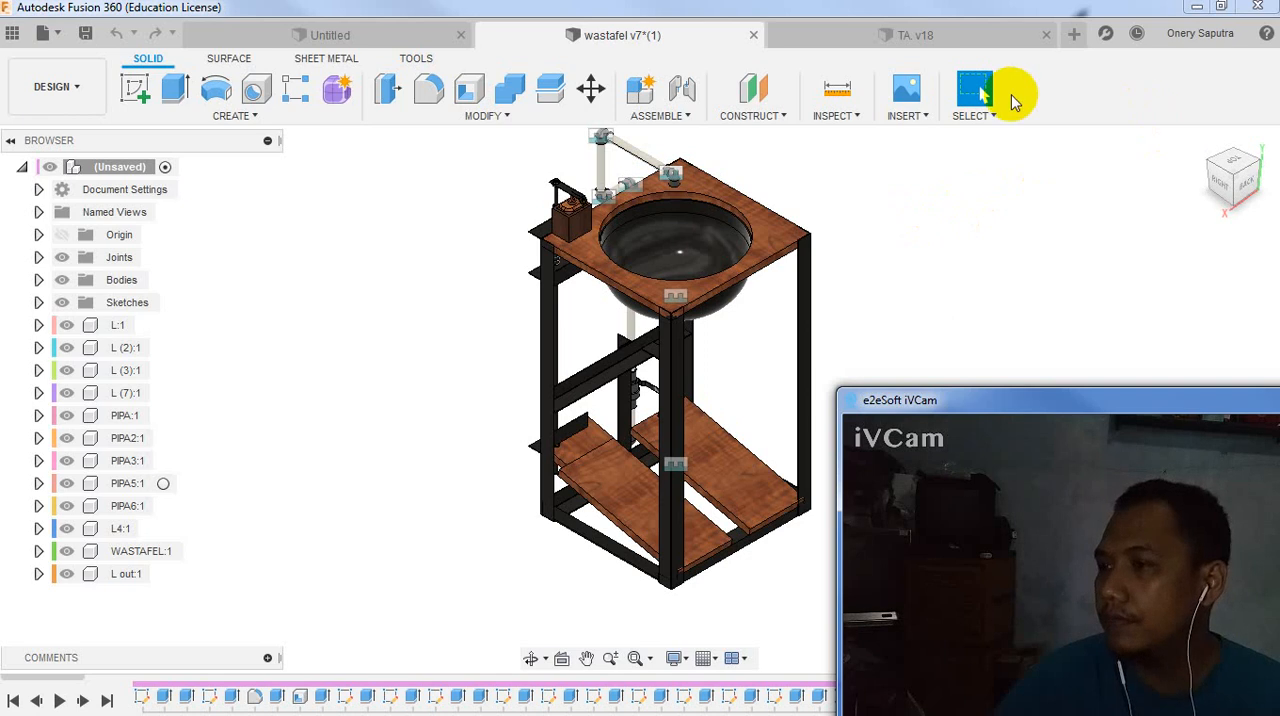
Start a drawing from the design, saving the design as wastafel v7 in the 2018 MOB project with the version description User Saved
click(83, 91)
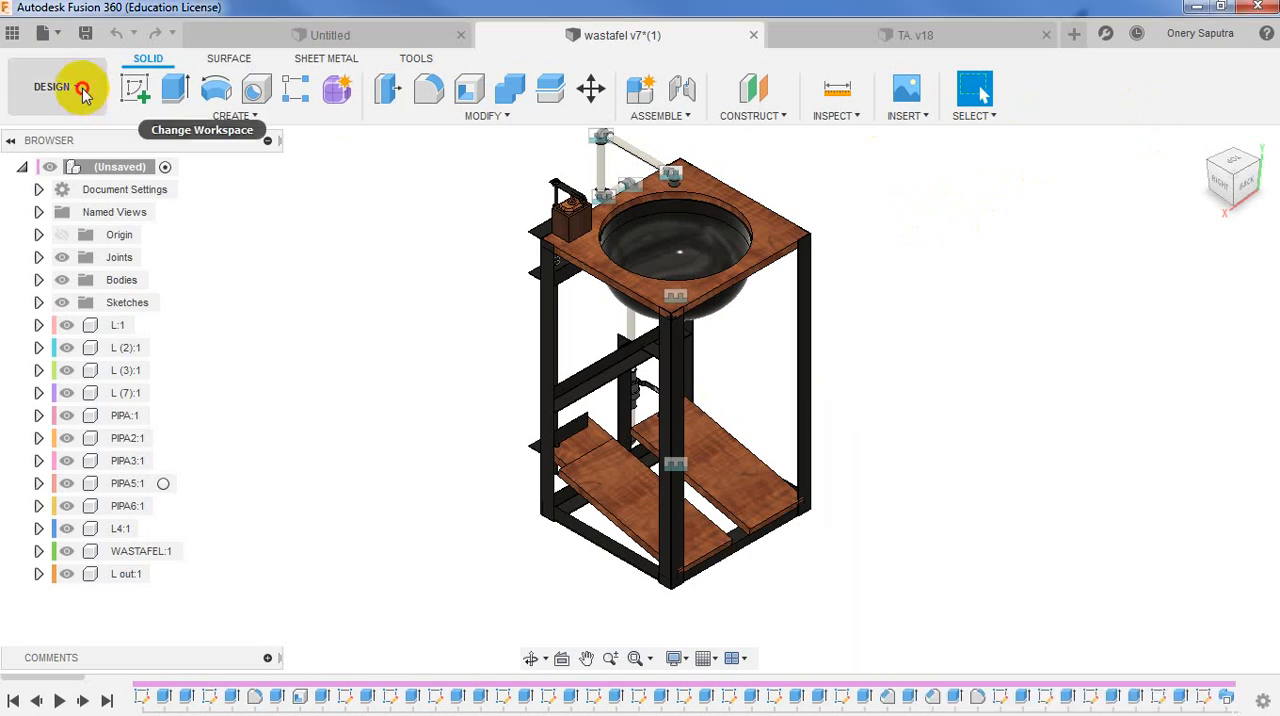
mouse_move(56, 340)
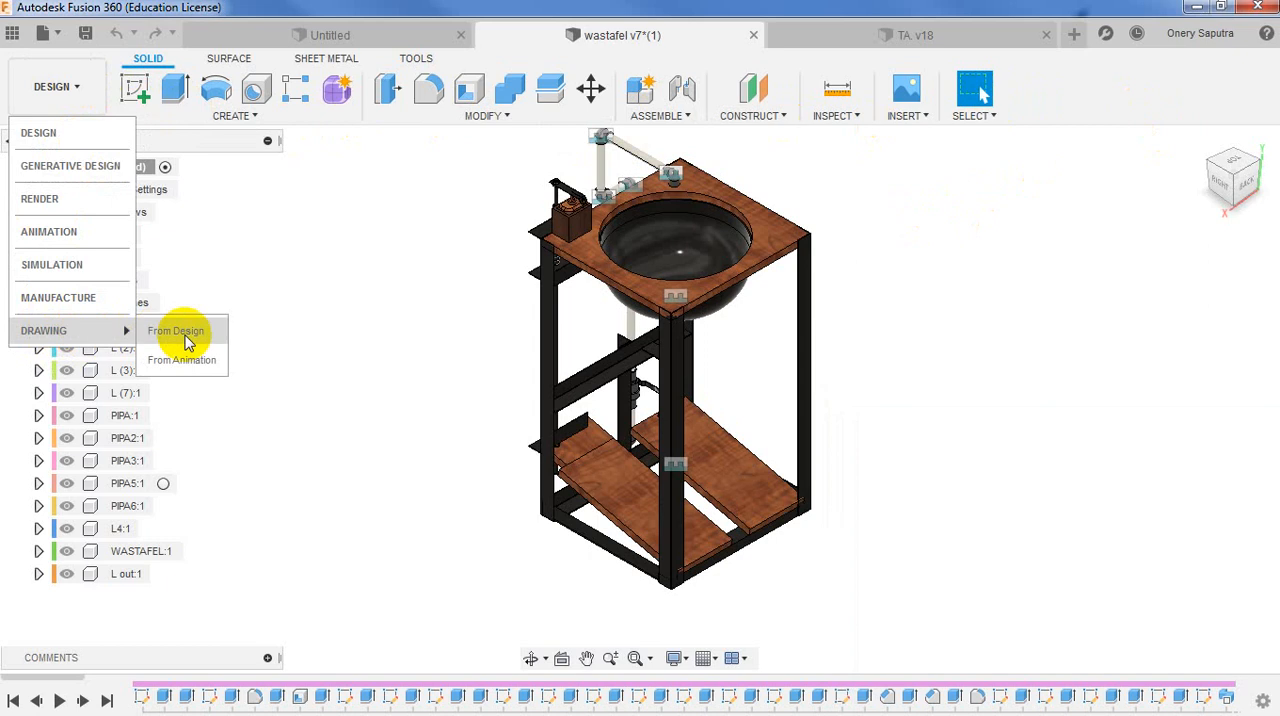
click(185, 338)
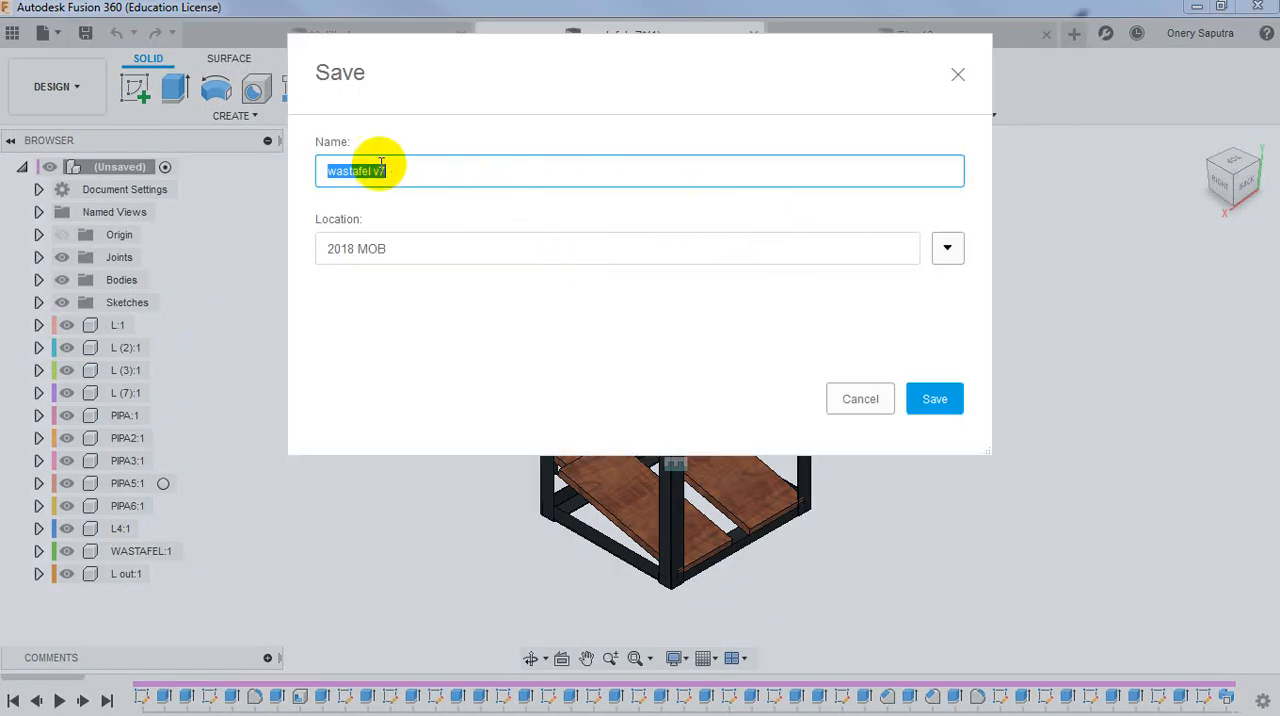
click(955, 252)
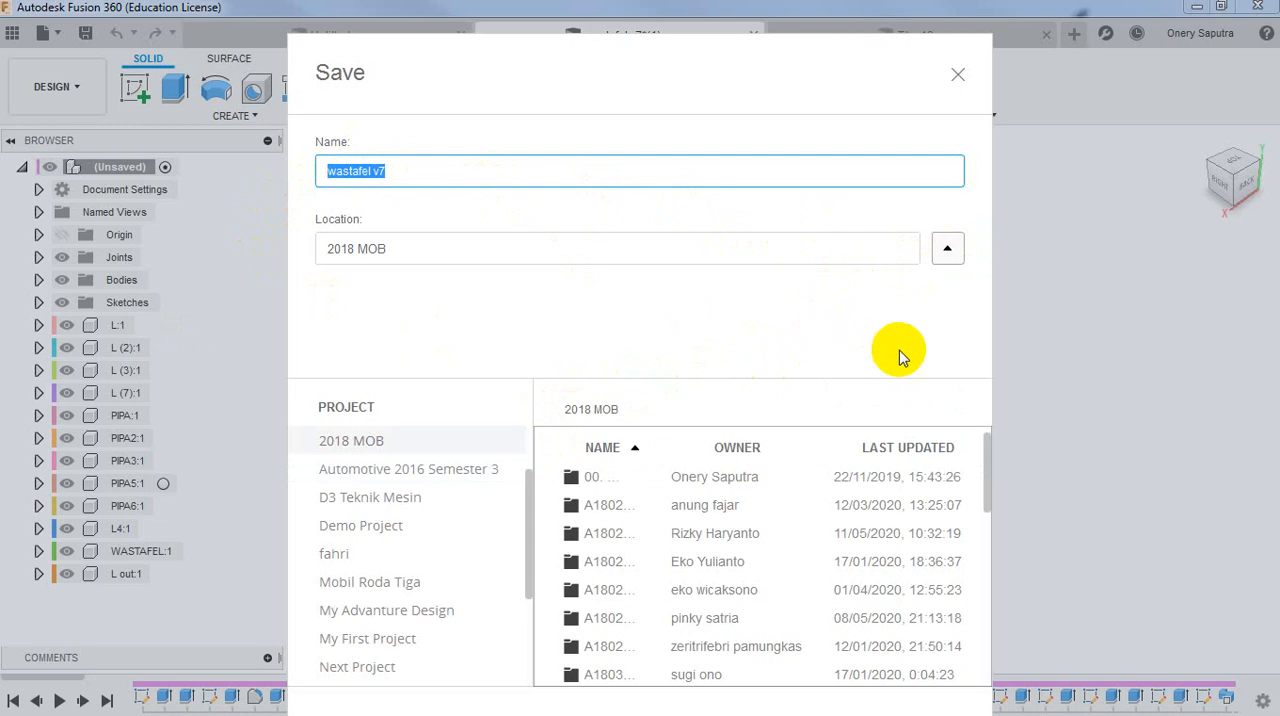
drag(829, 94, 809, 28)
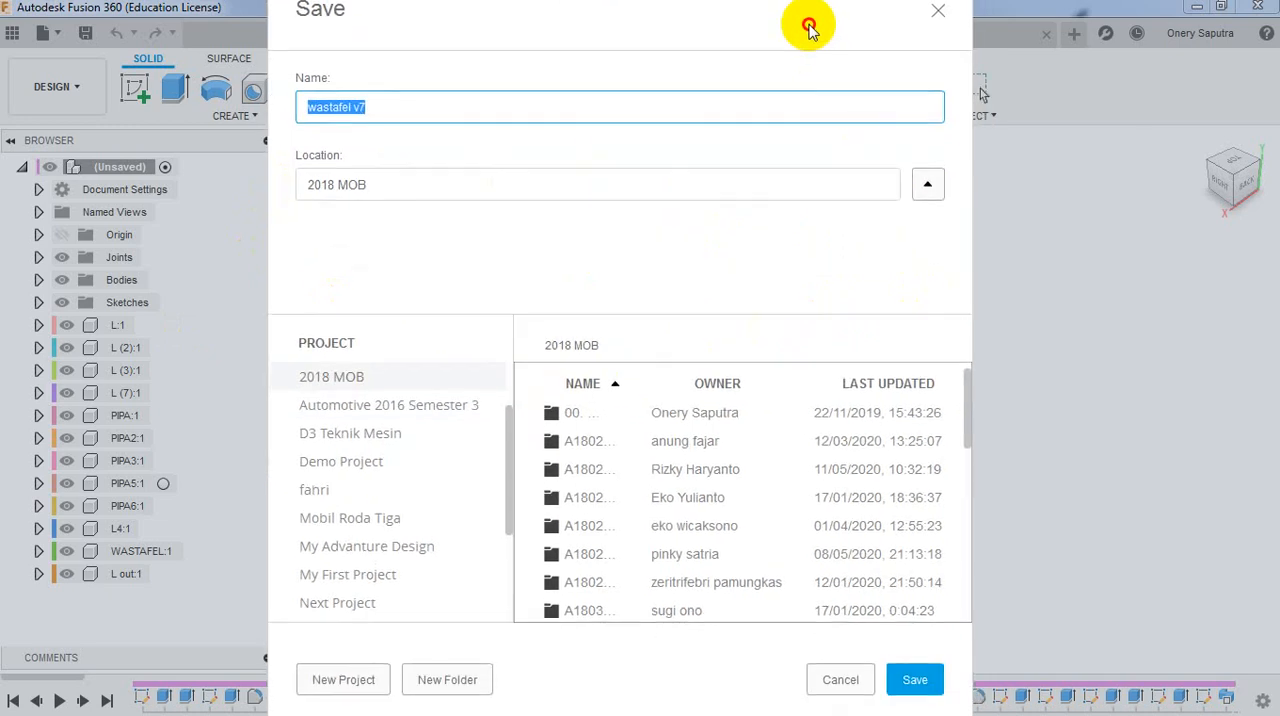
click(910, 678)
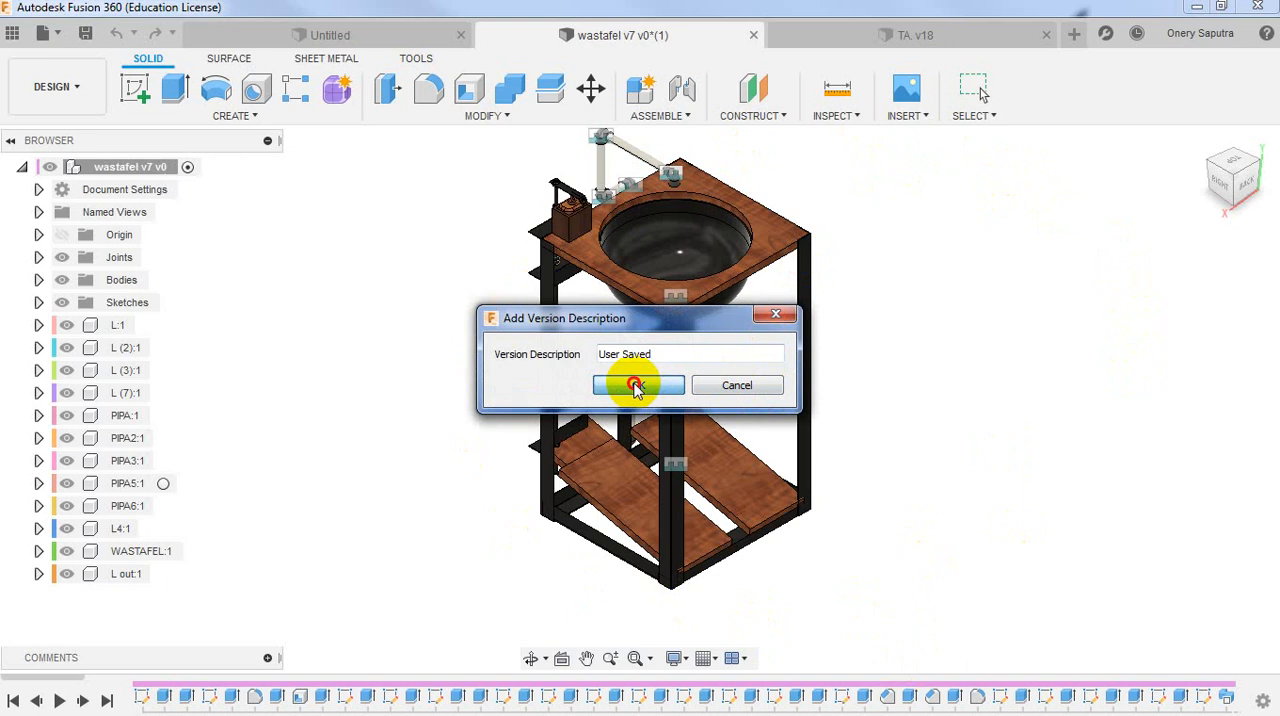
click(637, 387)
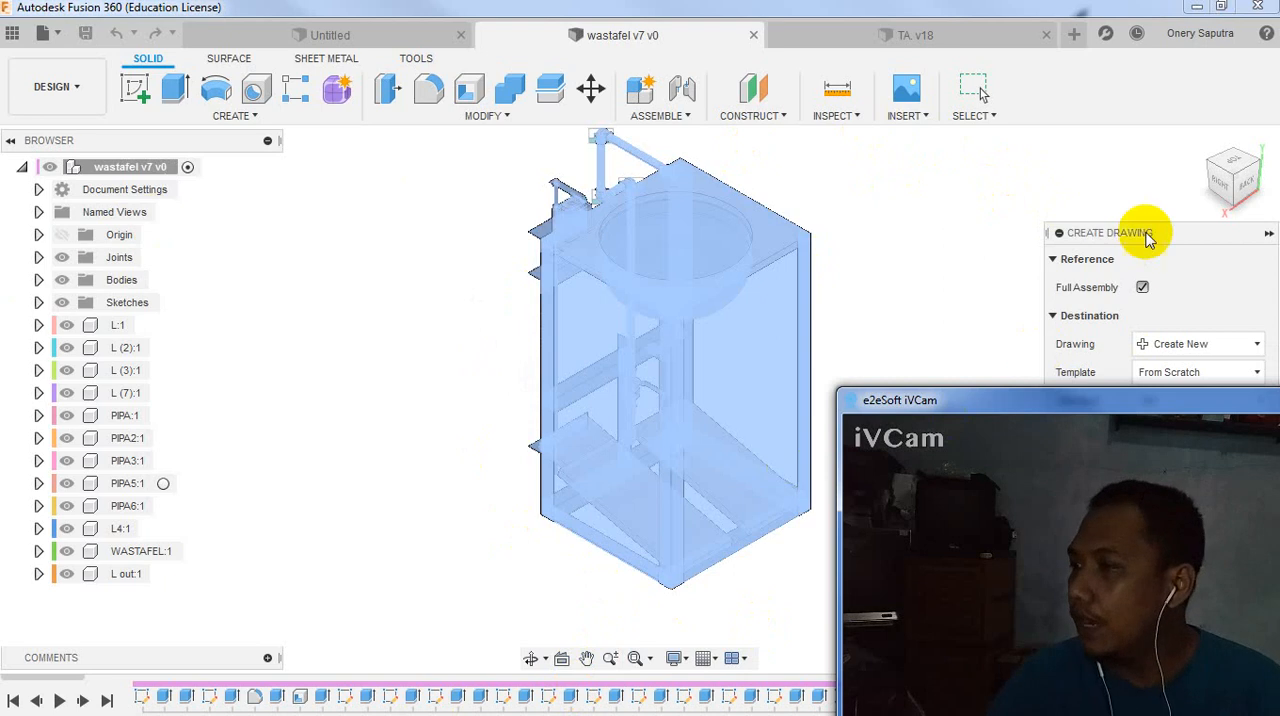
Create a new full-assembly drawing from scratch using the ISO standard, mm units and an A3 (420mm x 297mm) sheet
mouse_move(1143, 235)
mouse_down()
mouse_move(946, 265)
mouse_move(312, 106)
mouse_up()
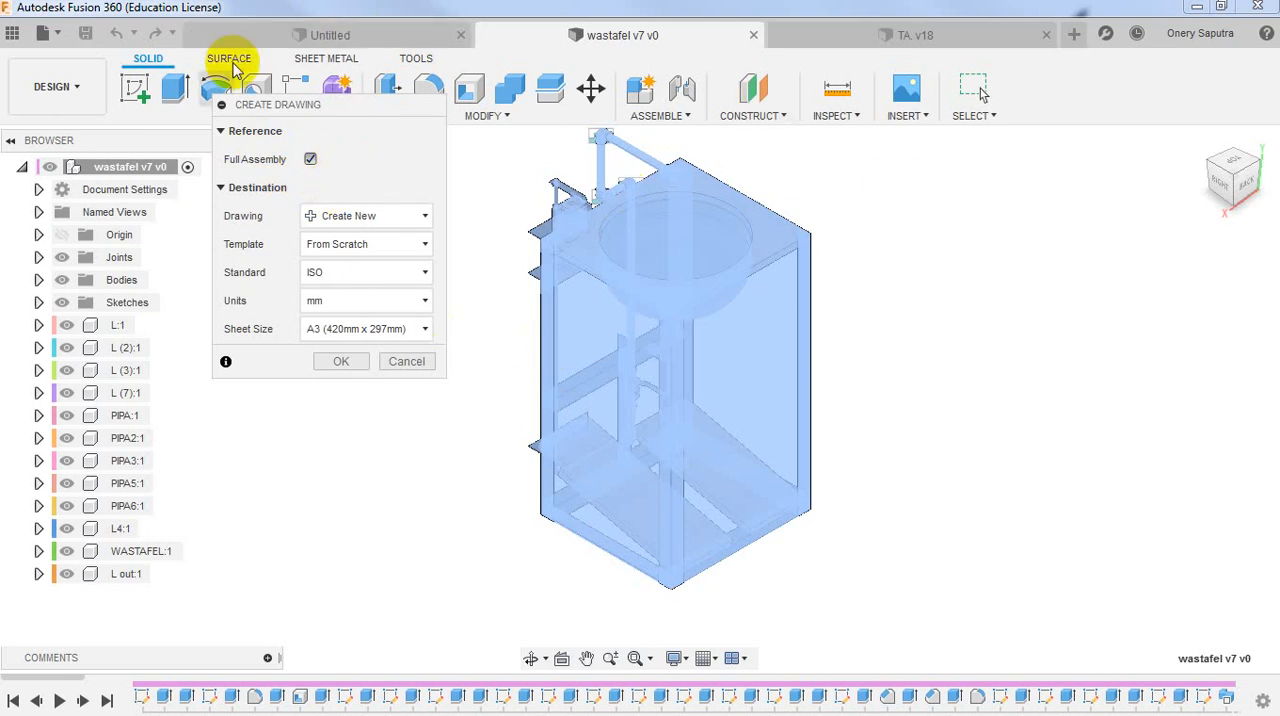
click(310, 159)
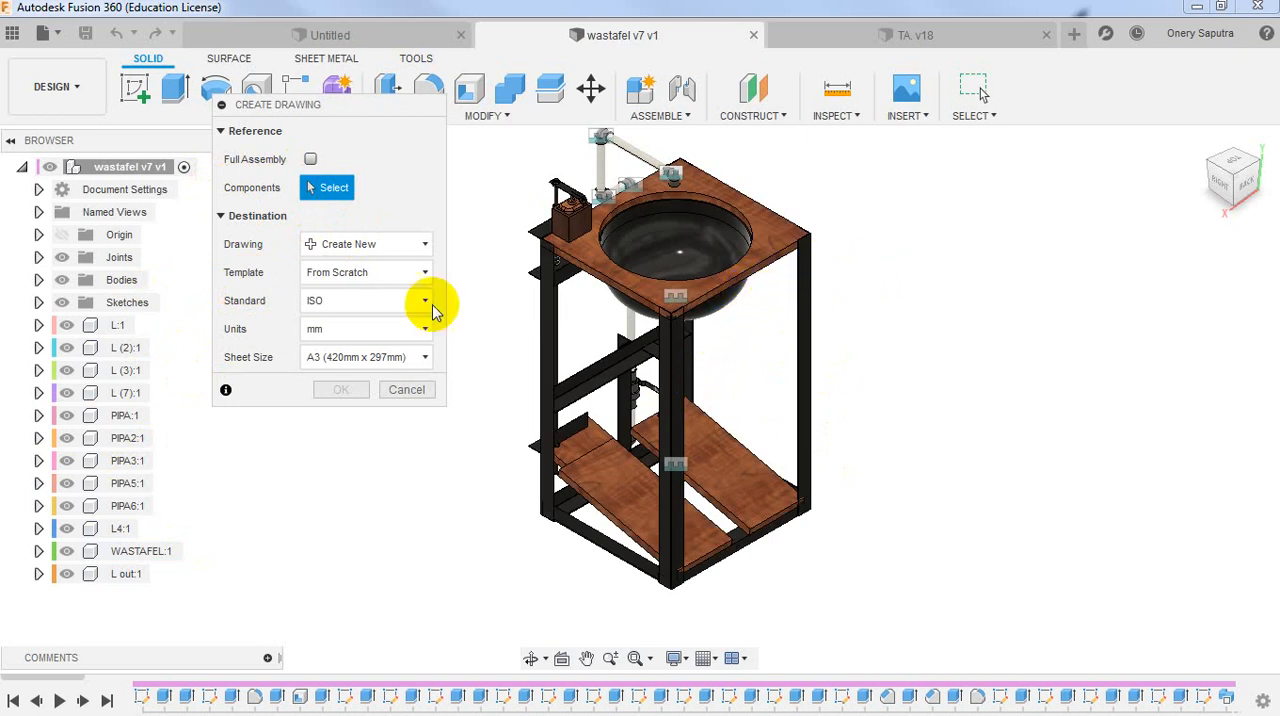
click(627, 312)
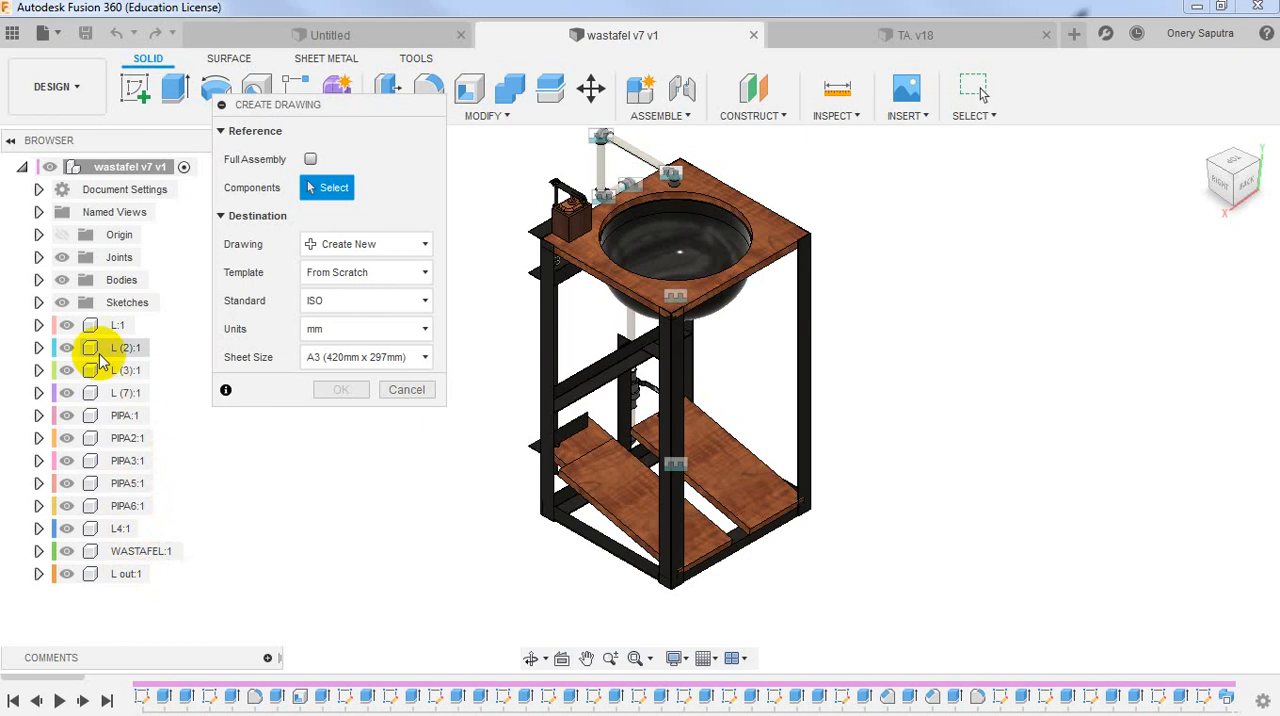
click(310, 160)
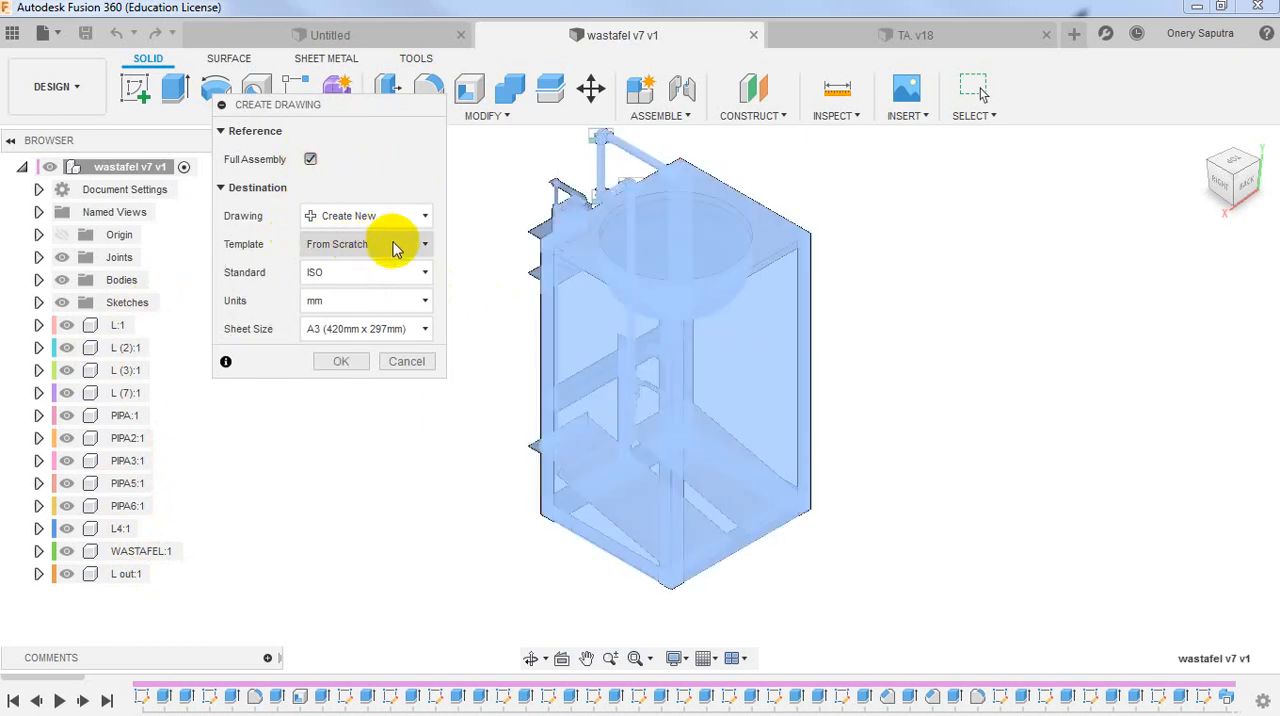
click(403, 217)
click(403, 219)
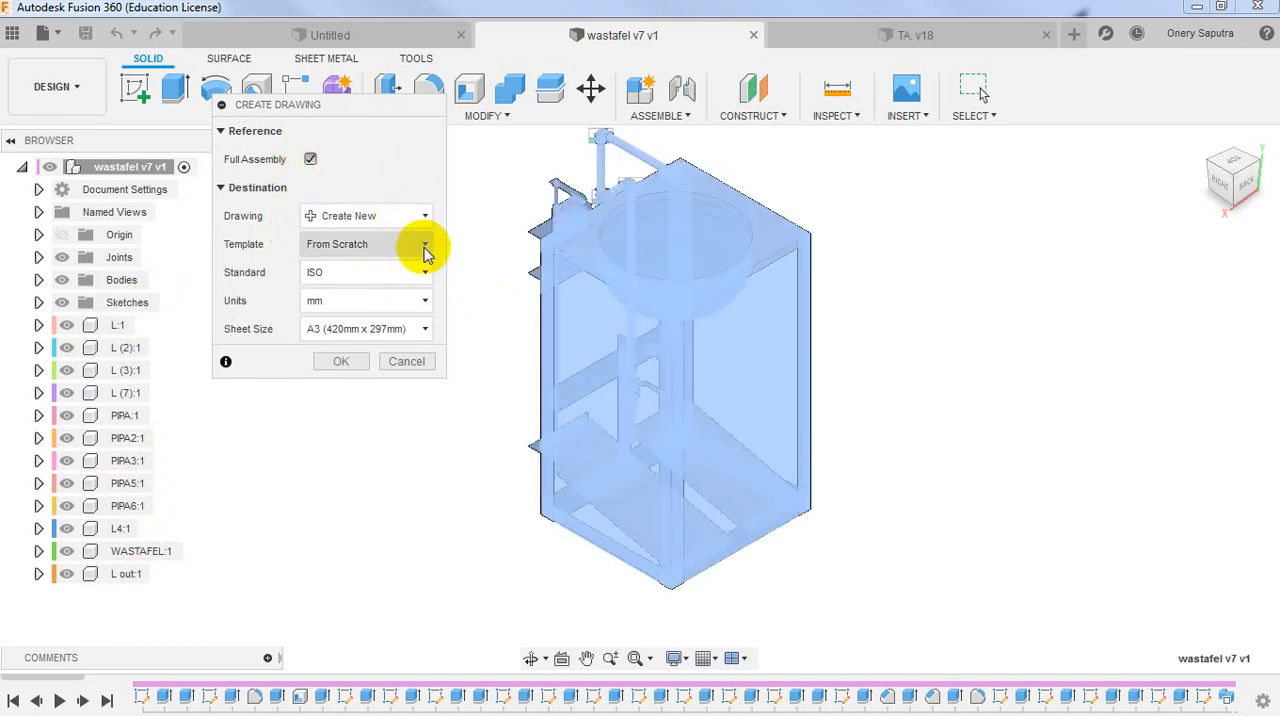
click(425, 247)
click(424, 251)
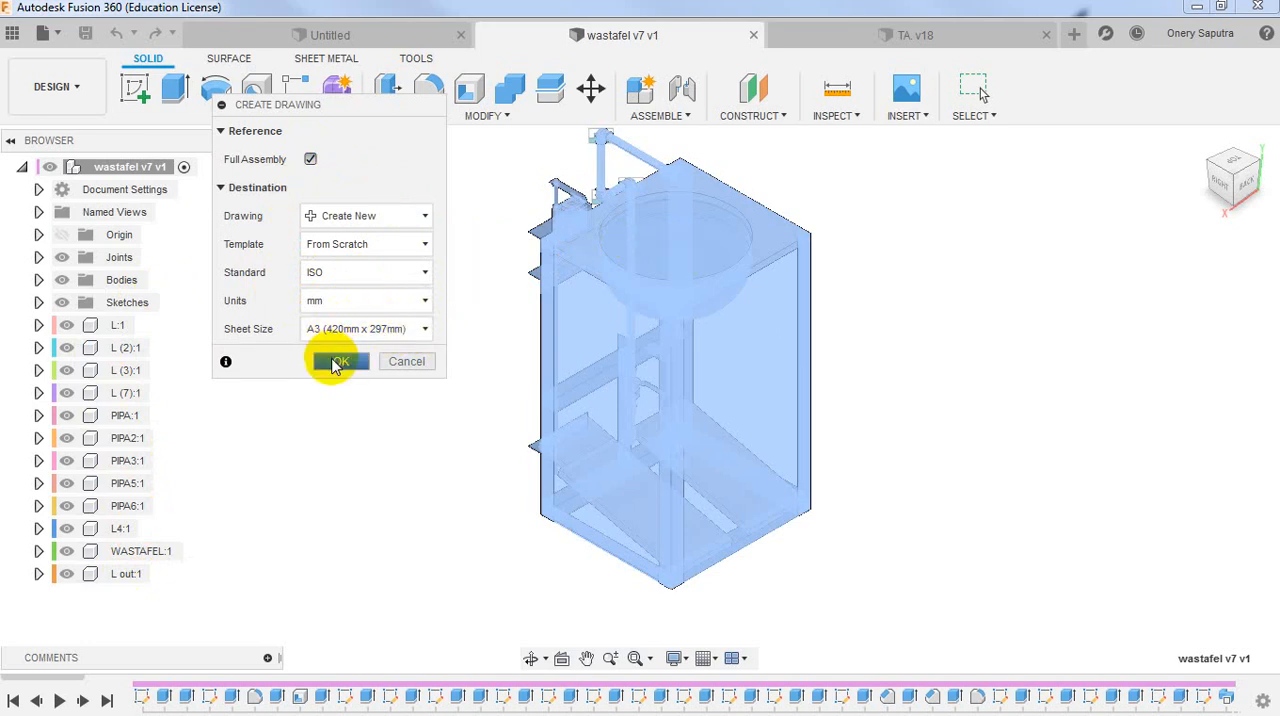
click(335, 364)
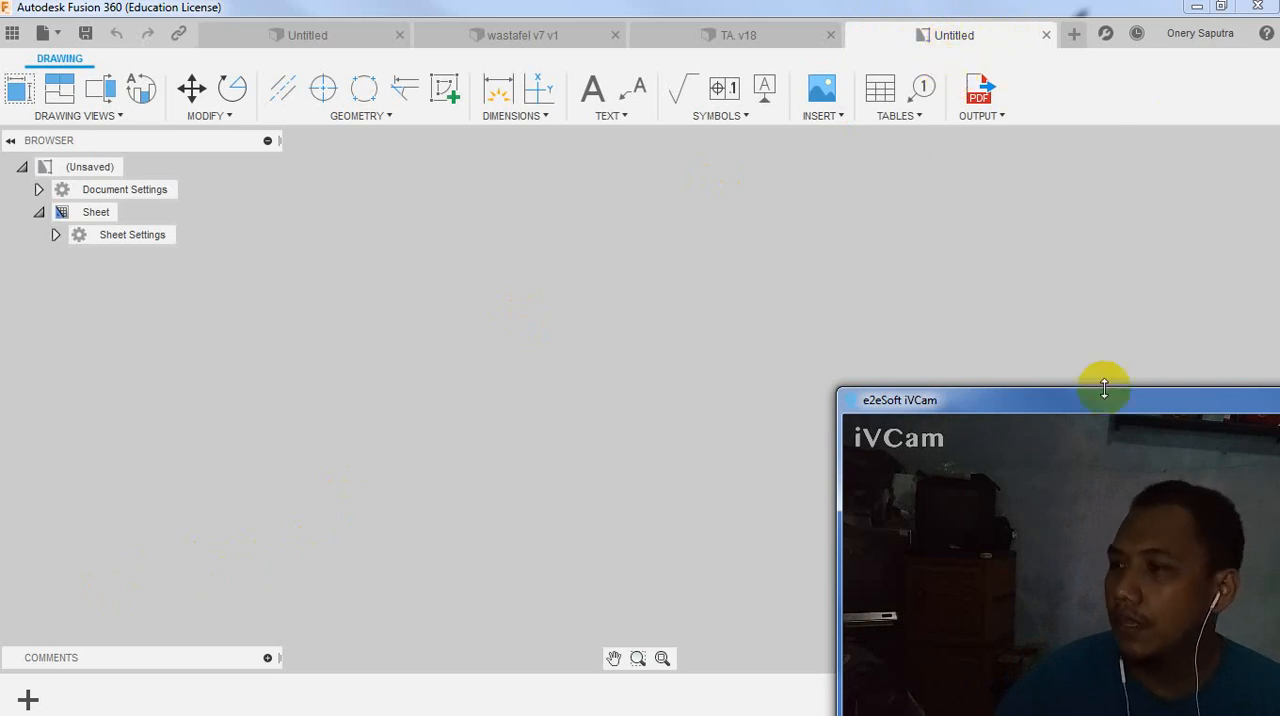
Place the front base view at 1:10 scale and project the side, top and isometric views from it
click(790, 344)
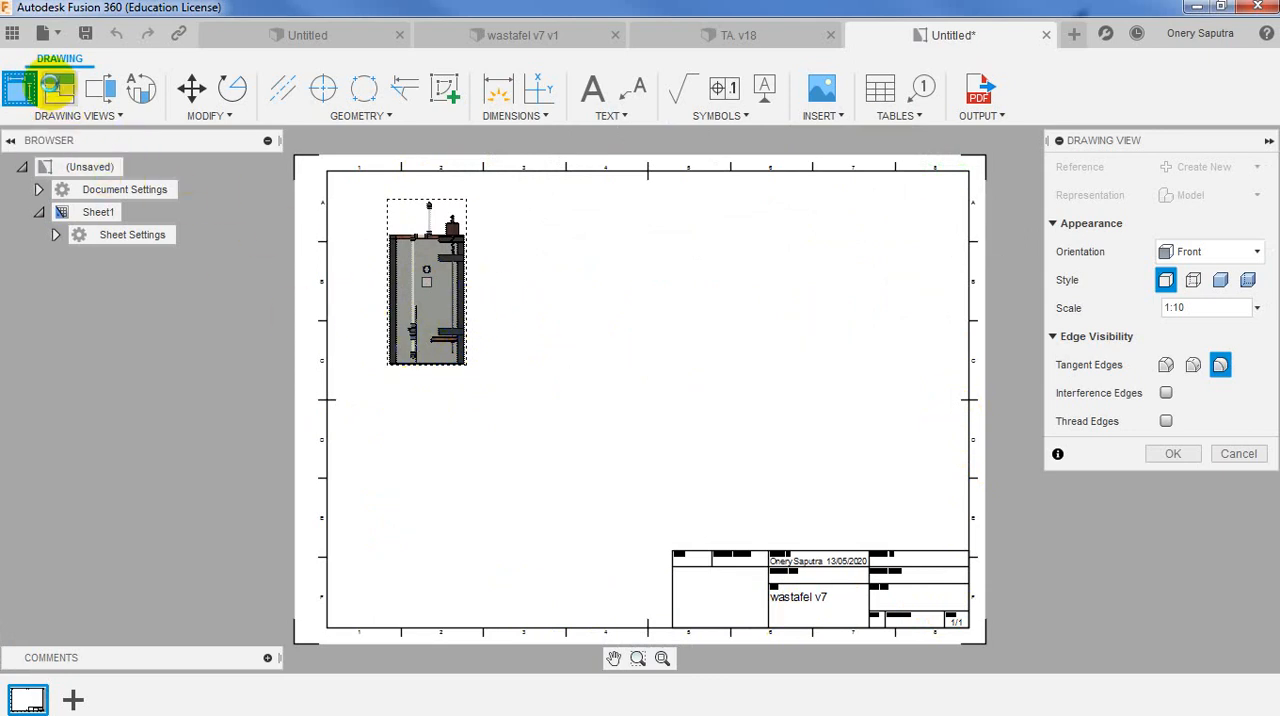
click(57, 88)
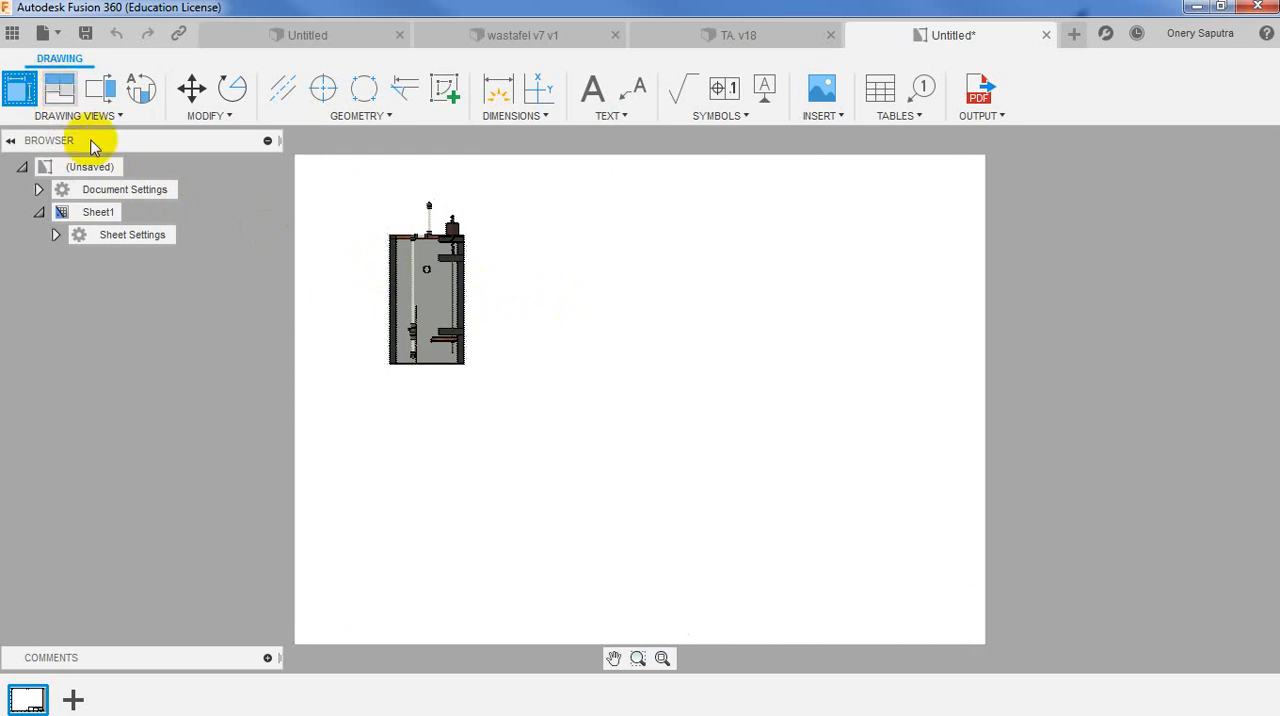
click(422, 314)
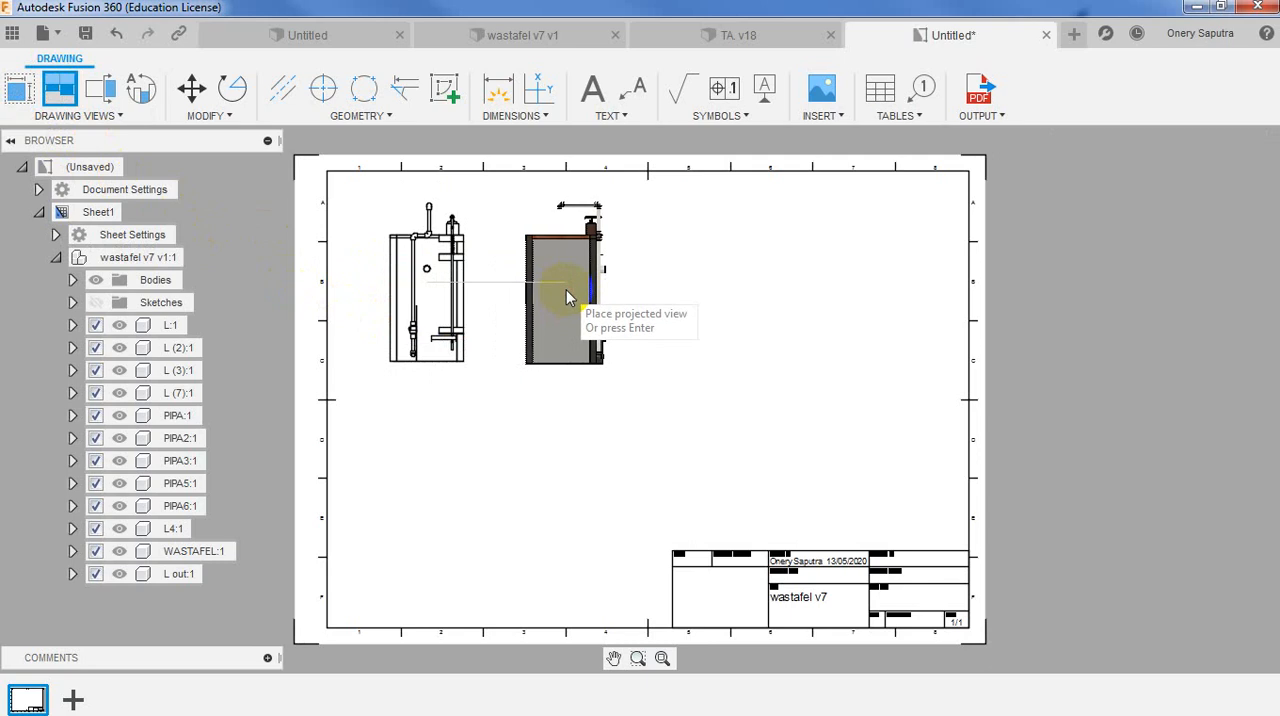
click(566, 296)
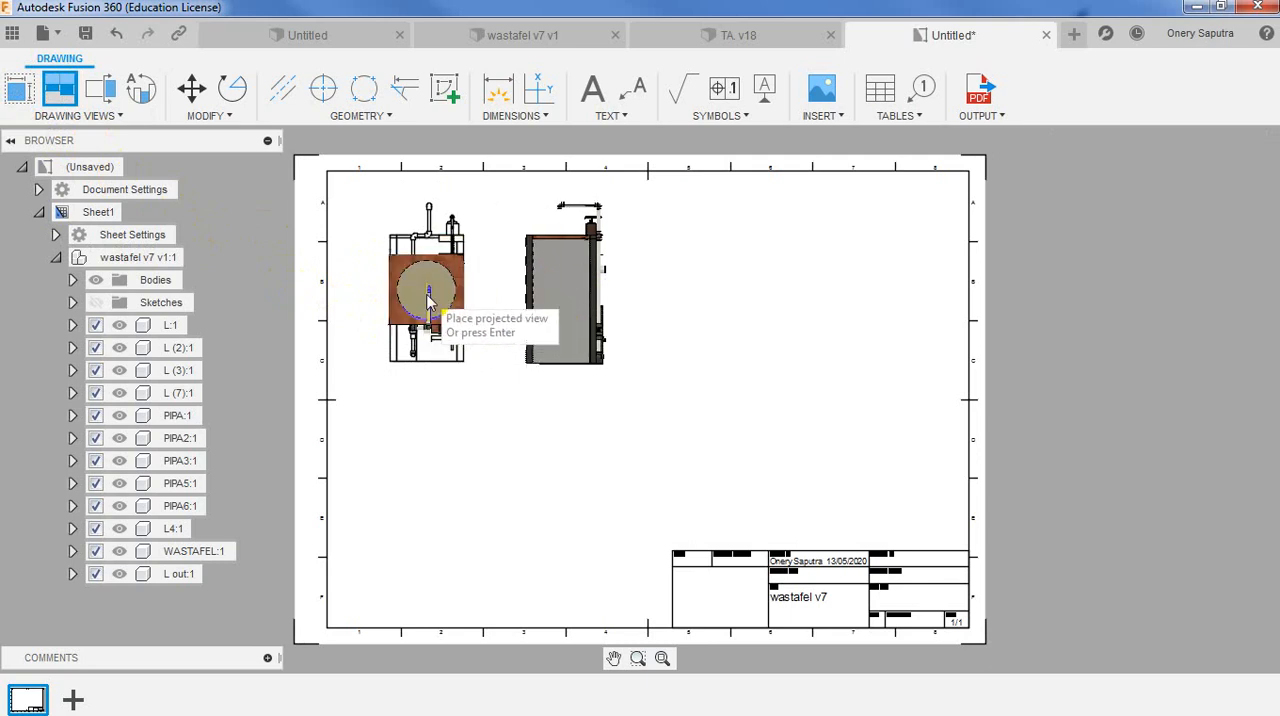
click(412, 463)
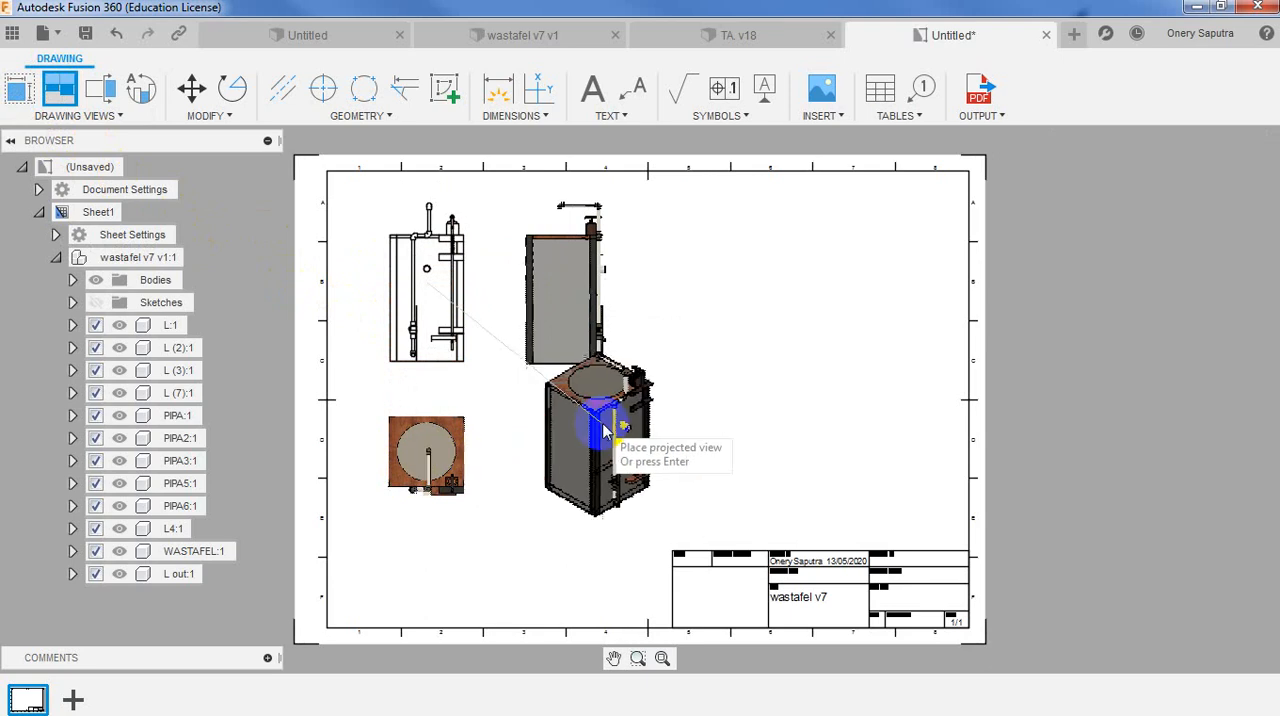
click(800, 440)
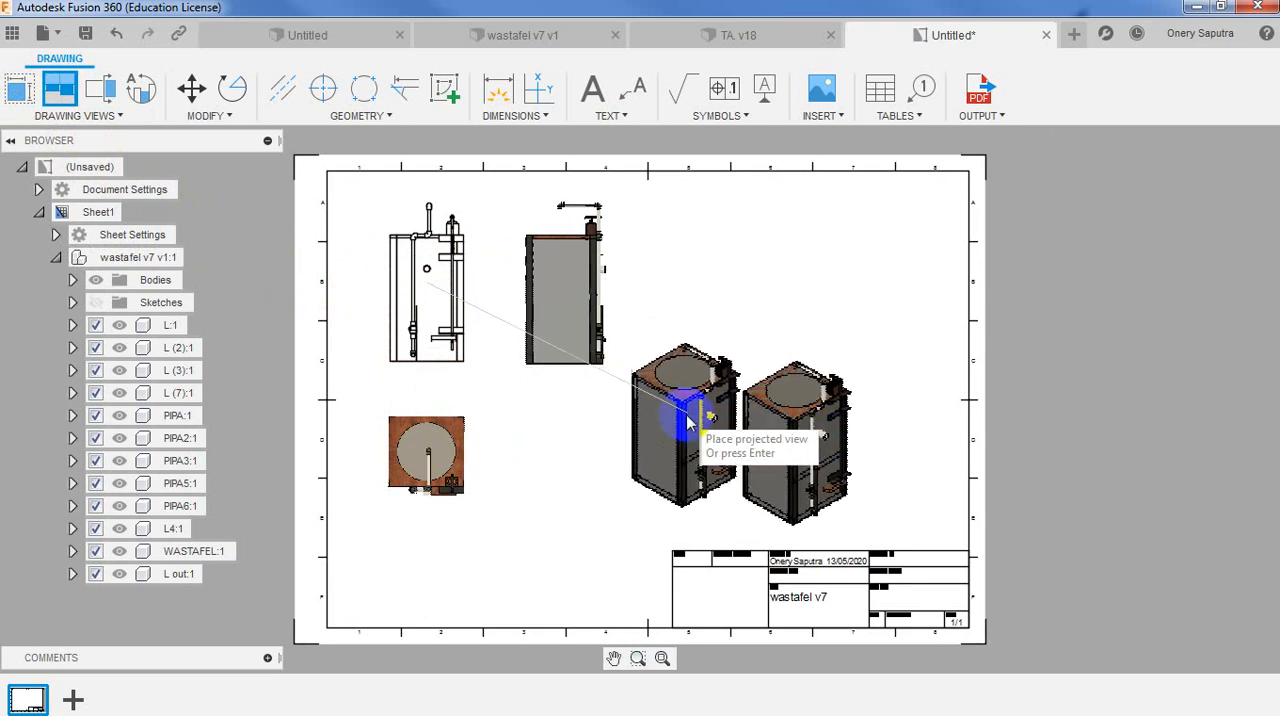
key(Return)
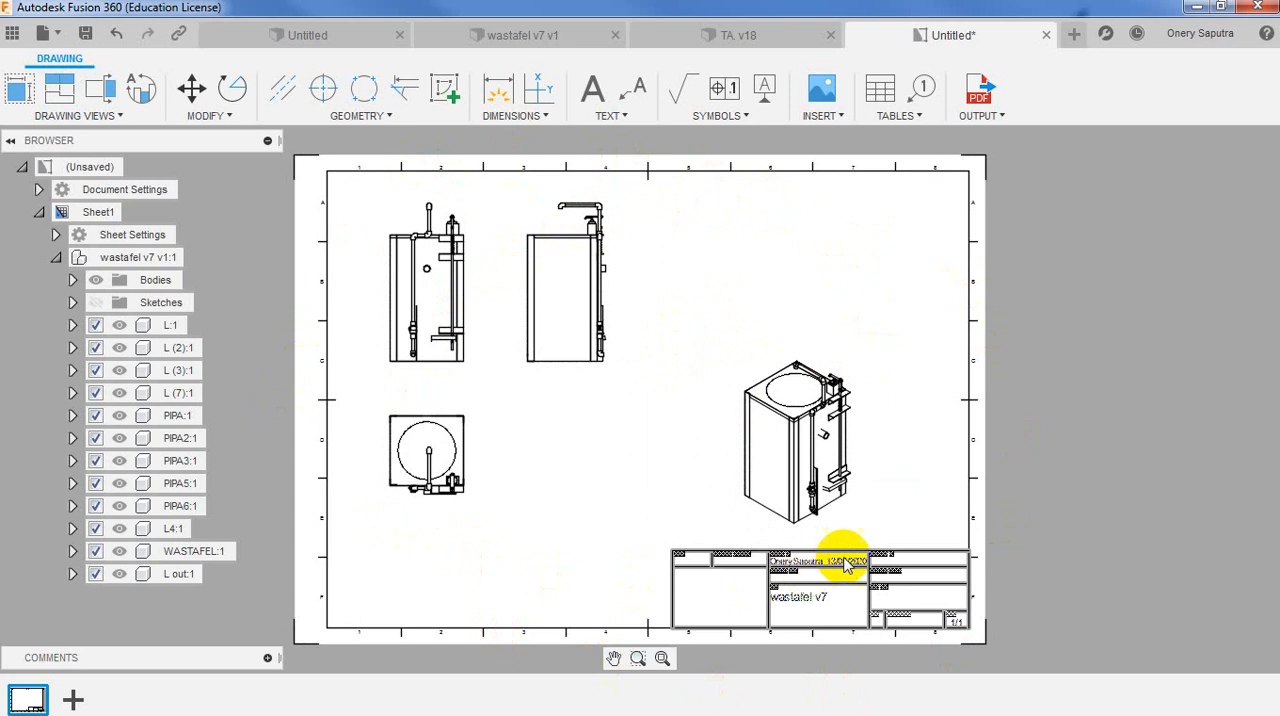
Change the isometric view's display style to shaded without hidden edges
click(818, 437)
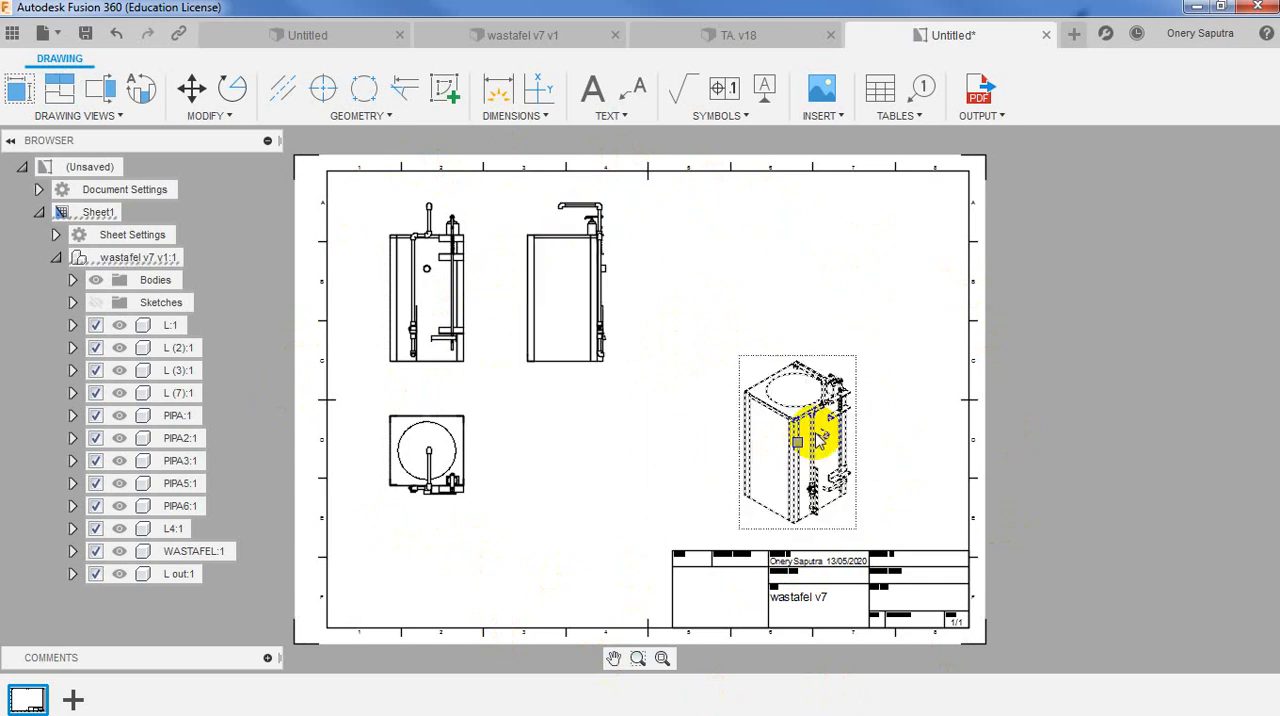
right_click(818, 436)
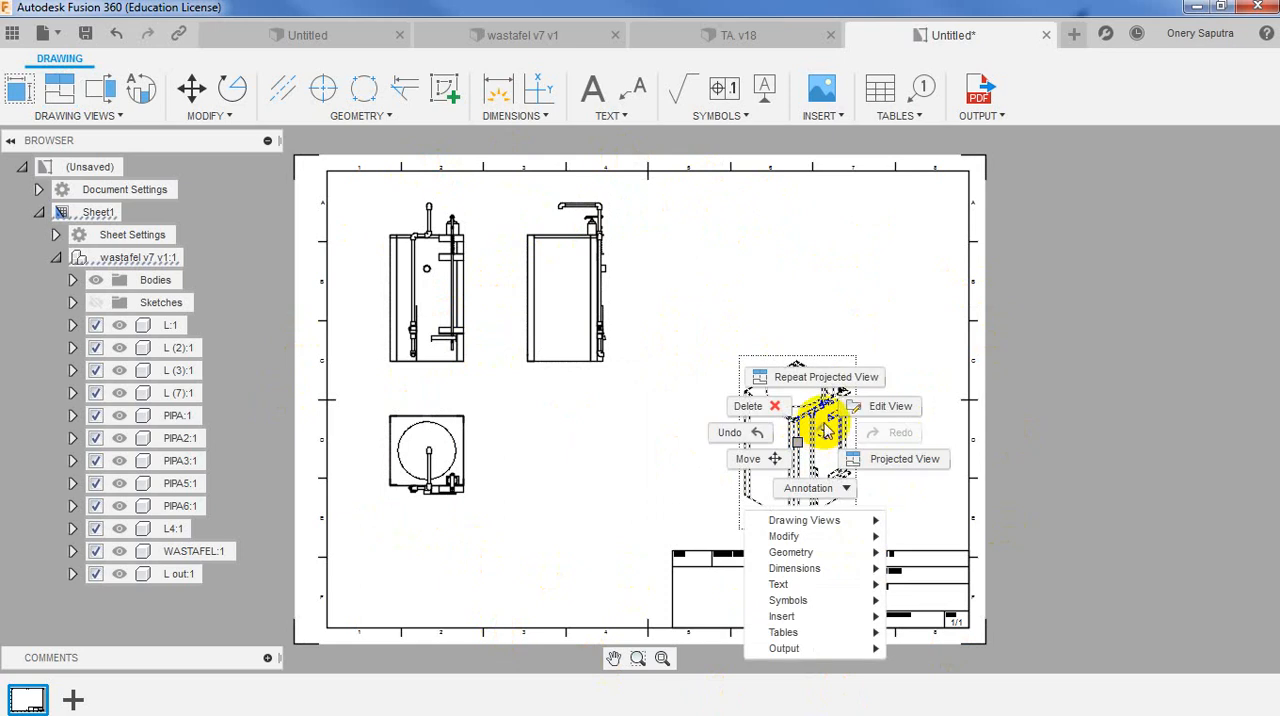
click(868, 407)
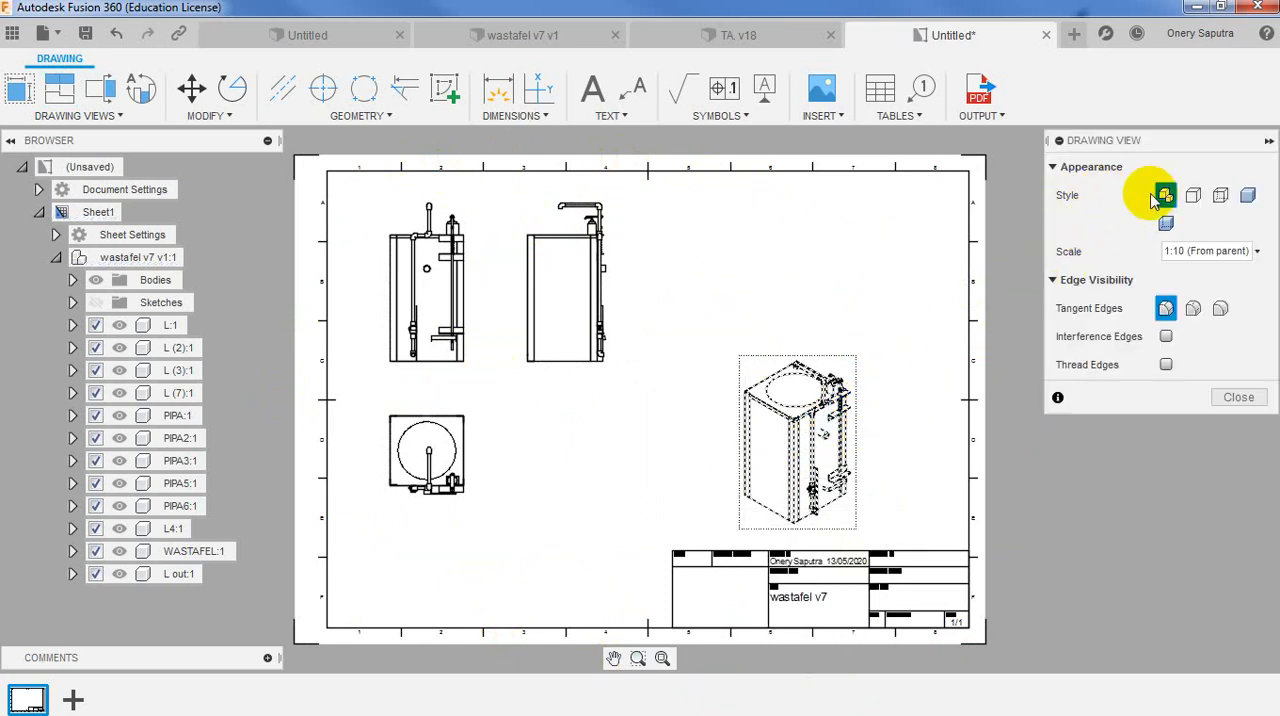
click(1166, 224)
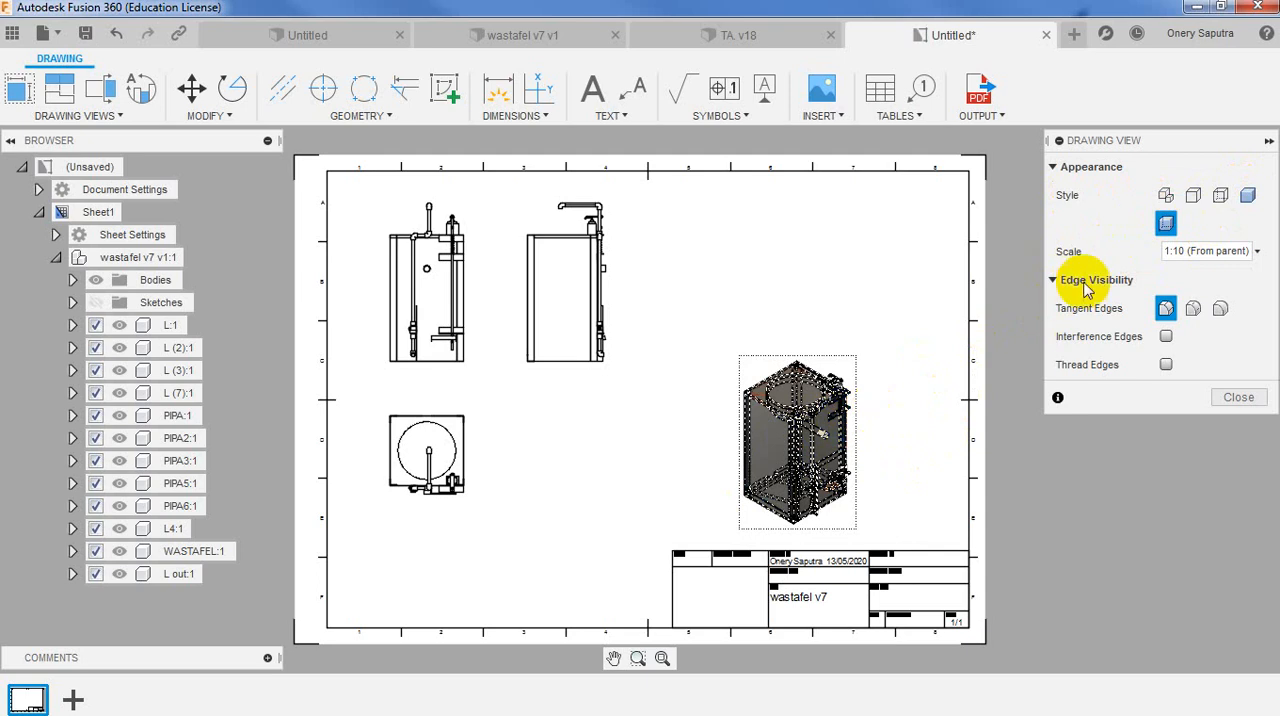
click(1250, 196)
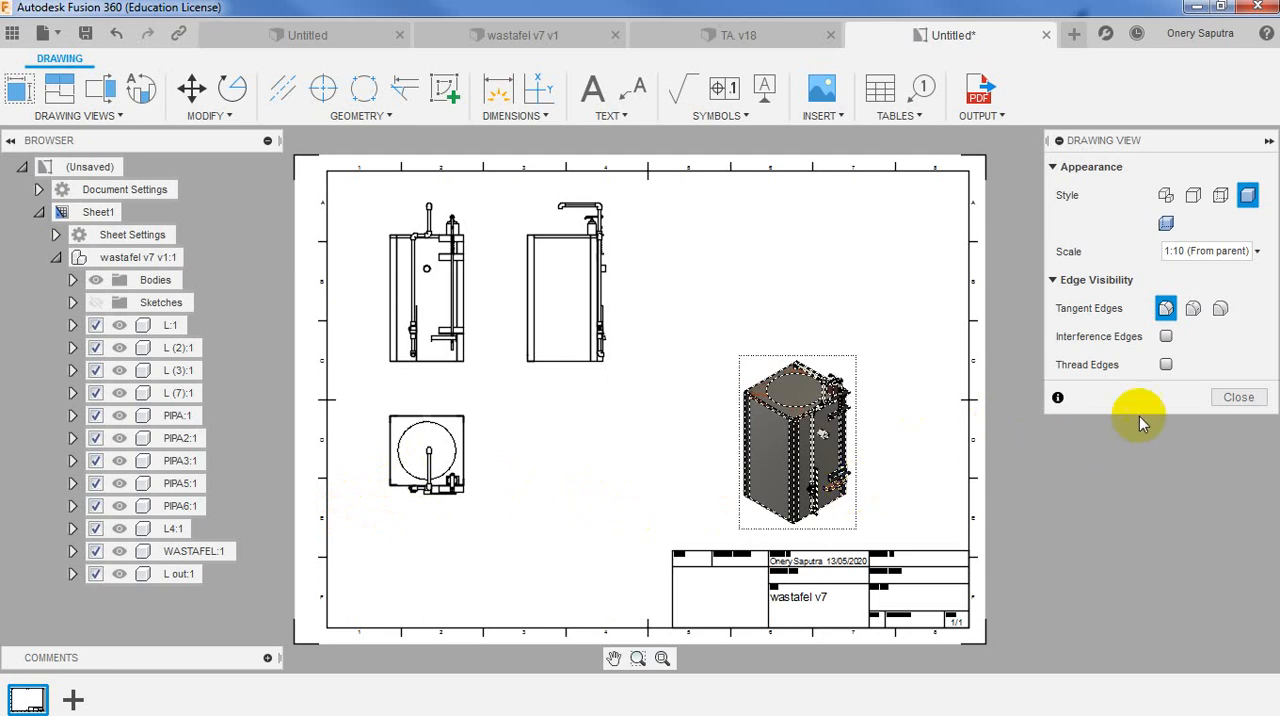
click(1238, 397)
Dimension the cabinet's height from its top corner to its bottom corner, beside the front view
scroll(857, 442, up, 5)
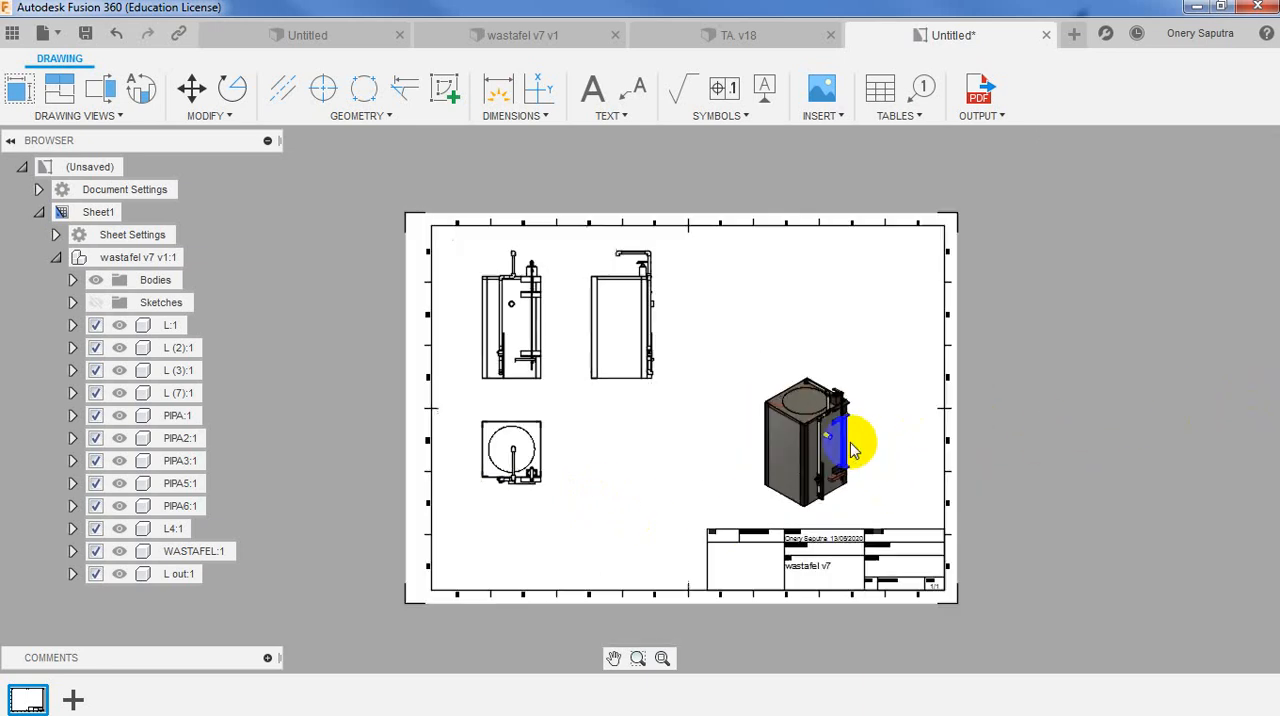
scroll(845, 460, up, 2)
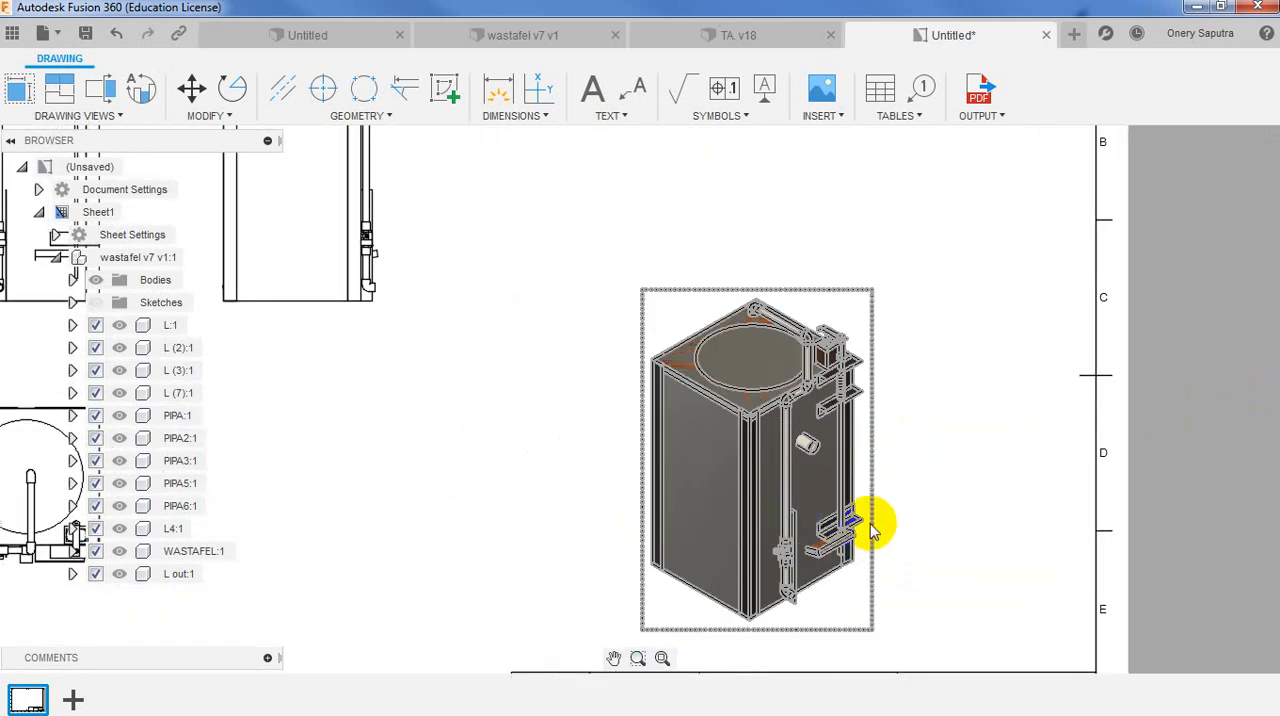
scroll(875, 520, up, 1)
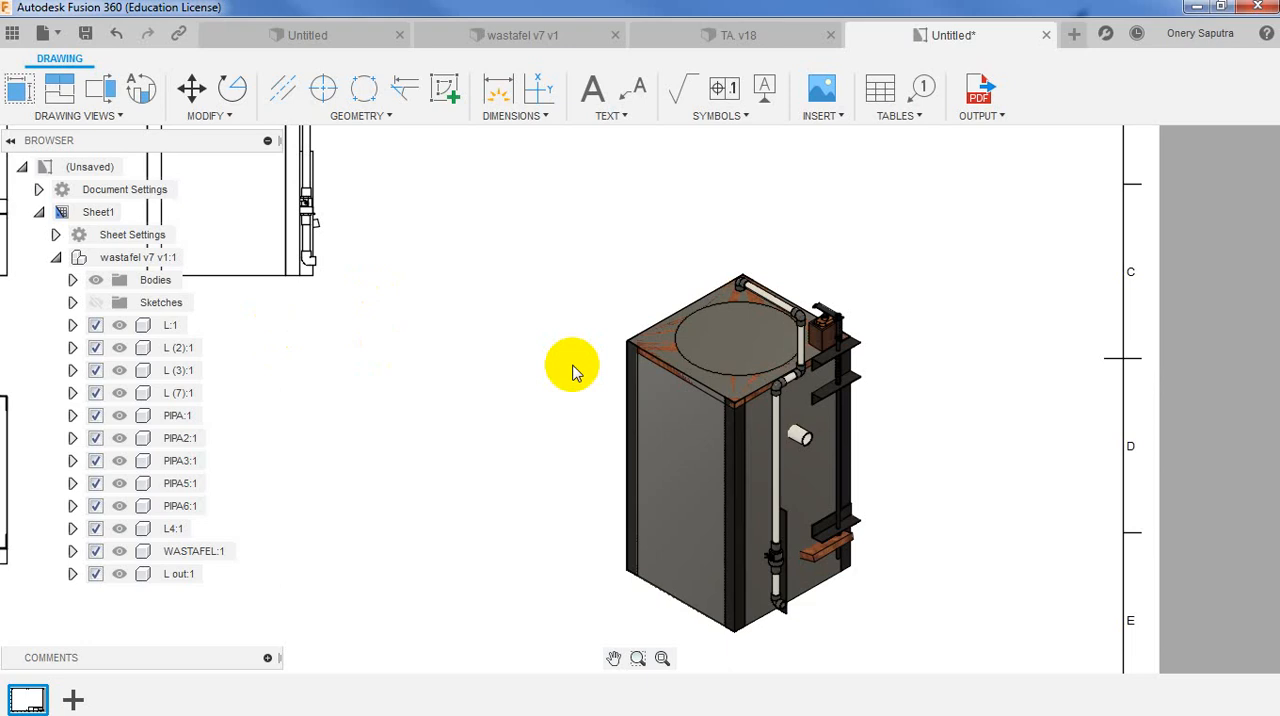
scroll(572, 372, down, 6)
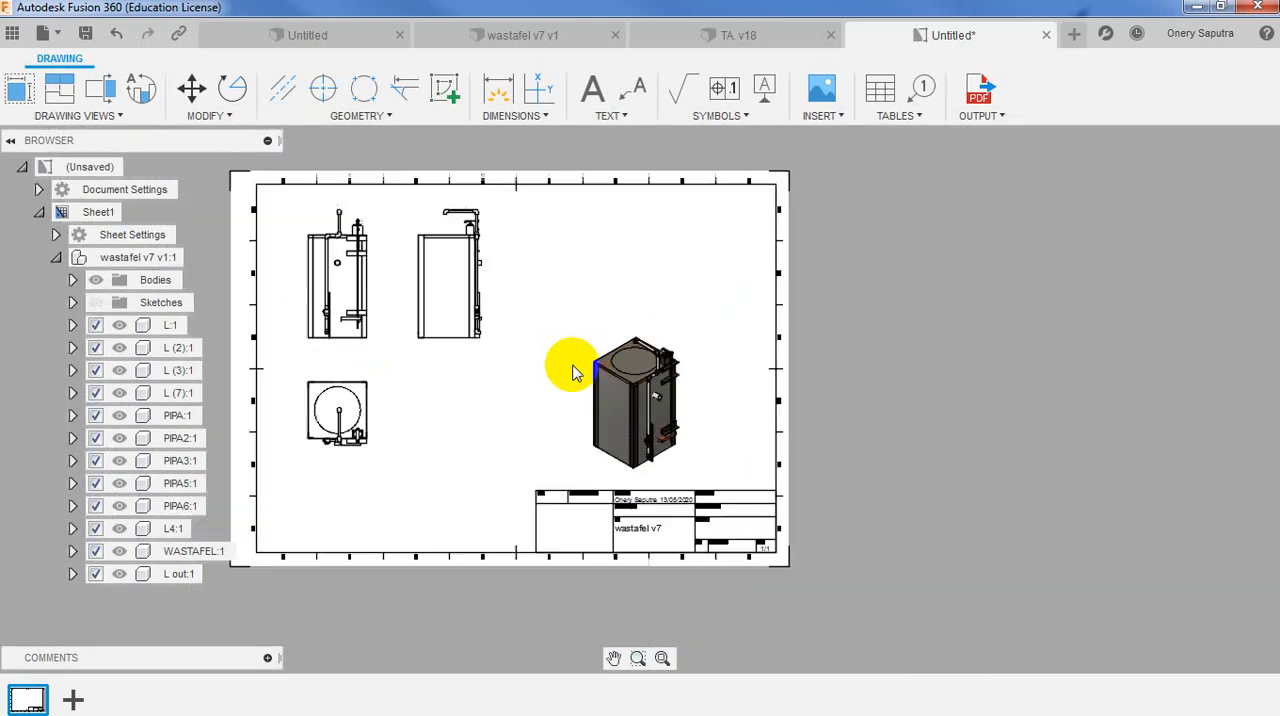
scroll(340, 282, up, 3)
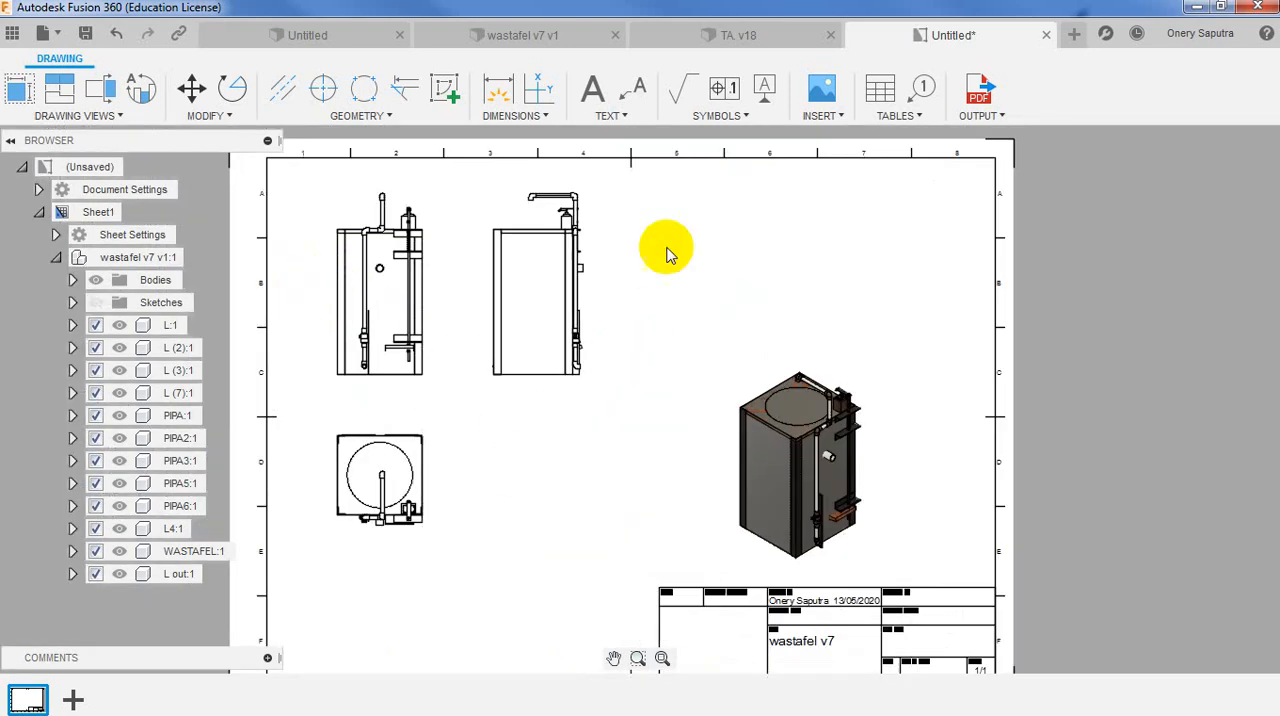
scroll(325, 248, up, 5)
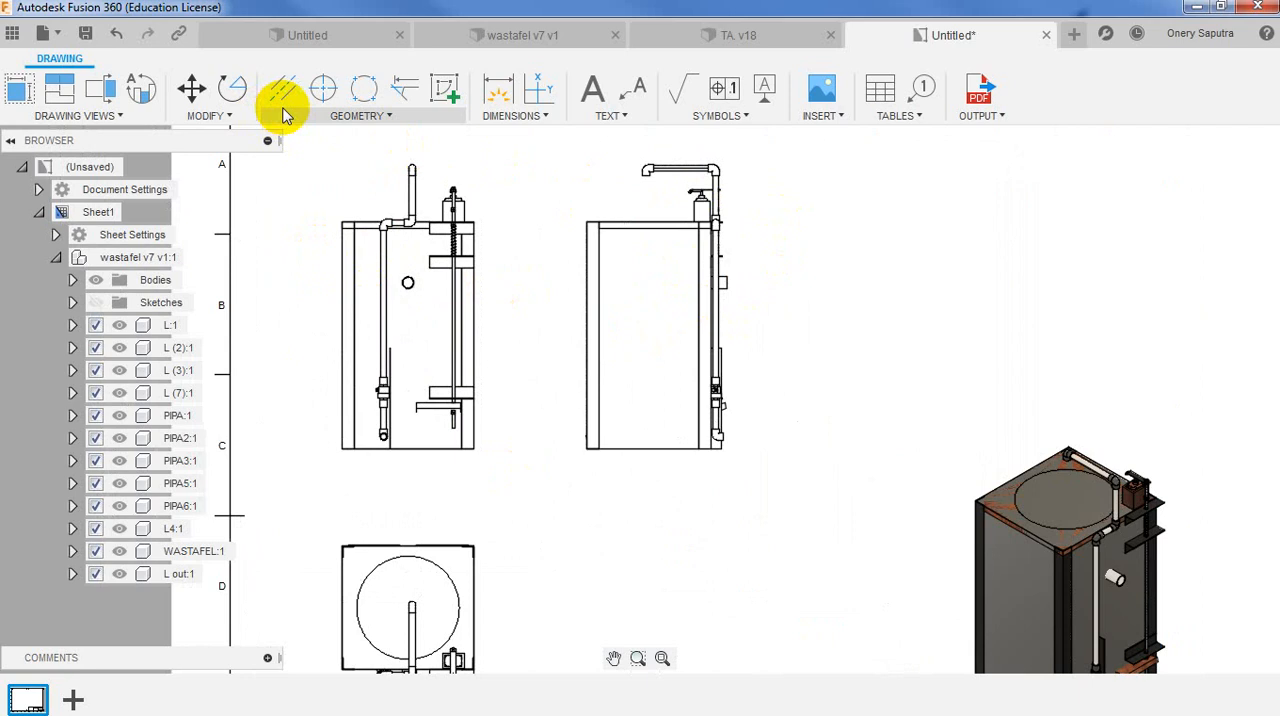
click(498, 88)
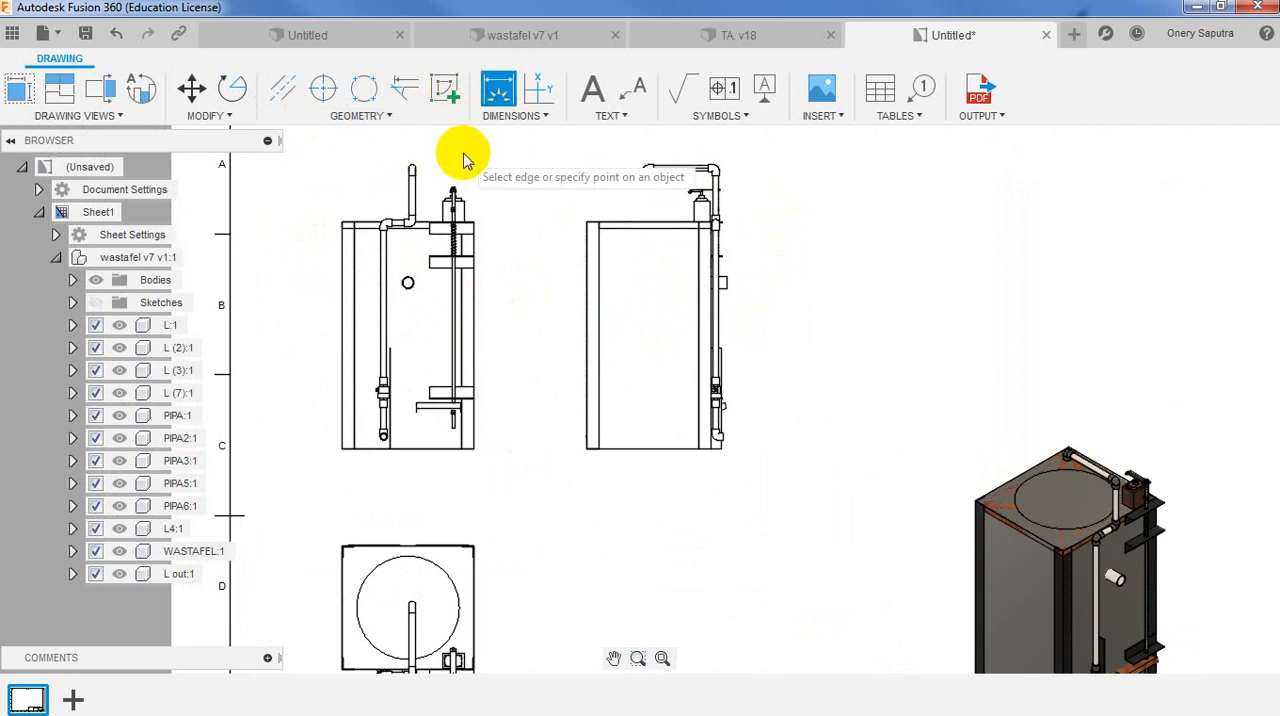
click(341, 223)
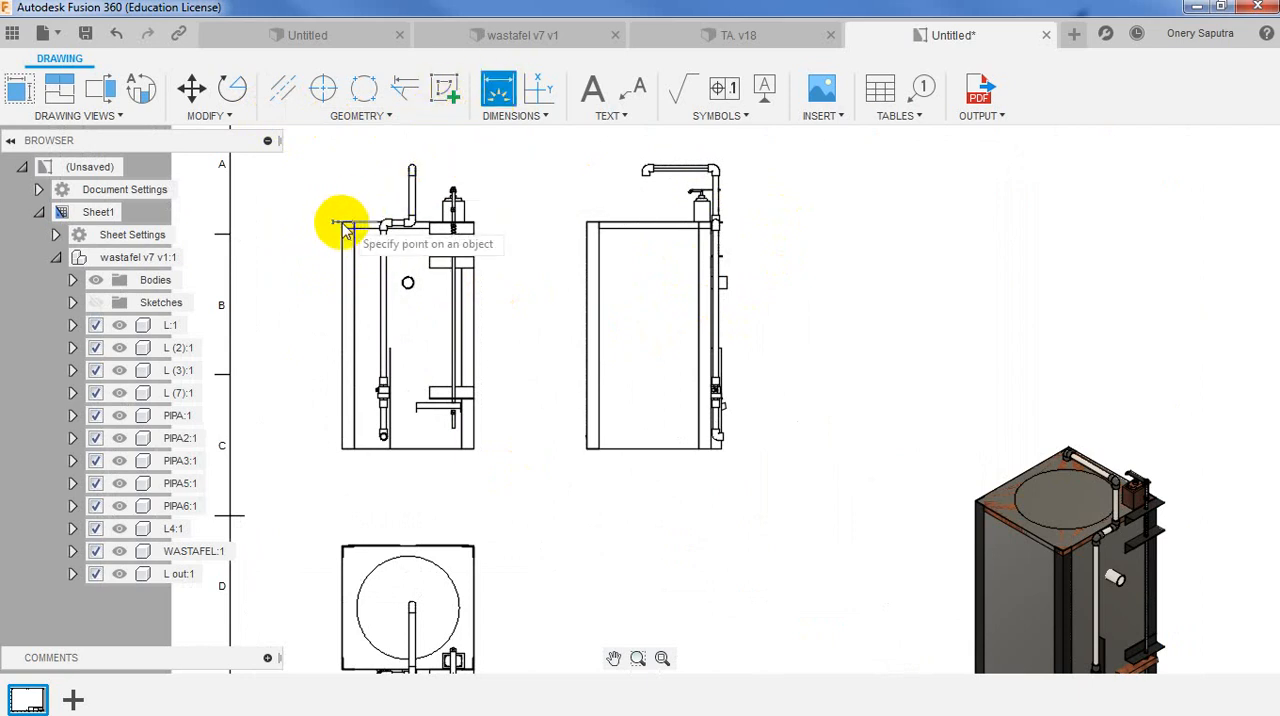
click(337, 446)
click(302, 430)
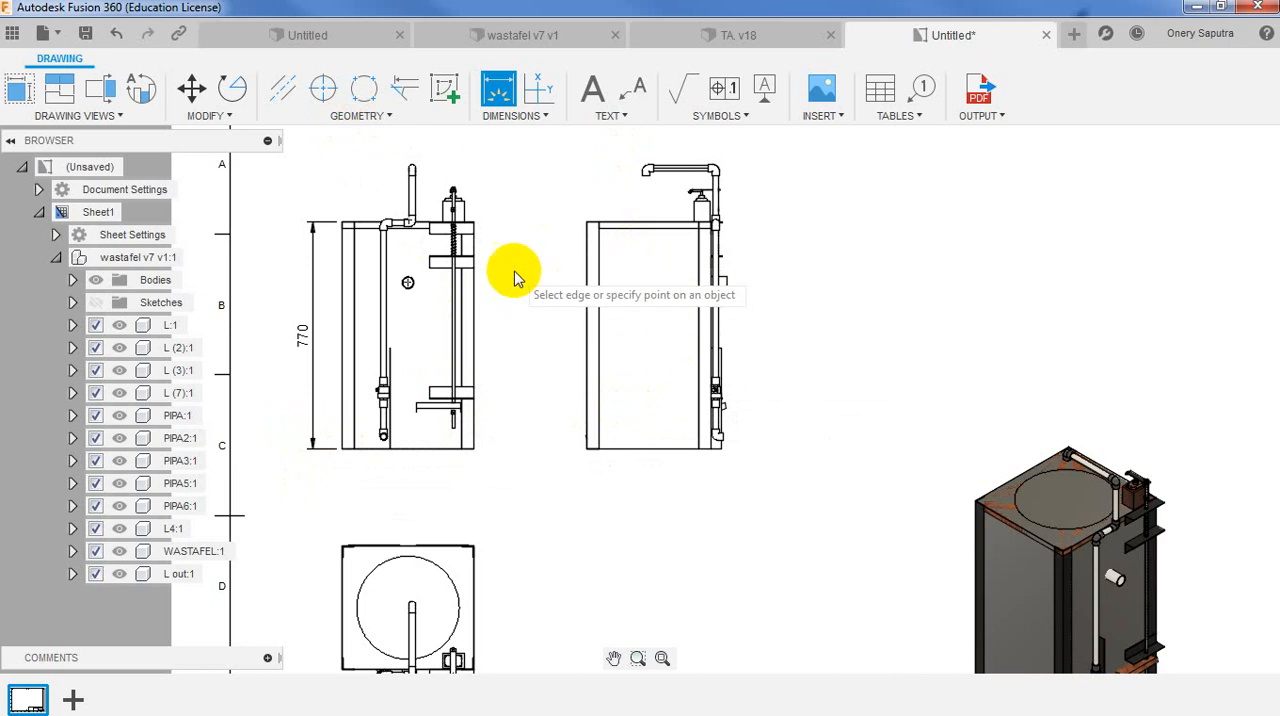
Dimension the cabinet's overall depth along its base, below the side view
click(590, 448)
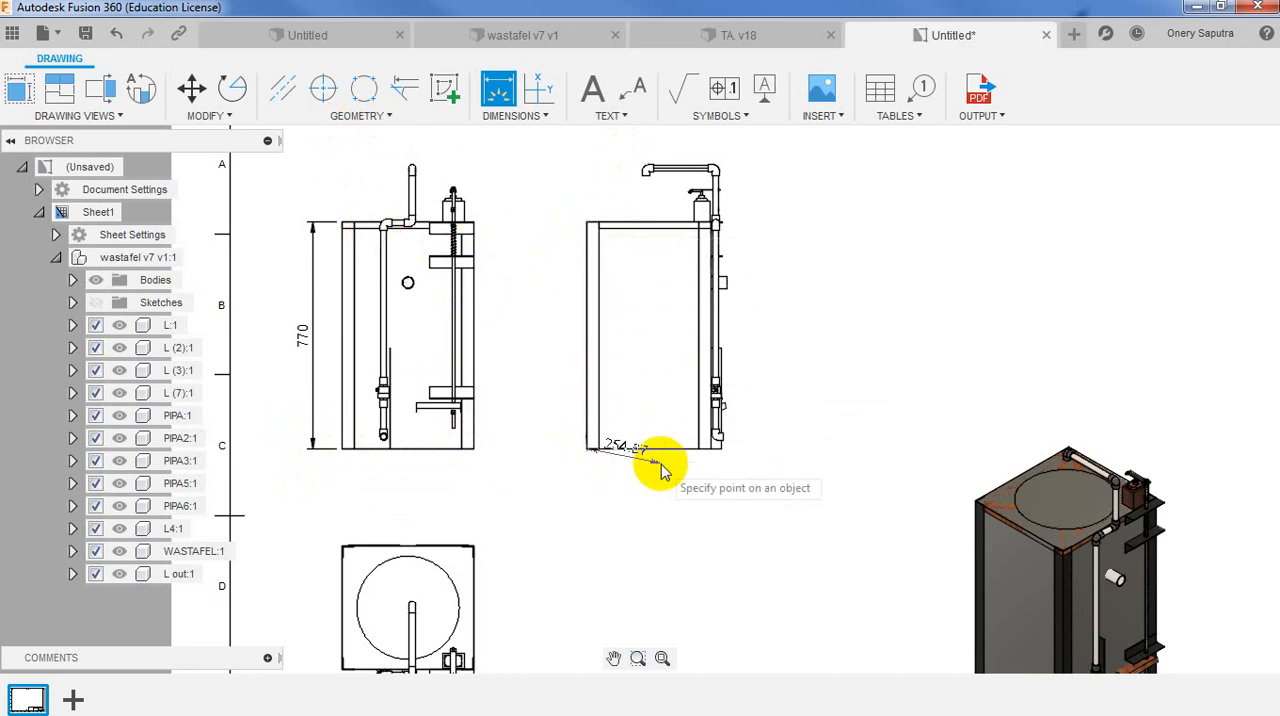
click(720, 448)
click(795, 532)
Add a vertical dimension for the tabletop's depth beside the top view
scroll(749, 390, down, 5)
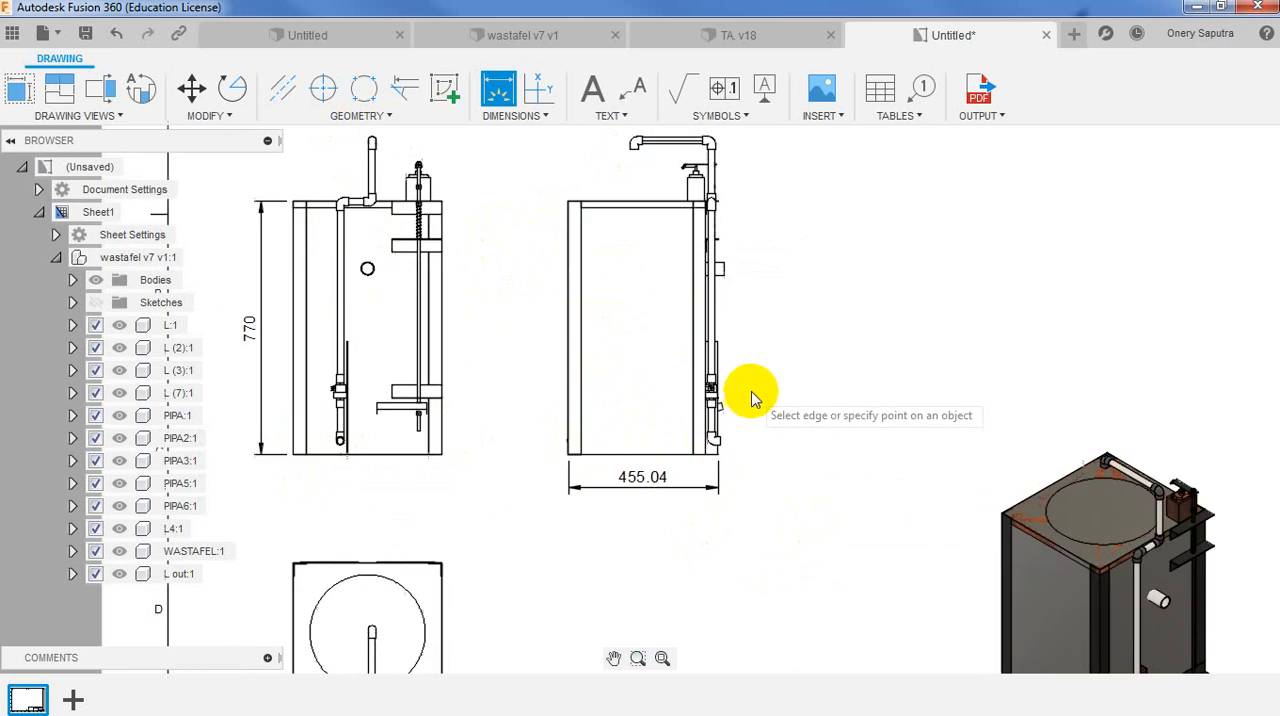
scroll(531, 600, up, 3)
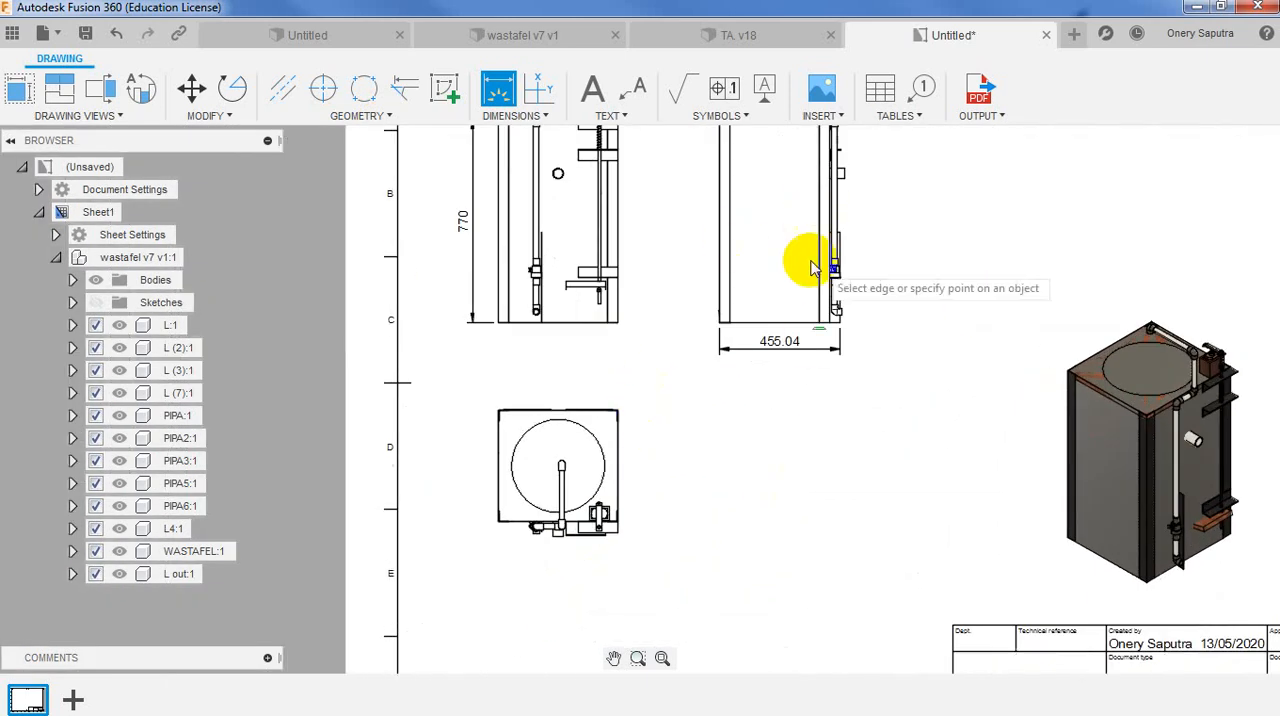
click(506, 411)
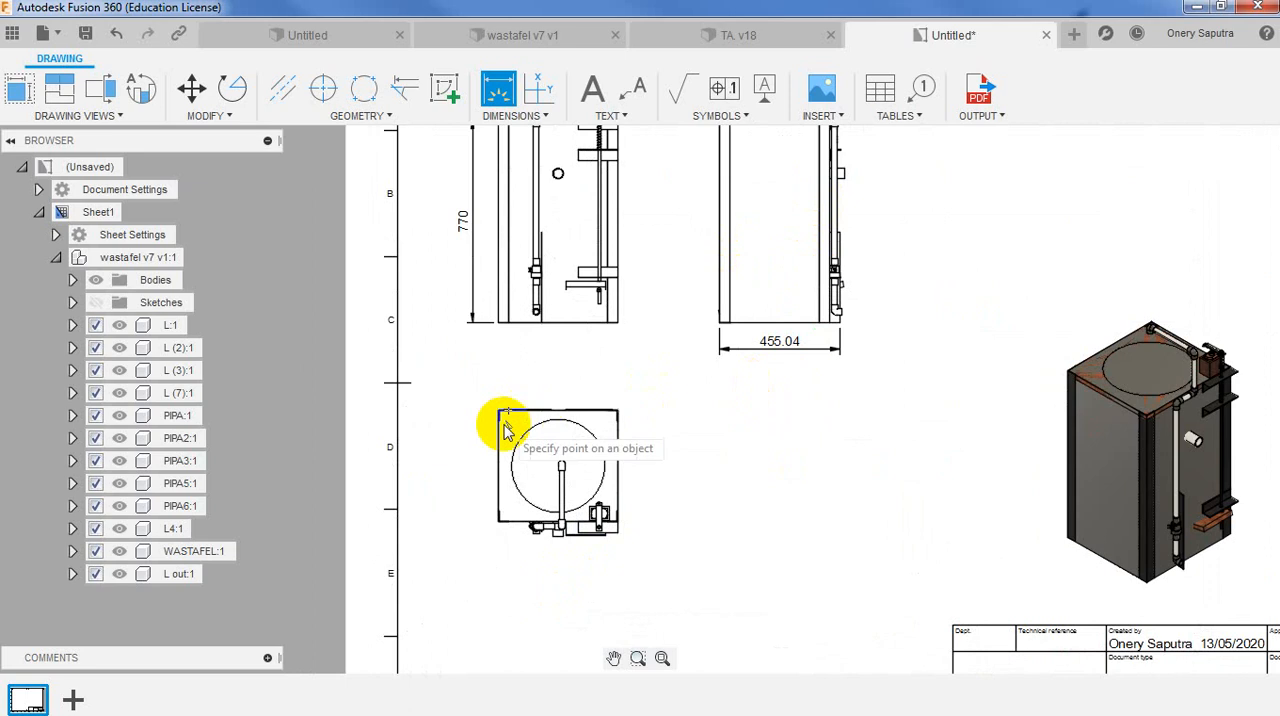
click(500, 521)
click(478, 517)
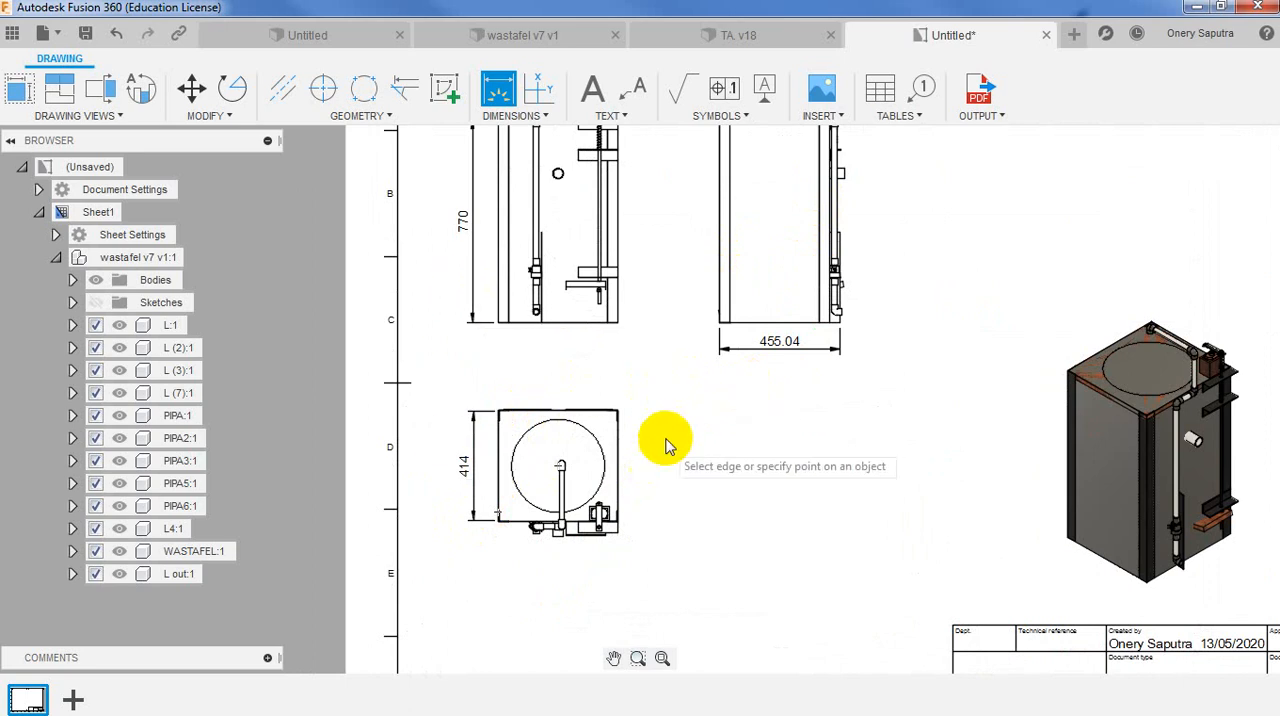
Attach a datum identifier to the soap holder in the top view, with its leader ending beside the view
scroll(694, 385, down, 2)
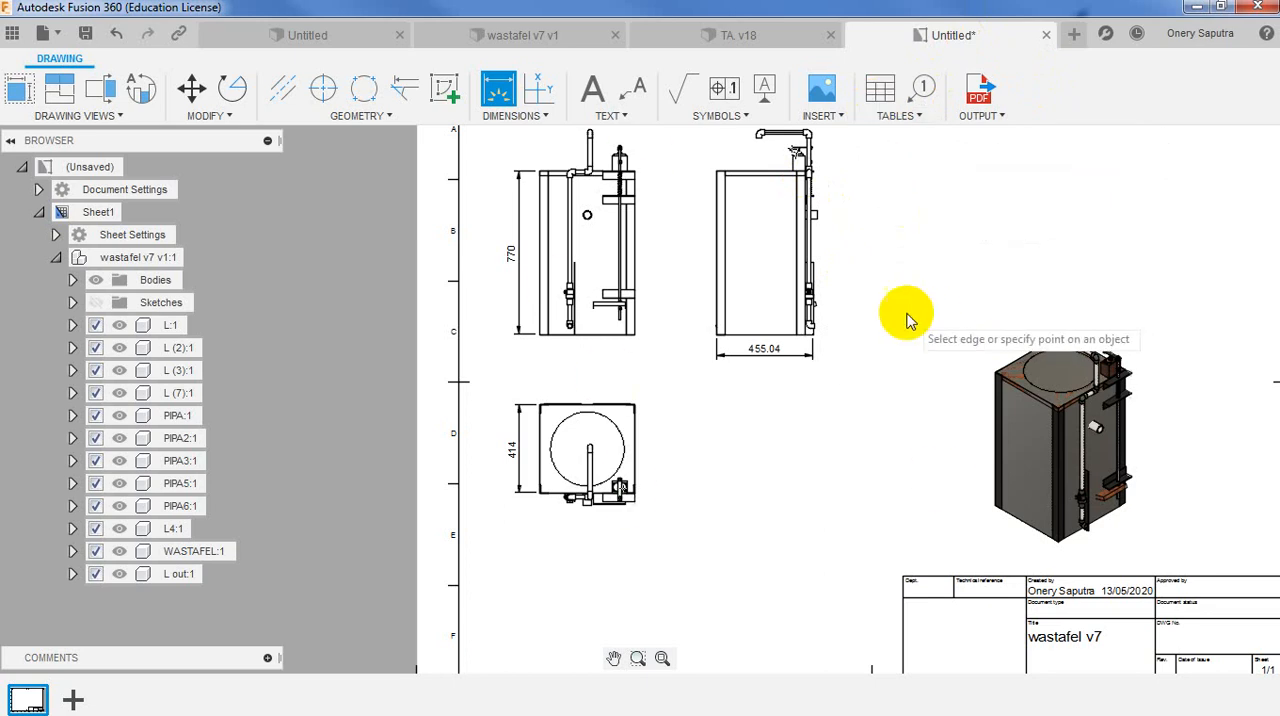
click(767, 90)
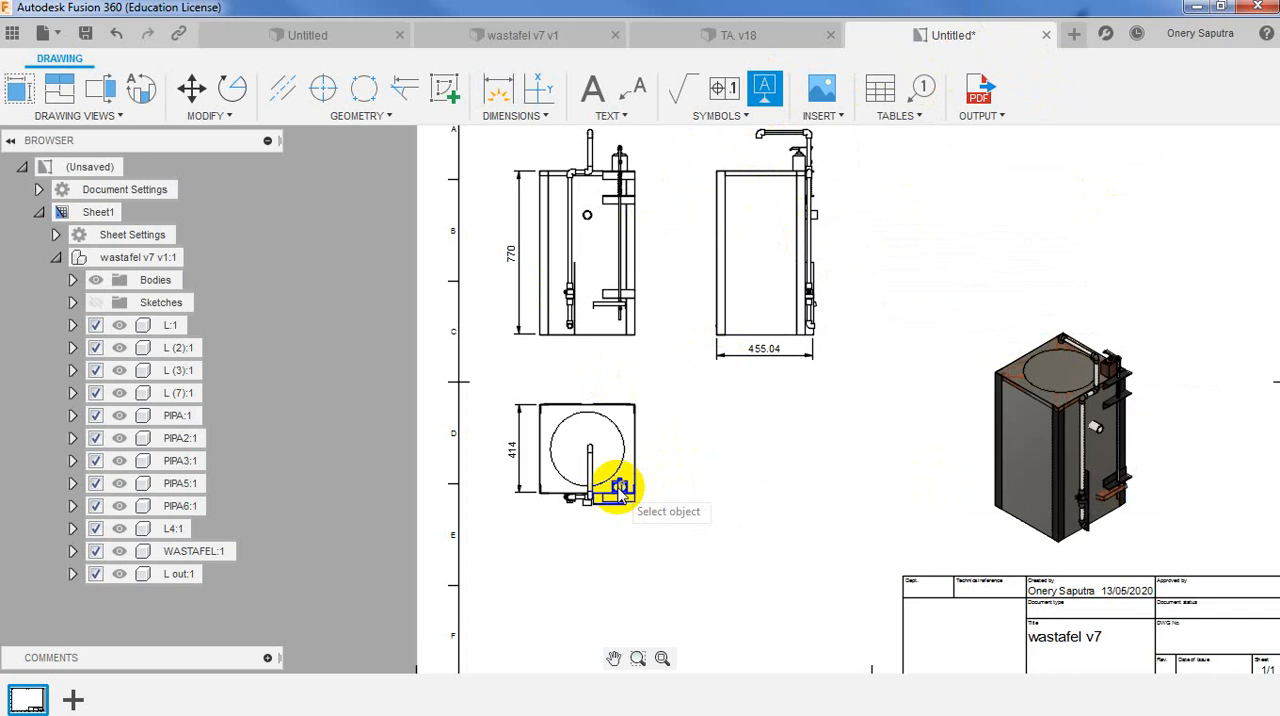
click(616, 490)
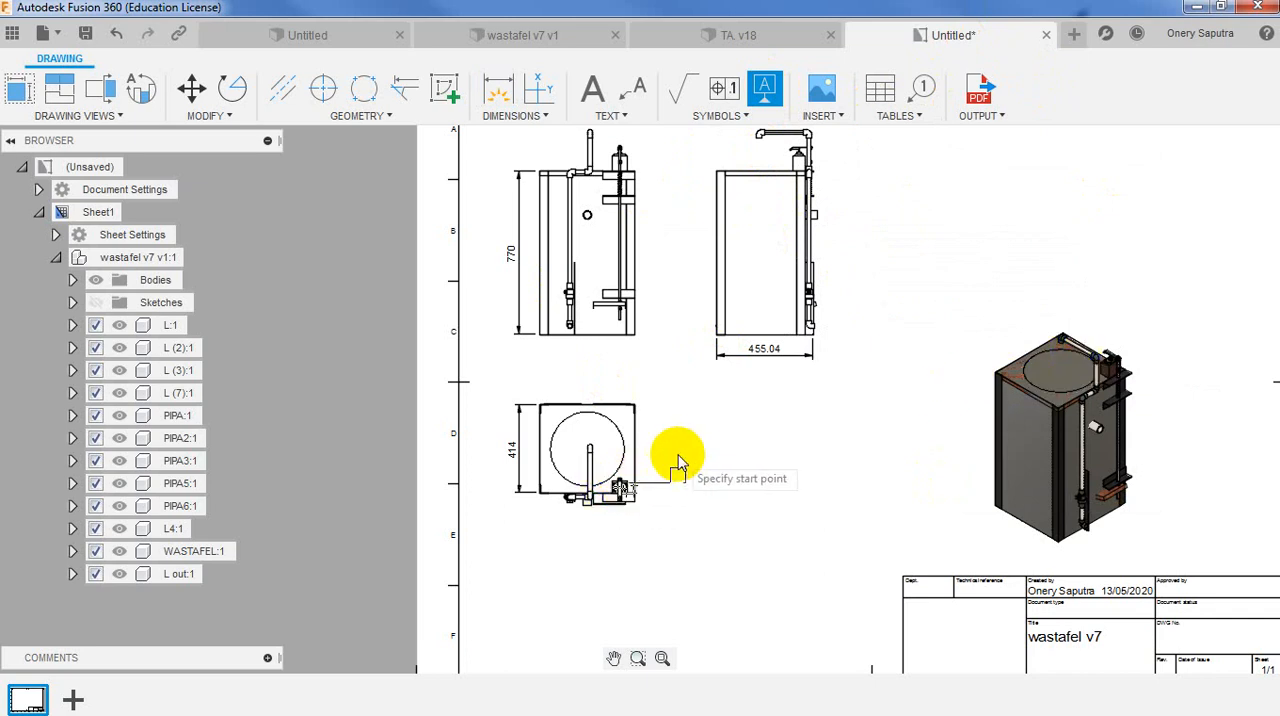
click(680, 456)
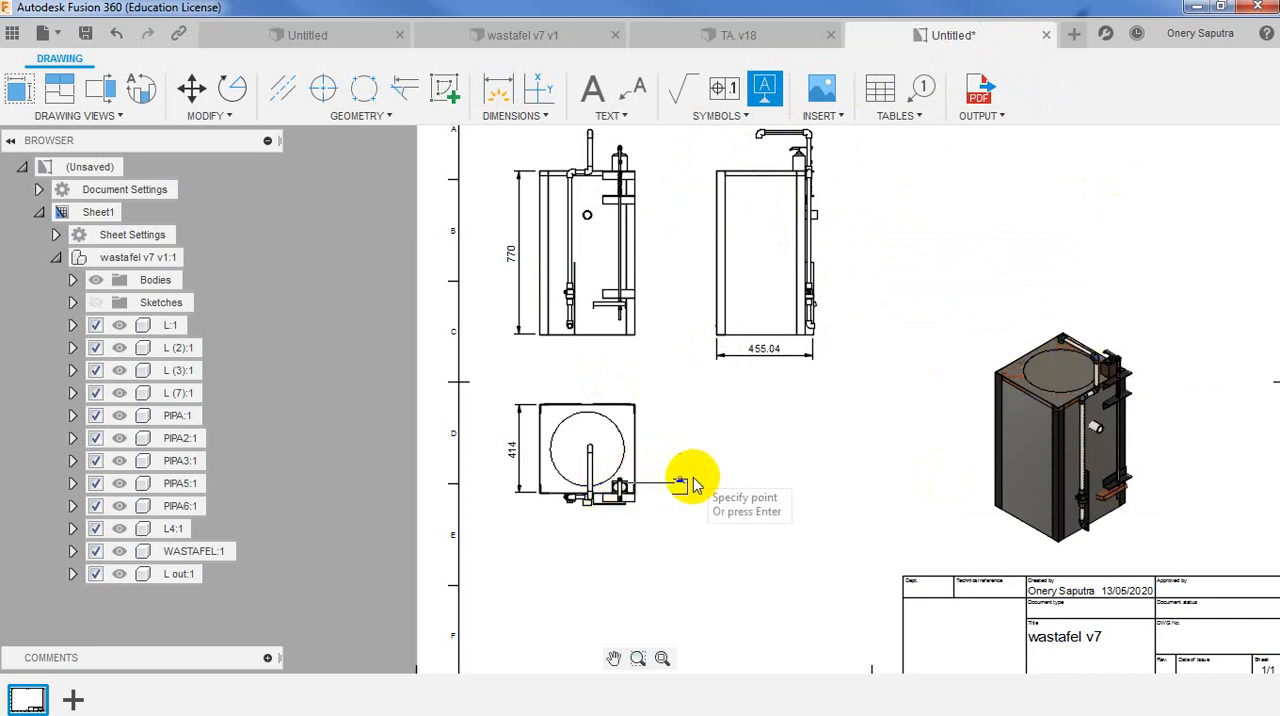
click(705, 459)
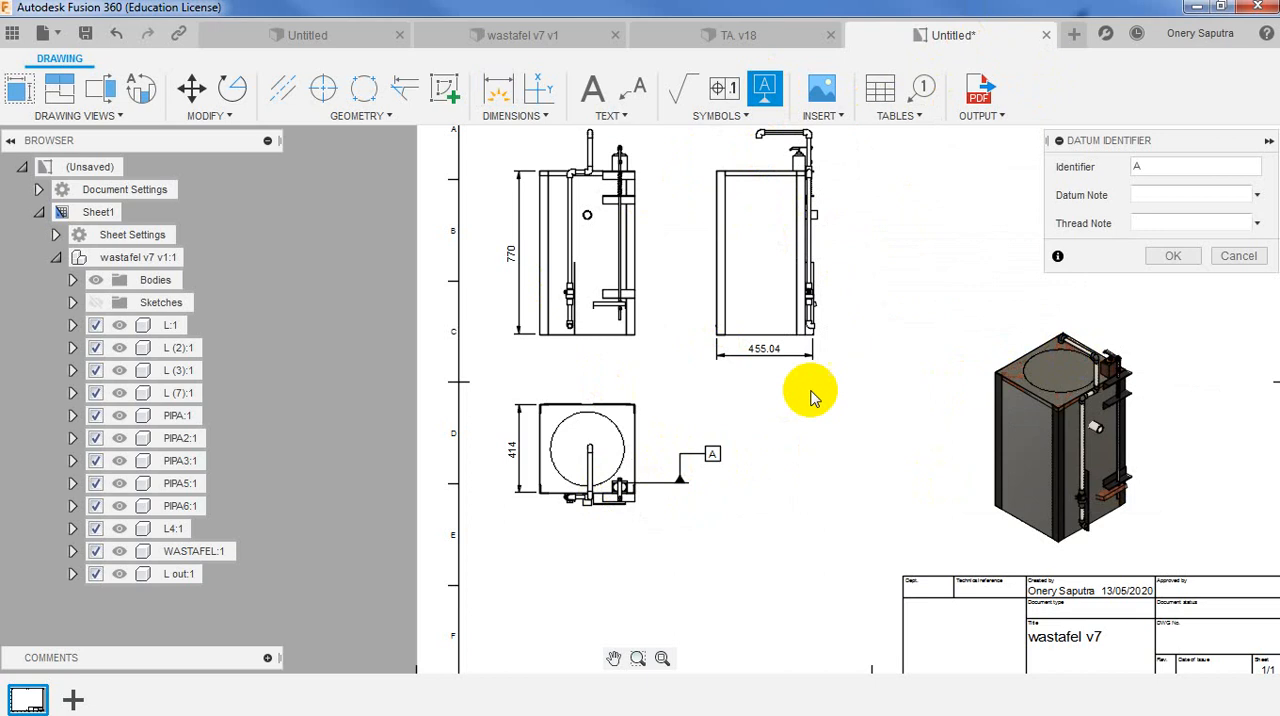
Set the soap holder datum's note to "Tempat Sabun", leaving the thread note empty
click(1170, 190)
click(1170, 200)
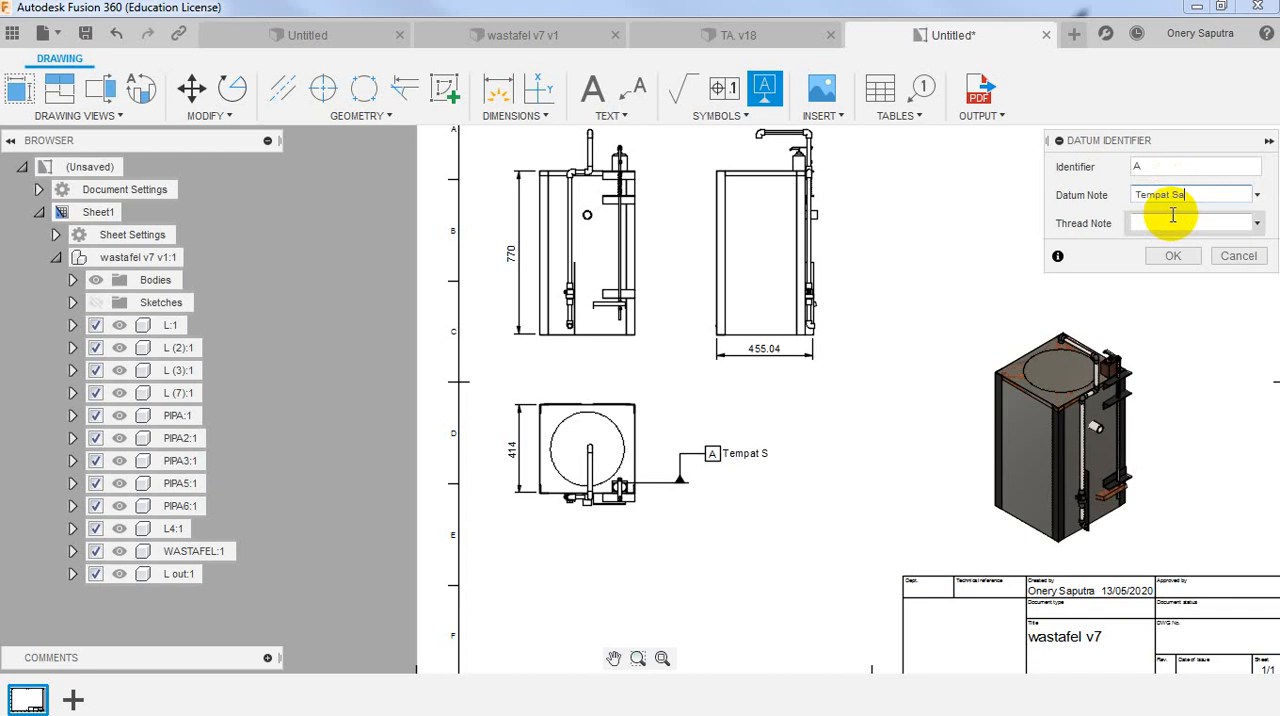
click(1243, 220)
click(1258, 223)
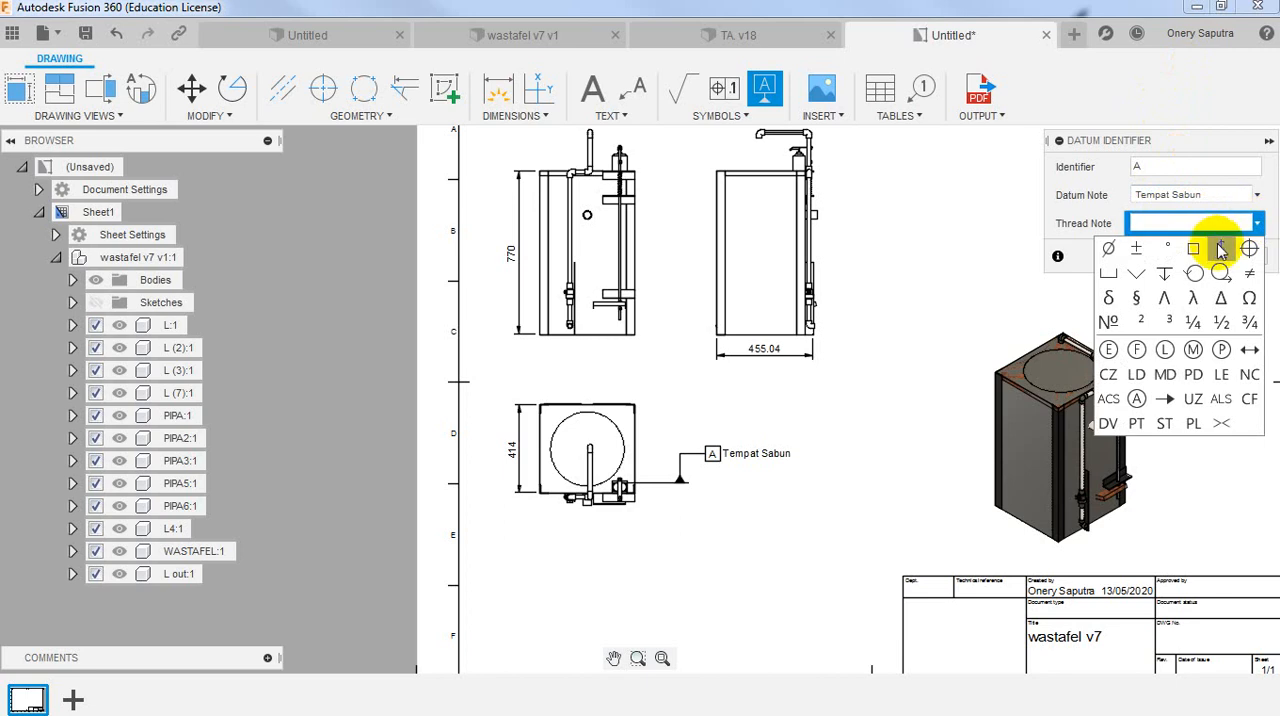
click(1257, 223)
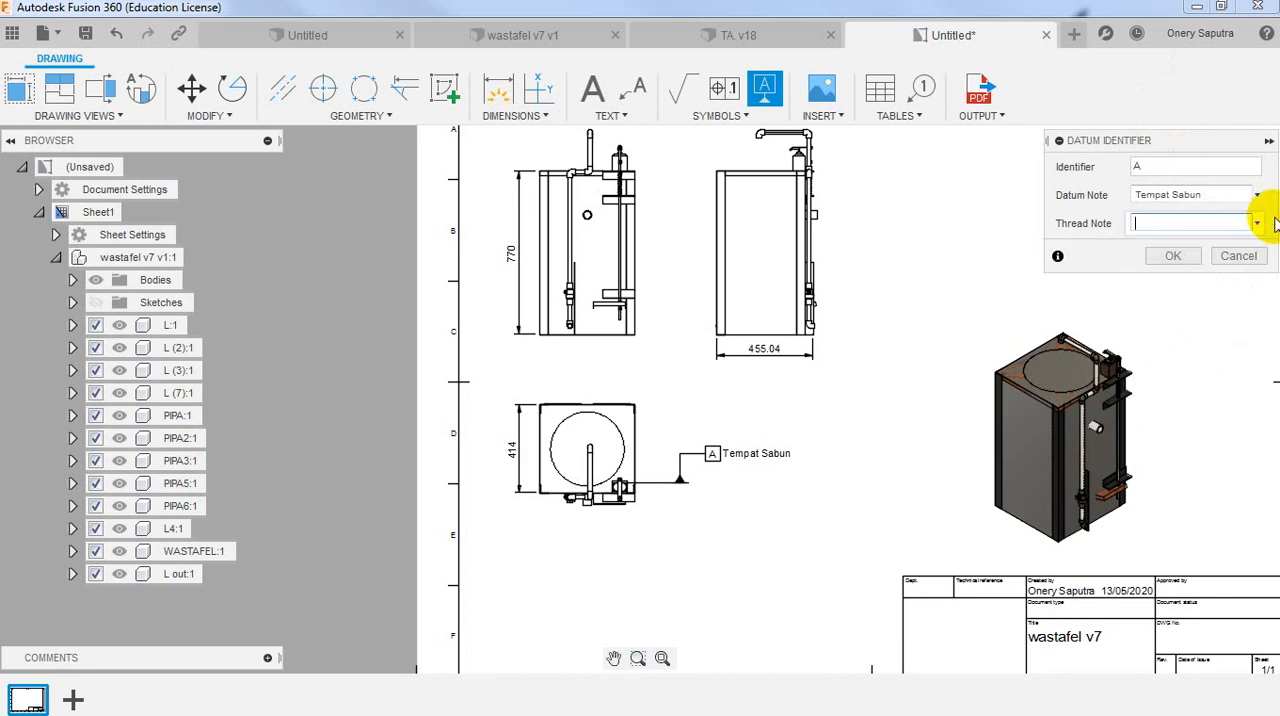
click(1174, 257)
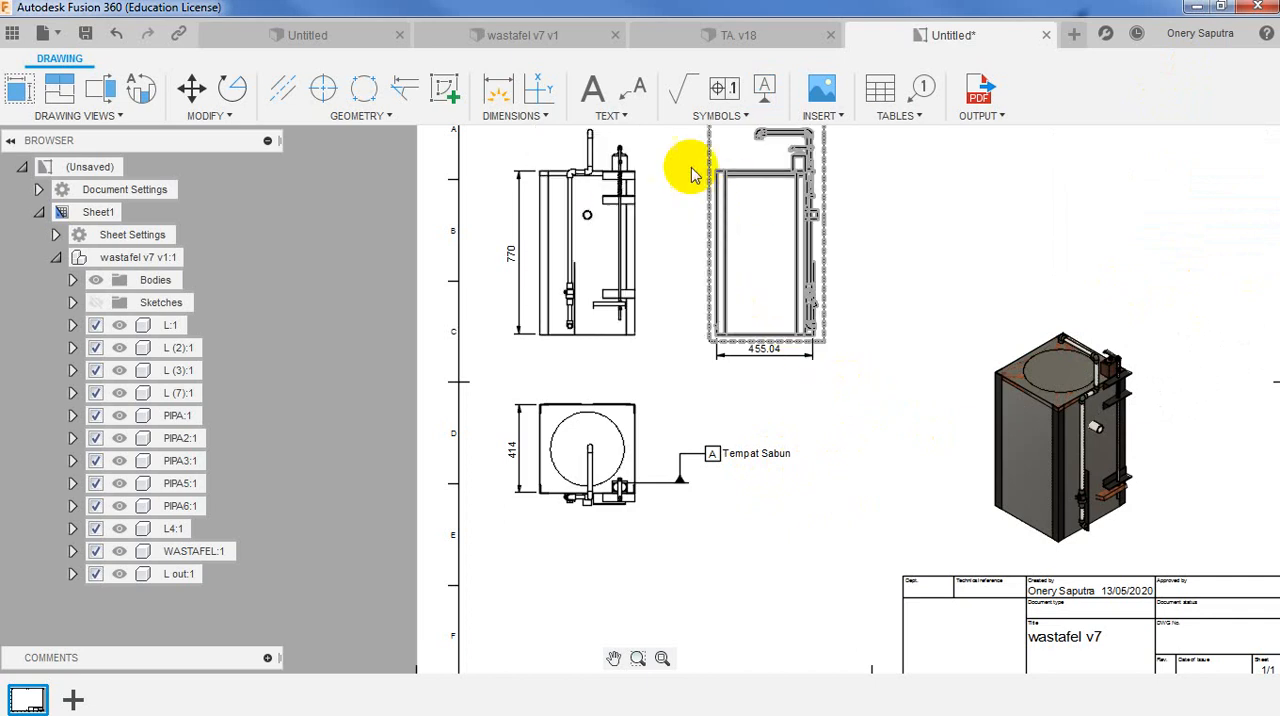
Add datum identifier B to the faucet in the side view with the datum note "Kran Air"
click(764, 89)
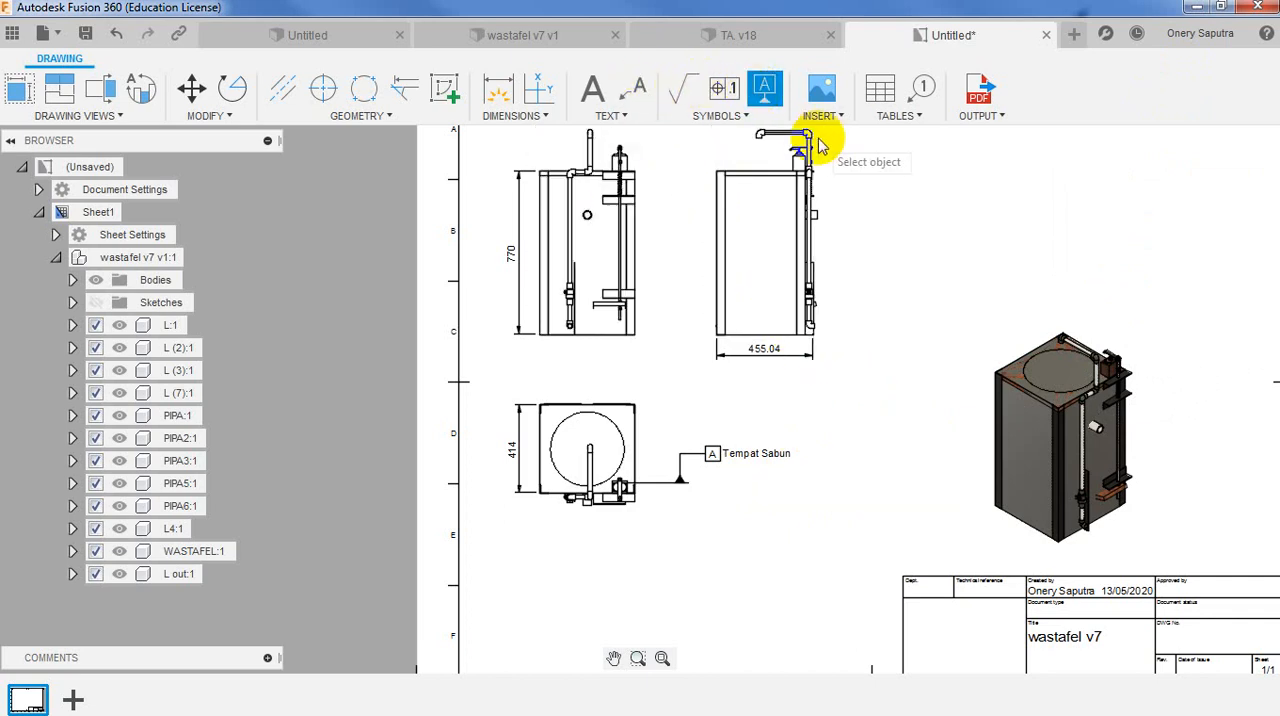
click(910, 192)
double_click(1166, 170)
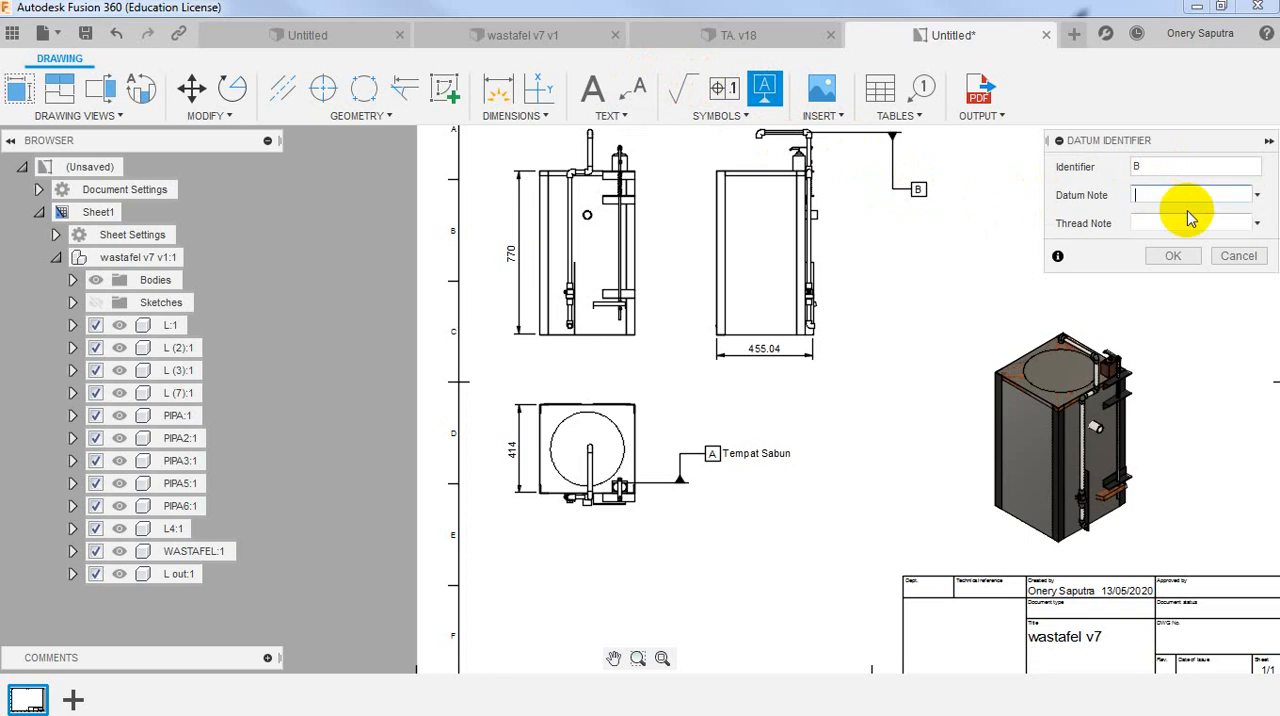
text(Kran Air)
click(1171, 256)
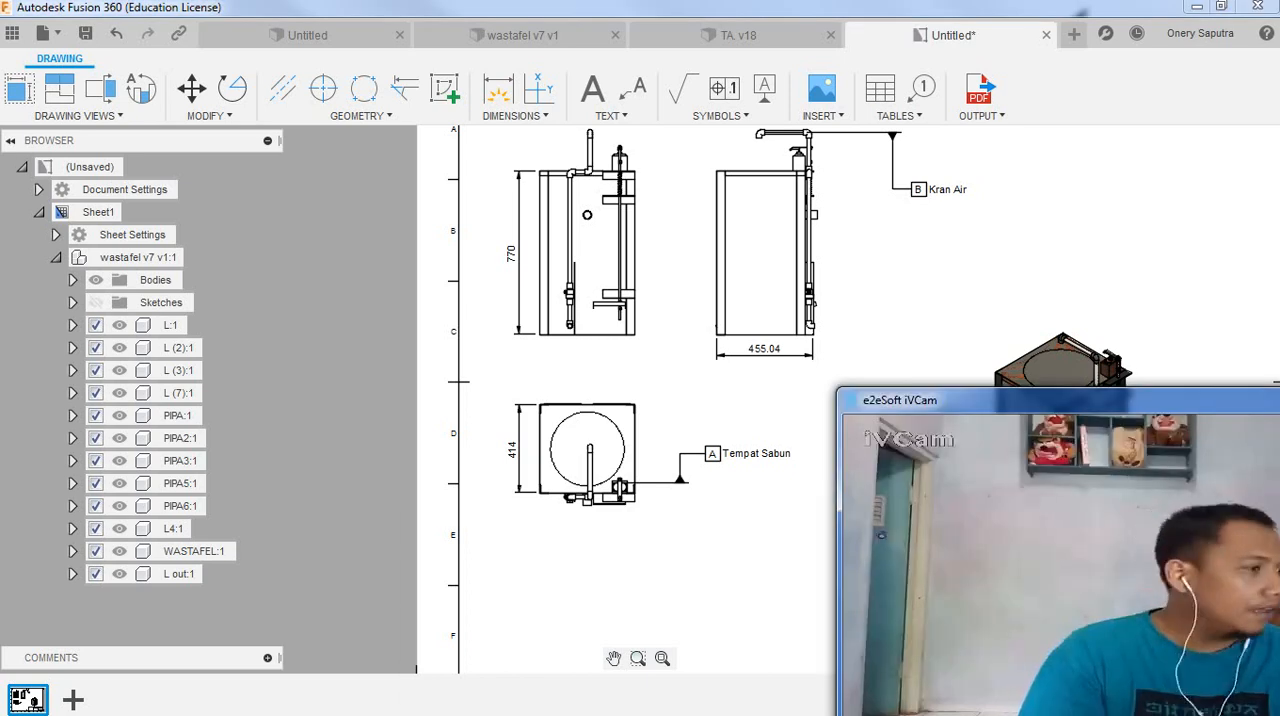
drag(1089, 412, 1082, 462)
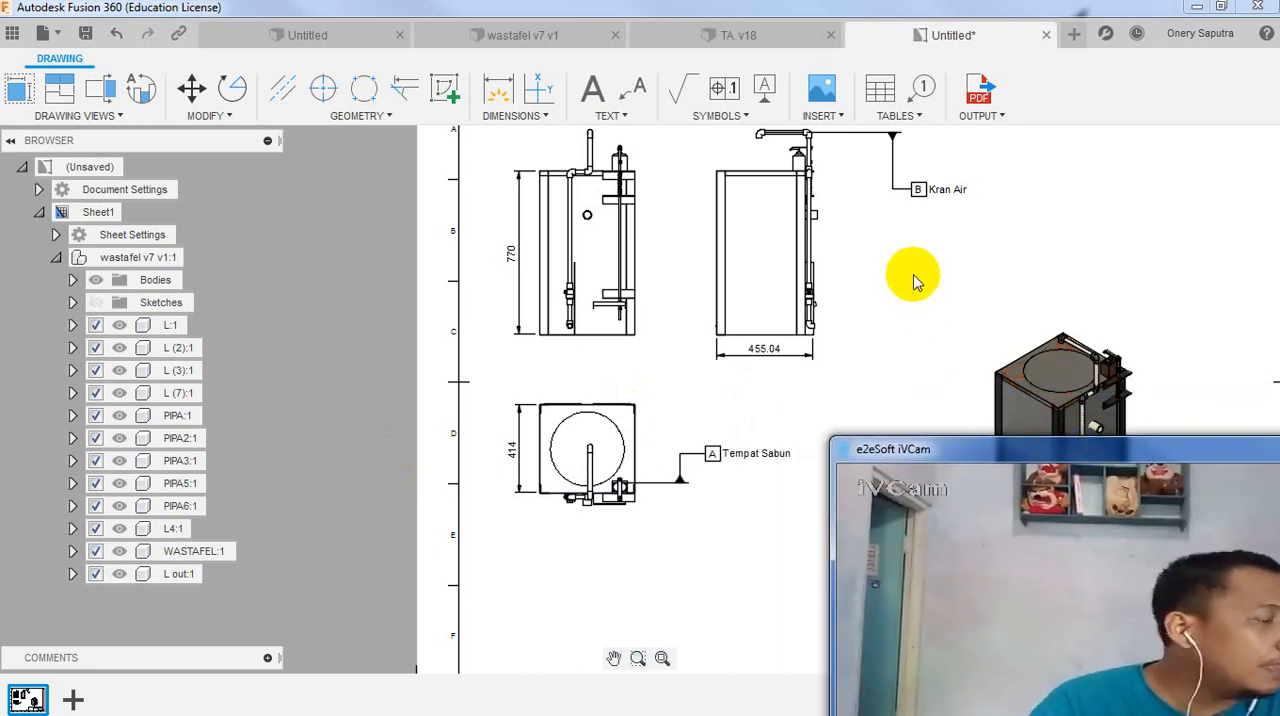
click(1000, 293)
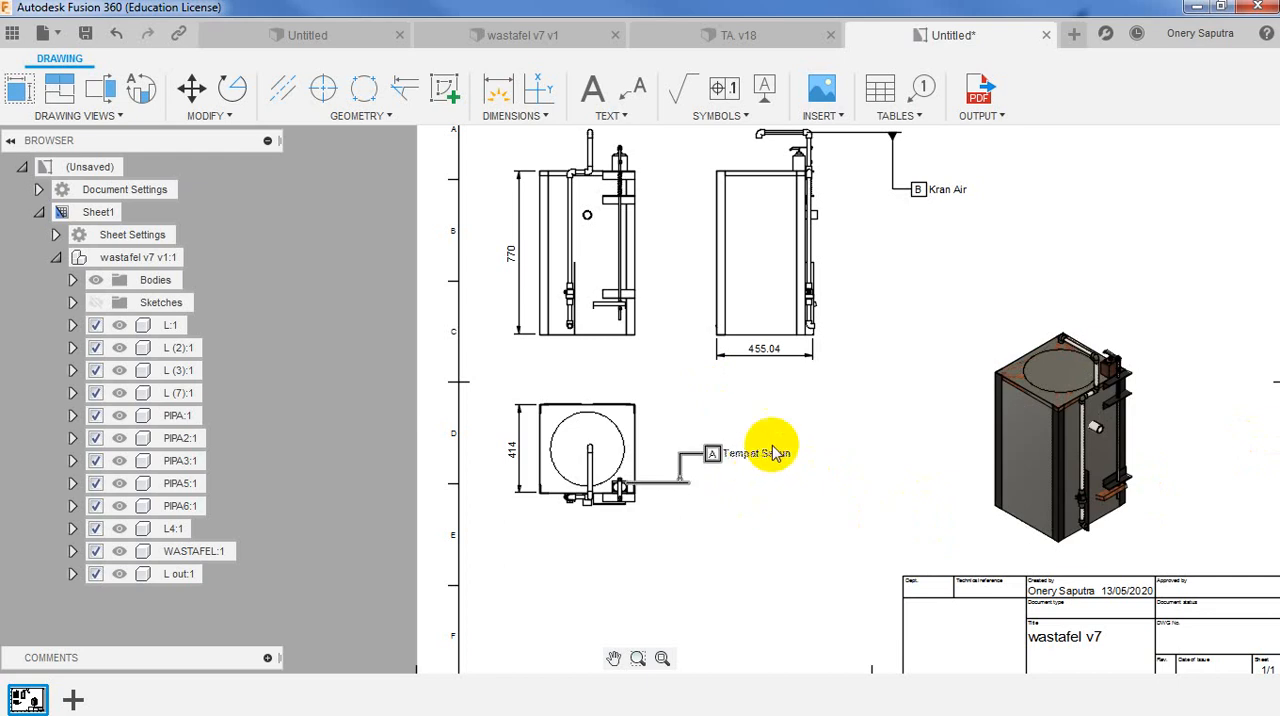
Delete the shaded isometric view from the sheet
click(1053, 398)
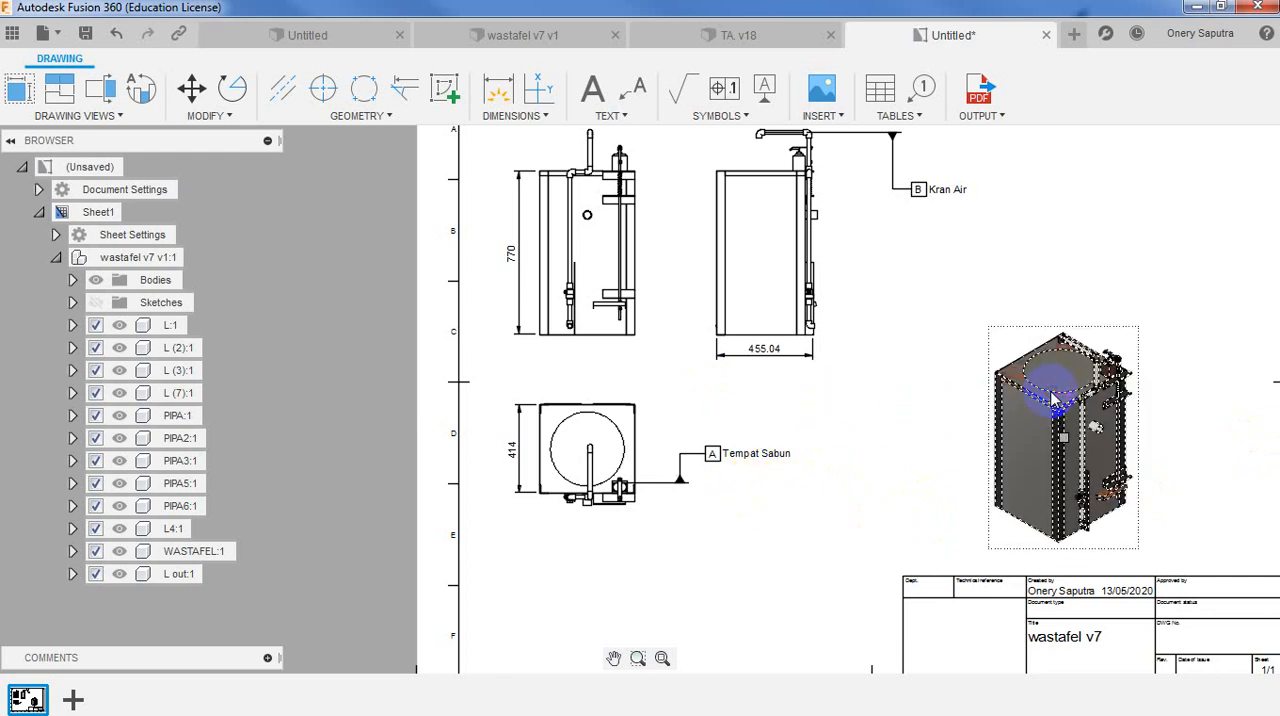
right_click(1053, 398)
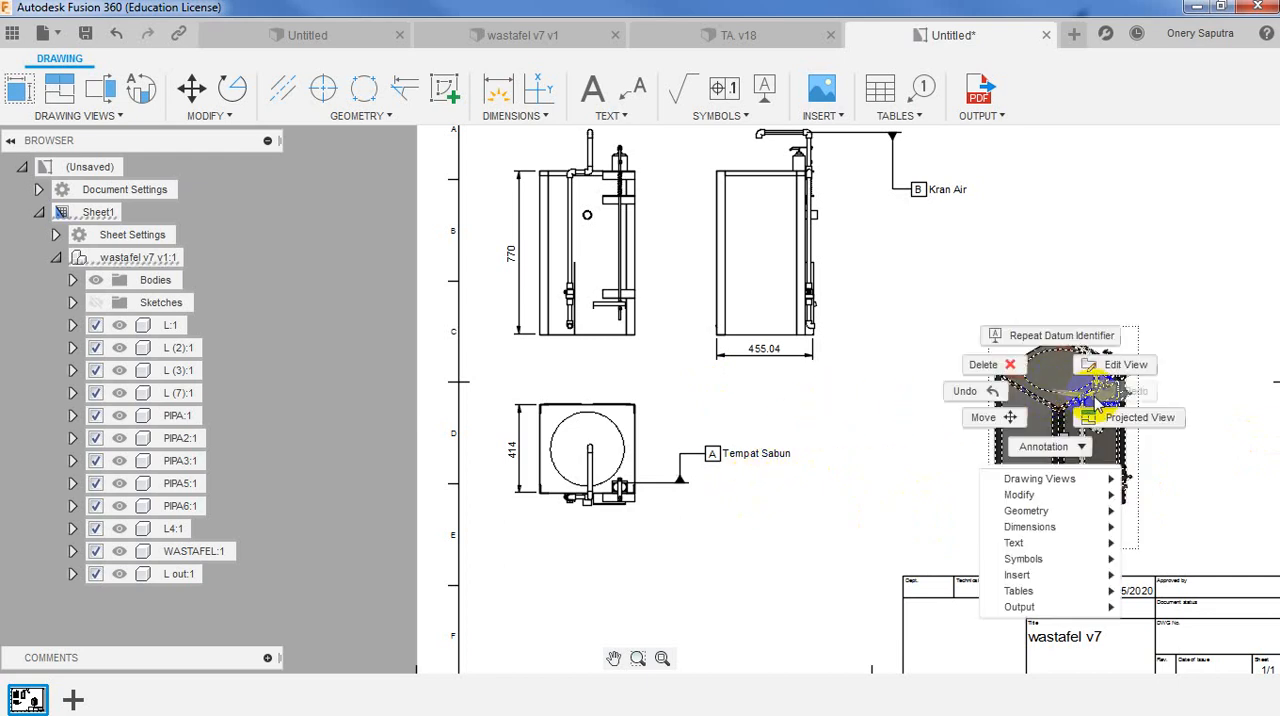
click(1046, 418)
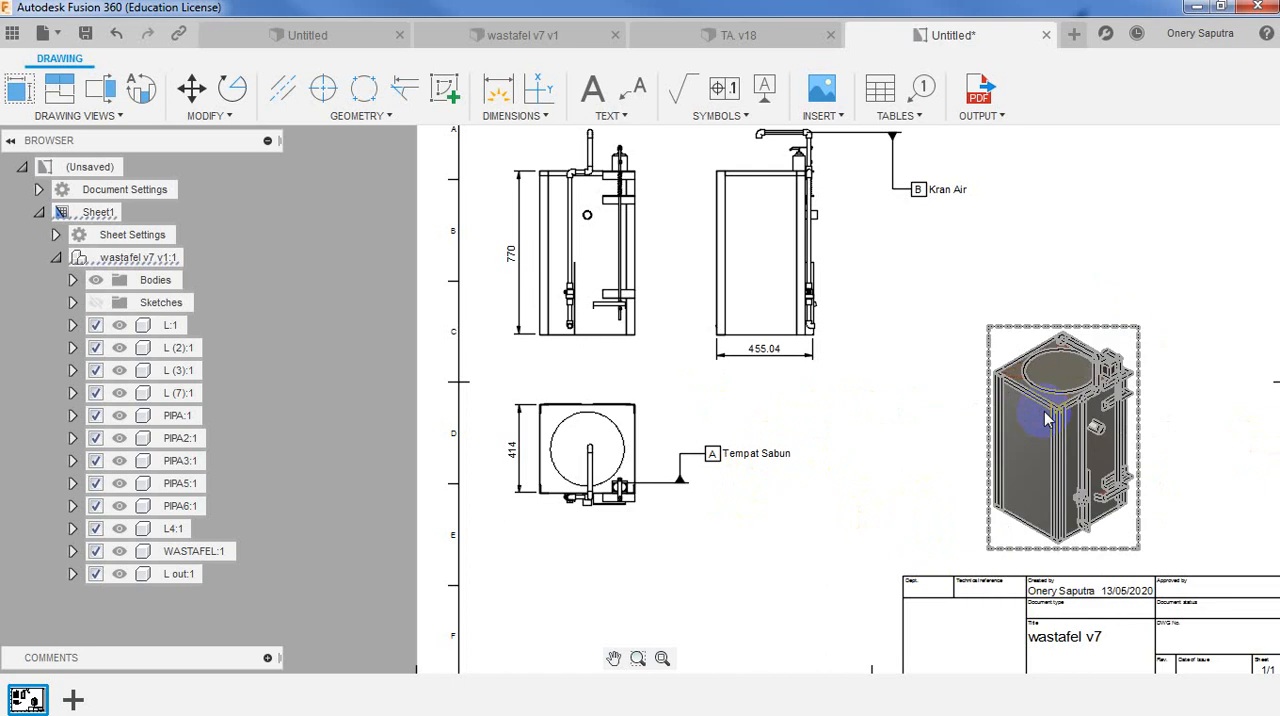
right_click(1052, 410)
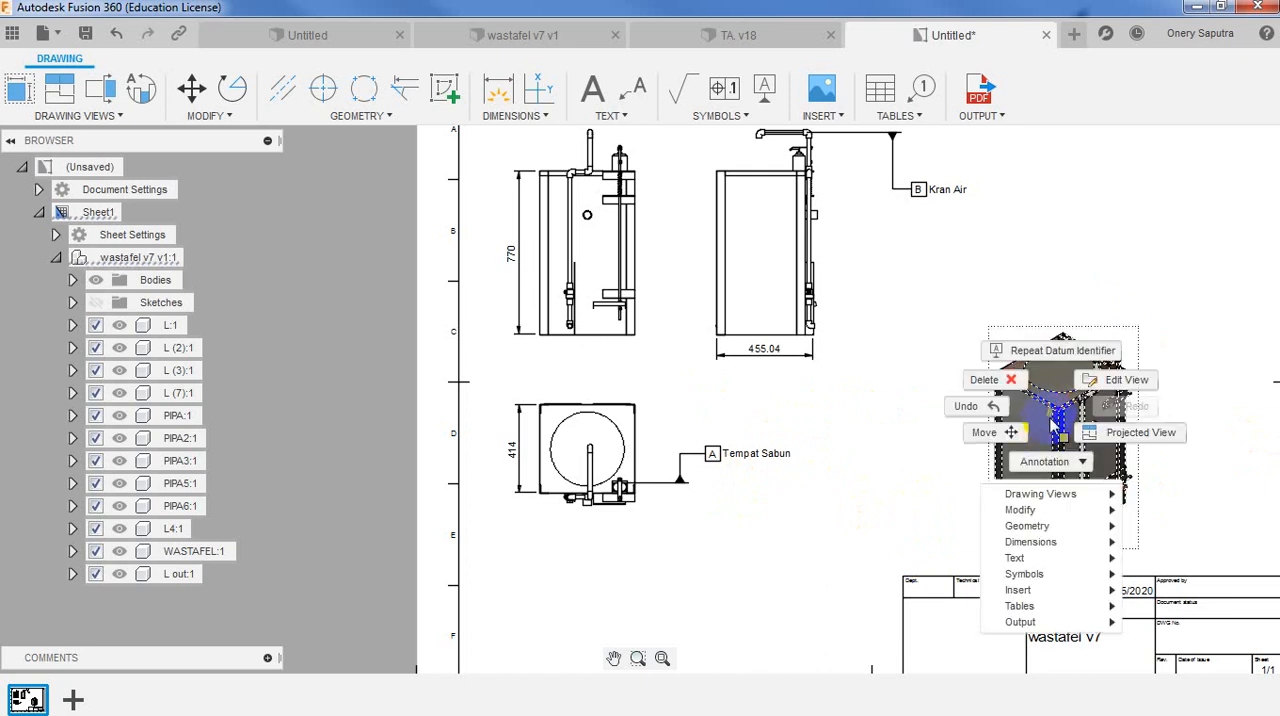
click(984, 381)
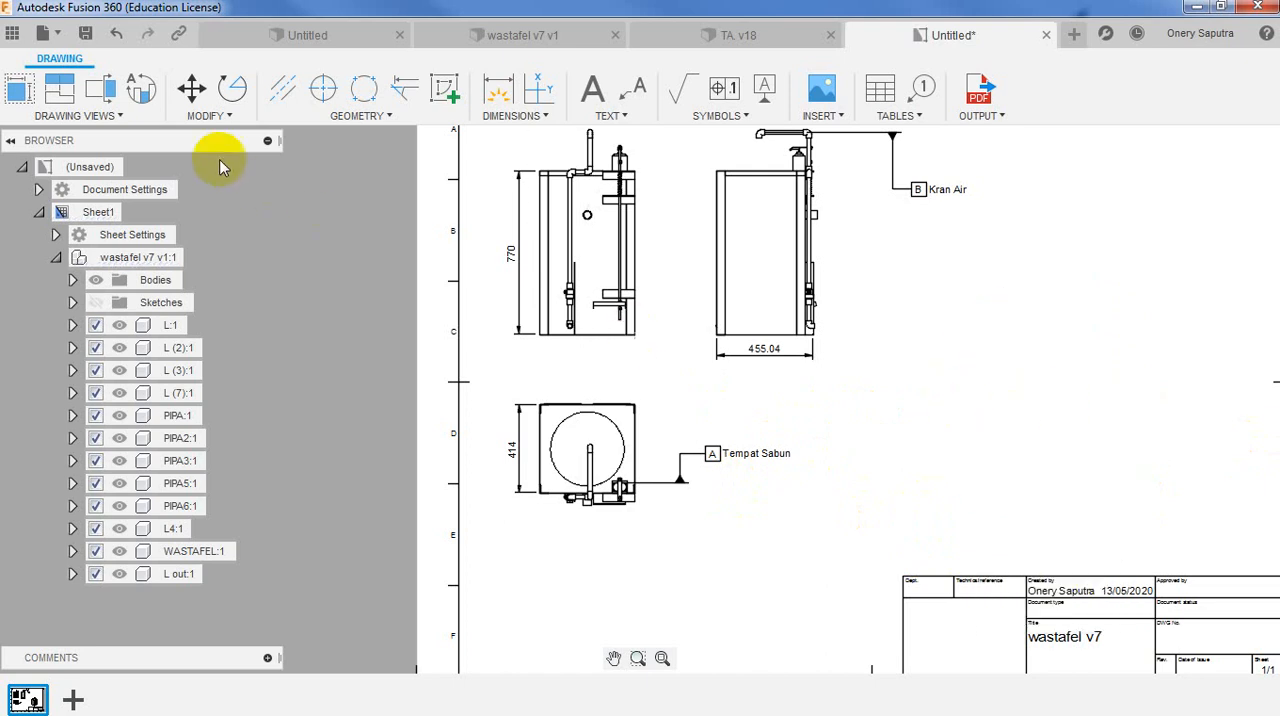
Create an isometric projected view from the front view and place it just above the title block
click(47, 92)
click(571, 257)
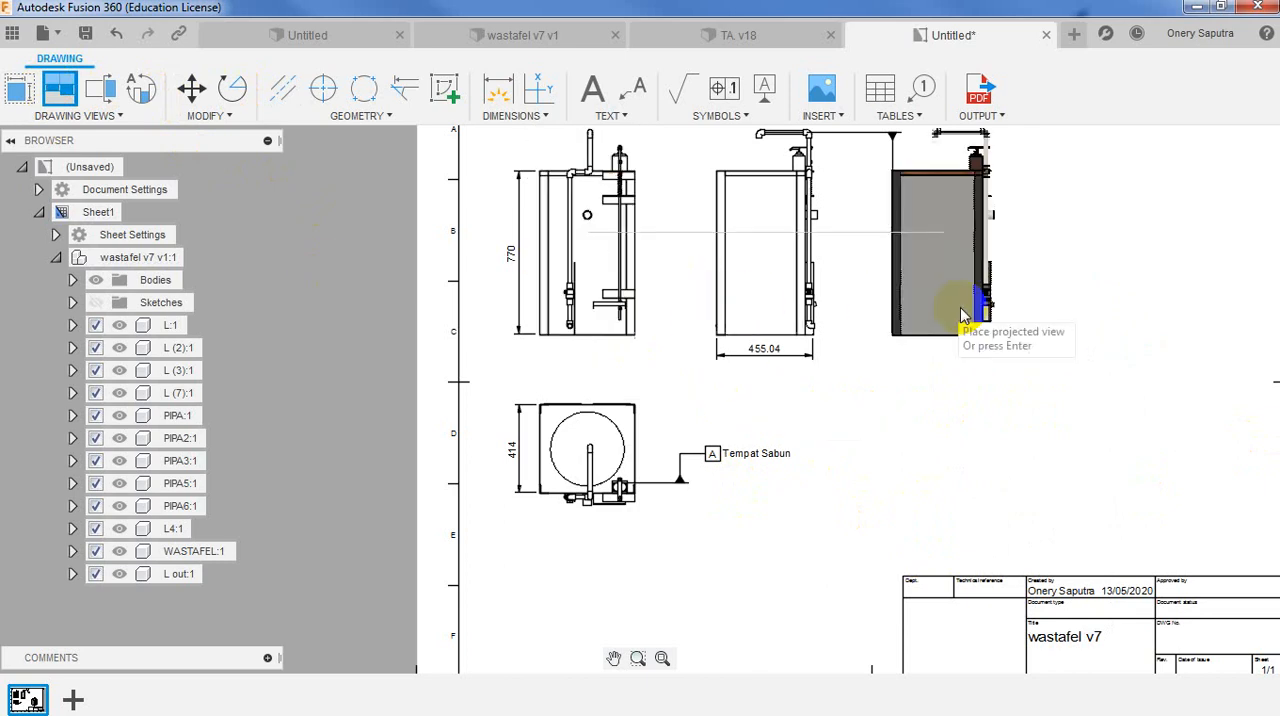
scroll(985, 358, up, 1)
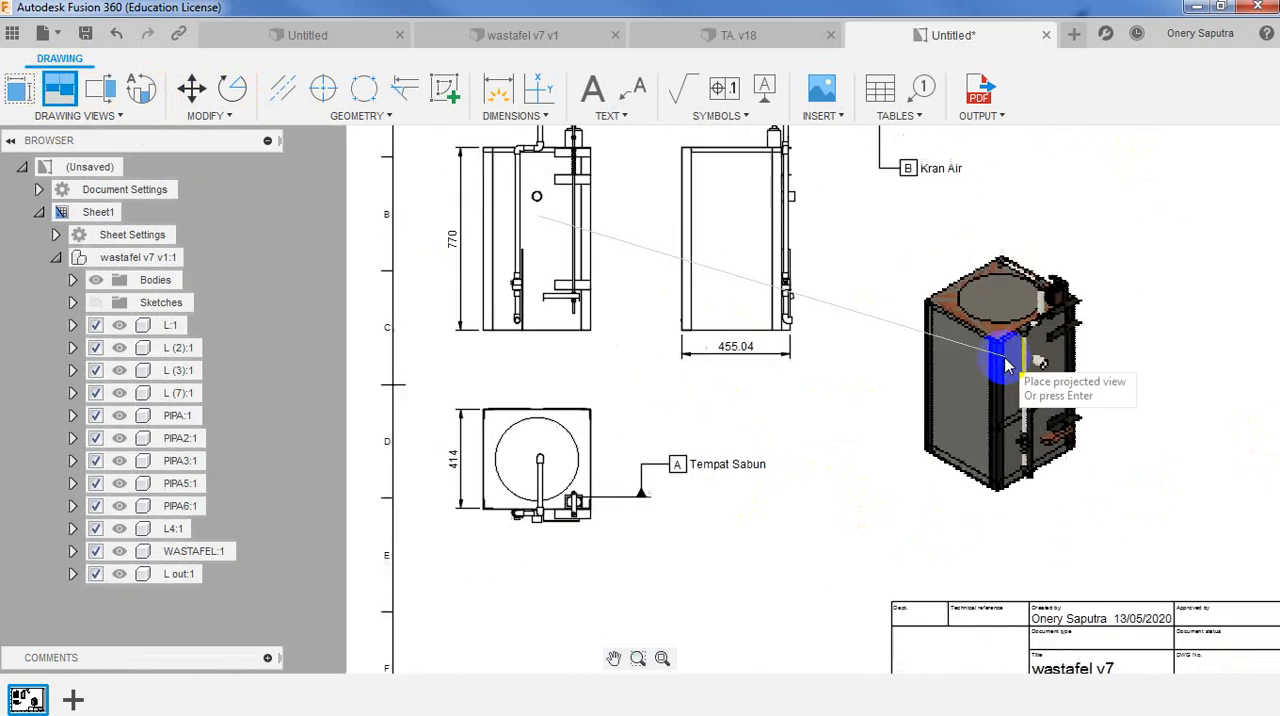
scroll(1007, 366, down, 2)
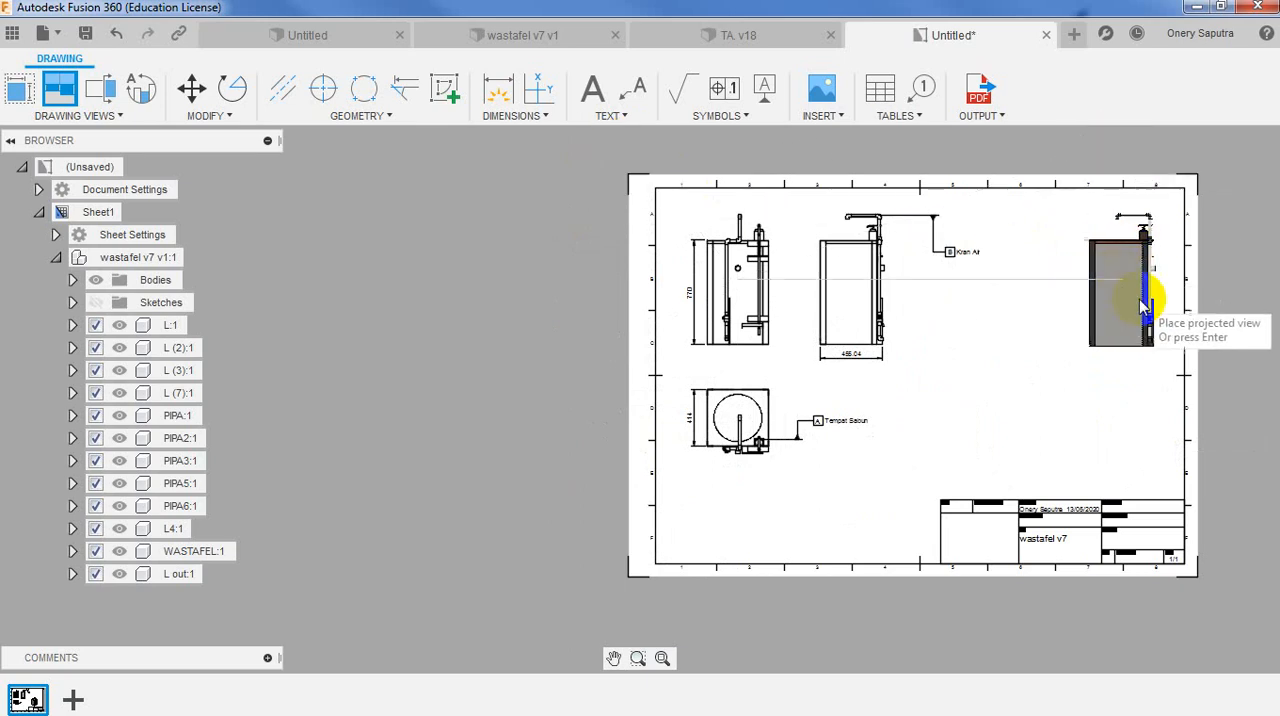
click(1075, 429)
key(Return)
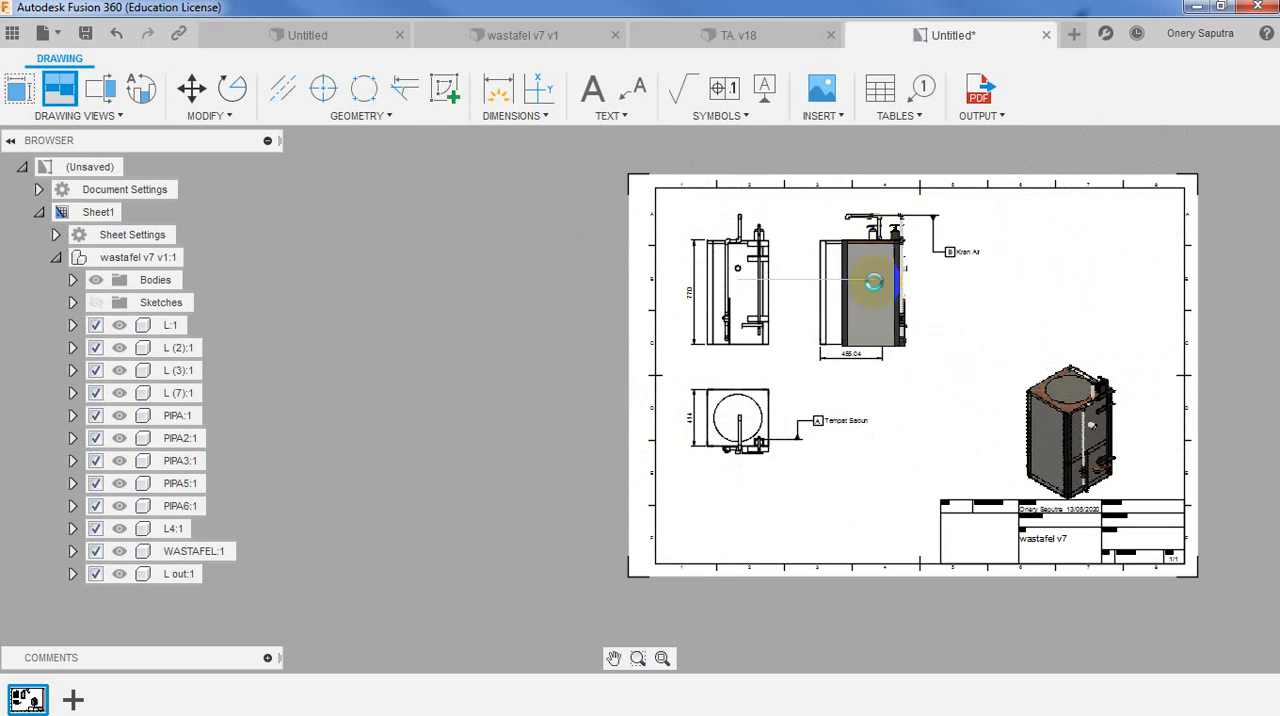
scroll(1075, 478, up, 6)
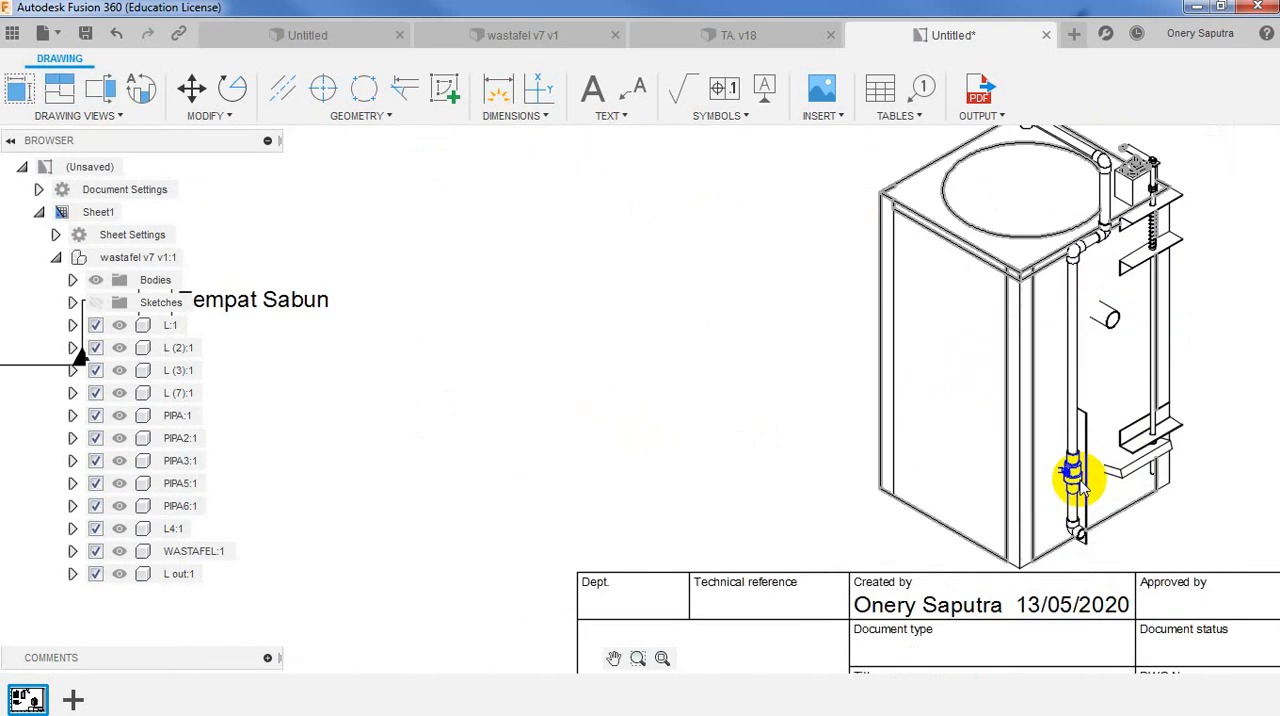
scroll(946, 440, down, 6)
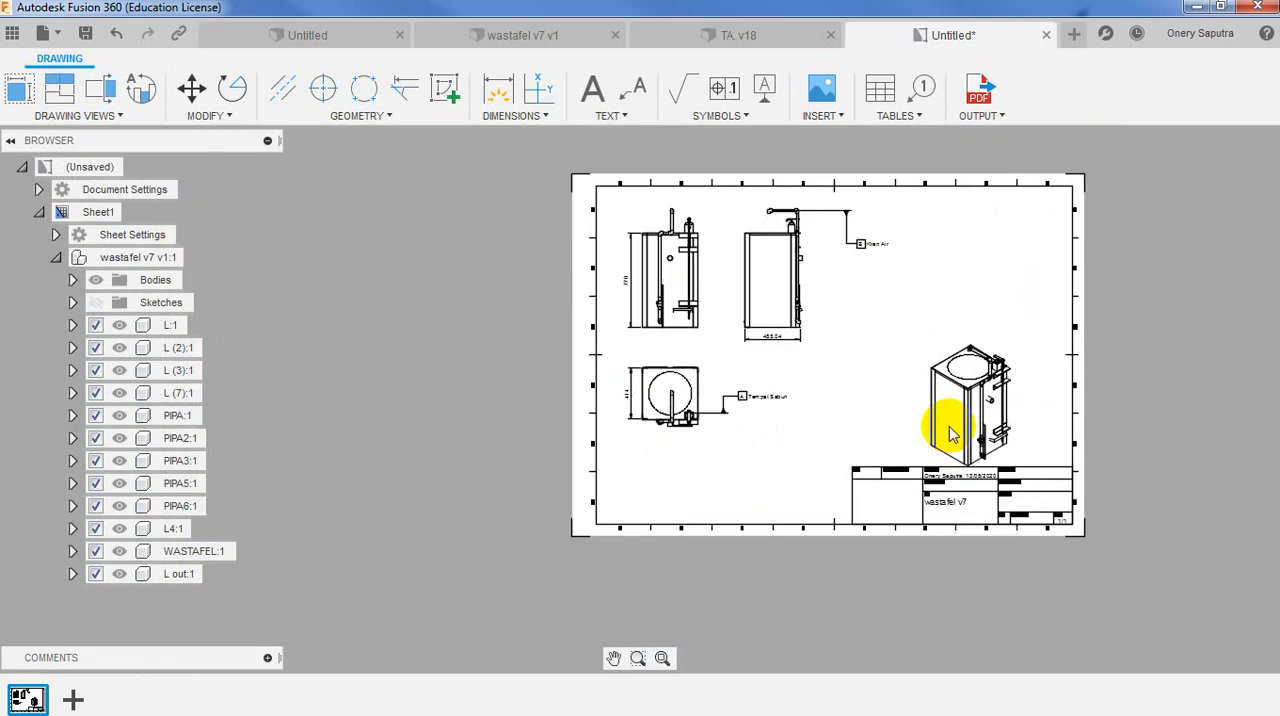
Insert a parts list table for the isometric view in the open area above that view
scroll(826, 277, up, 1)
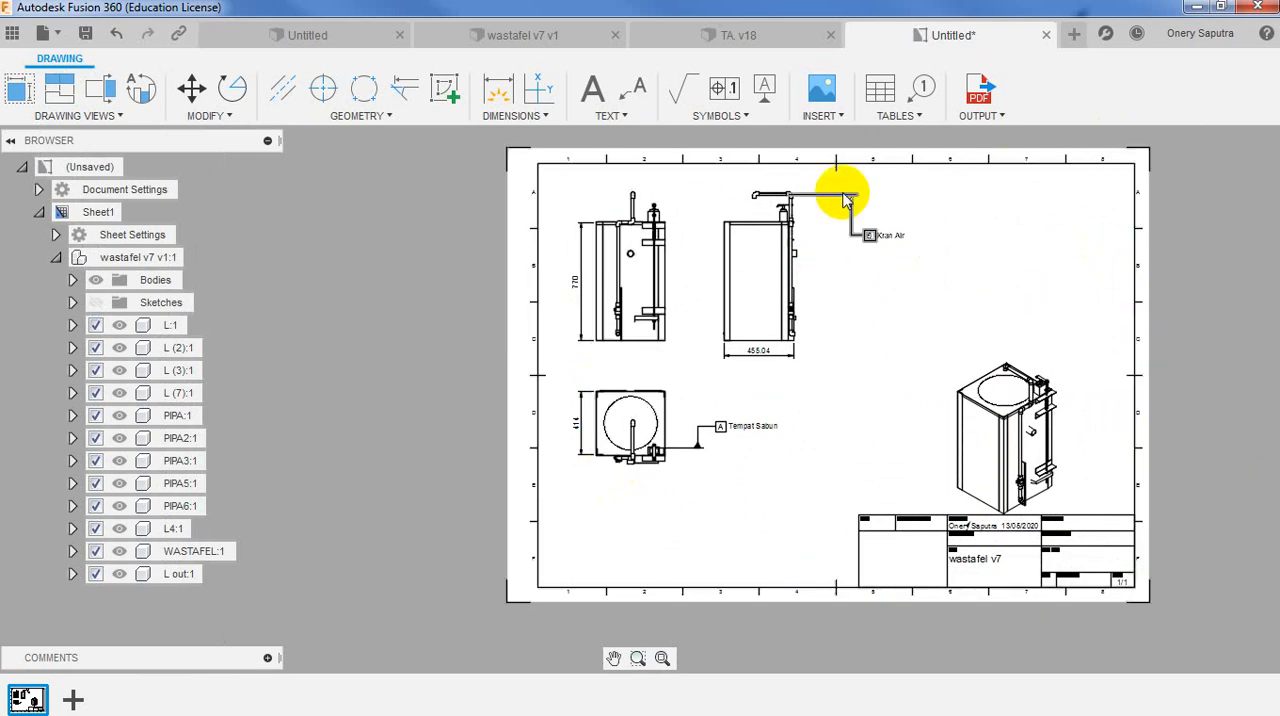
click(877, 100)
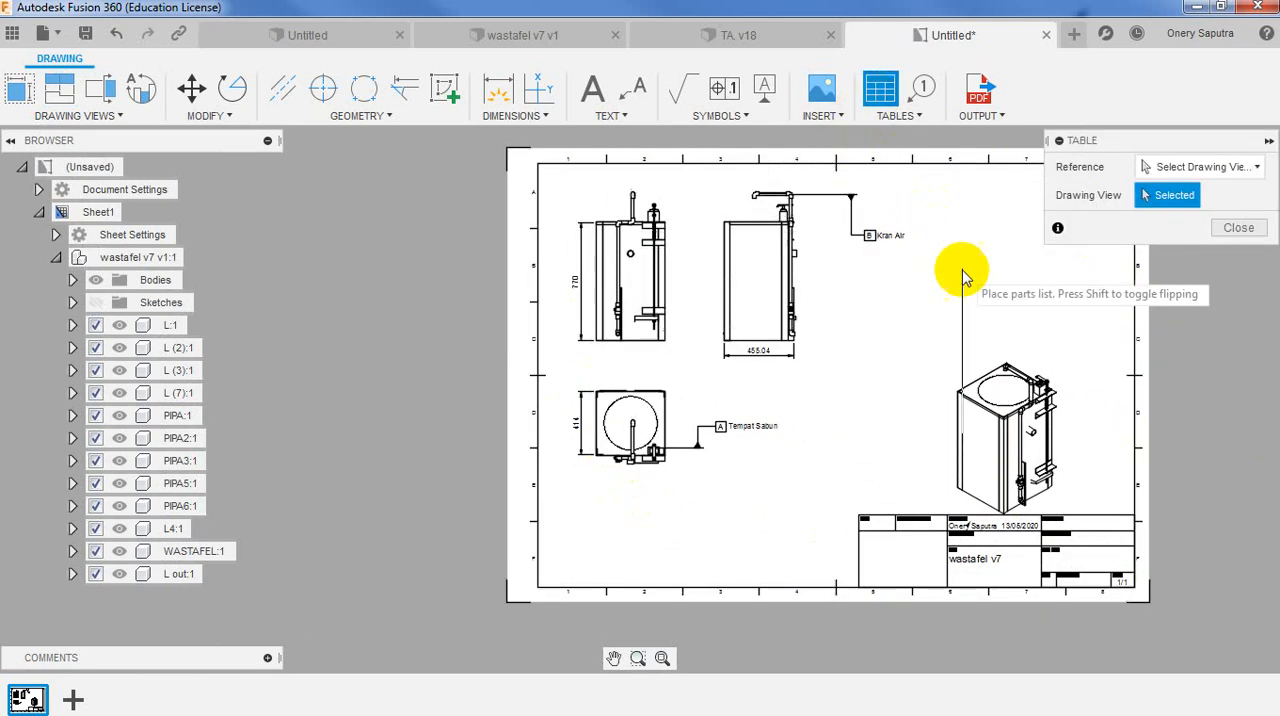
click(1052, 258)
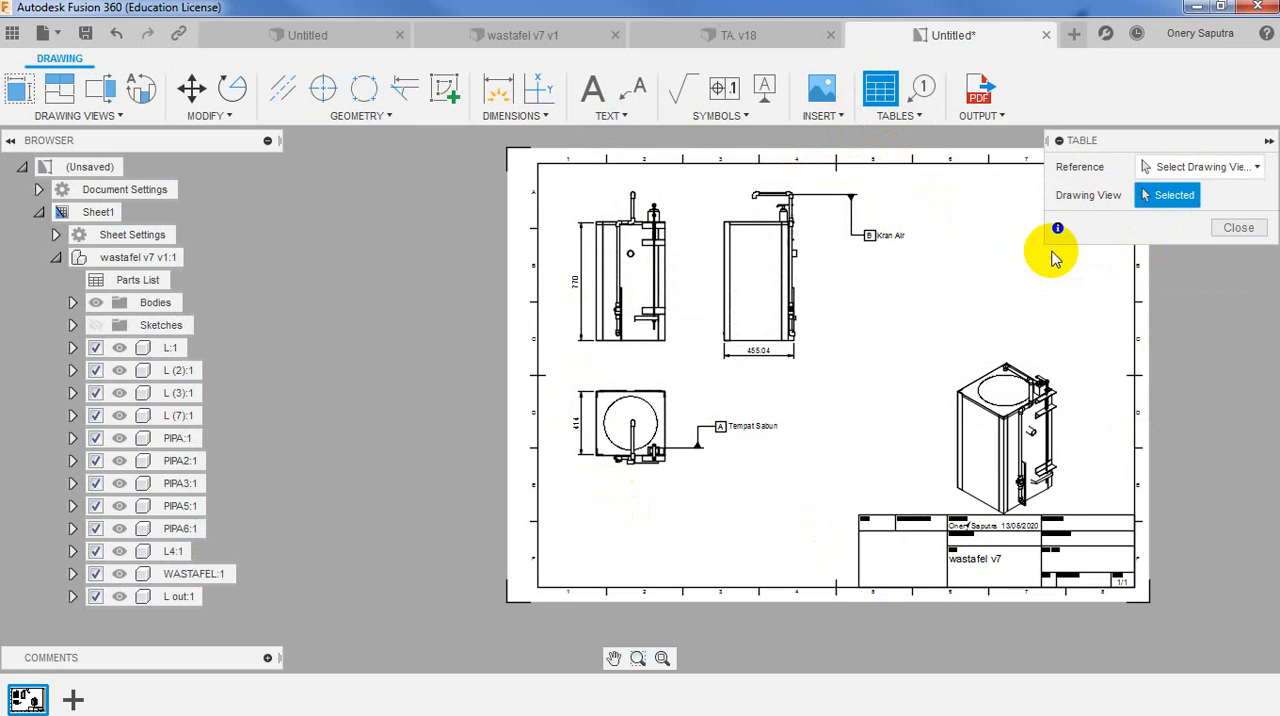
Try to split the parts list into two side-by-side sections at the row for PIPA3
click(955, 262)
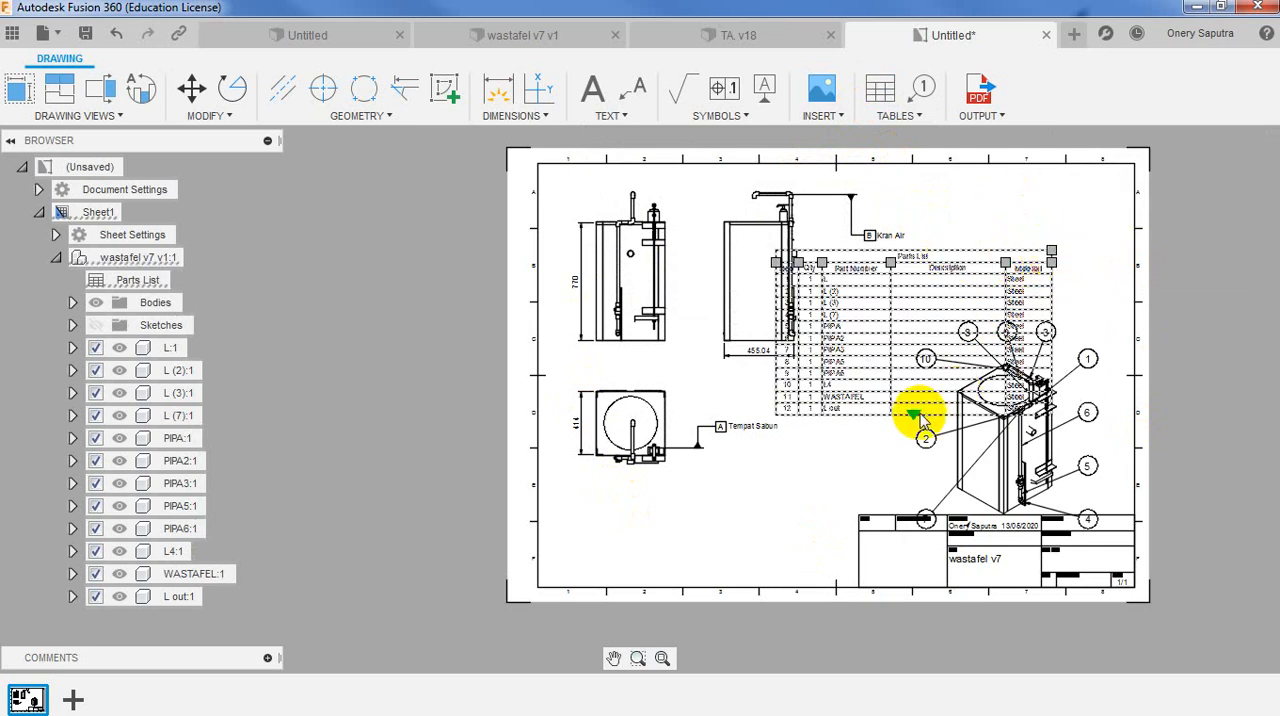
click(912, 415)
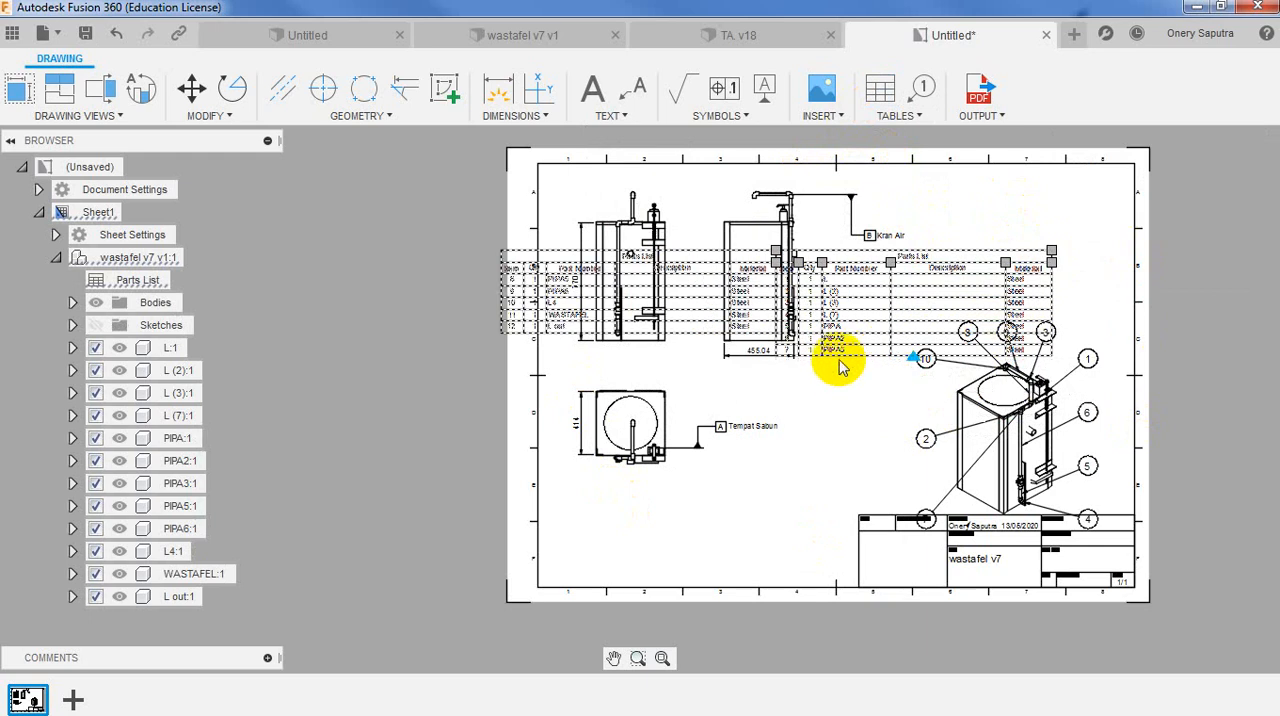
click(839, 366)
right_click(837, 362)
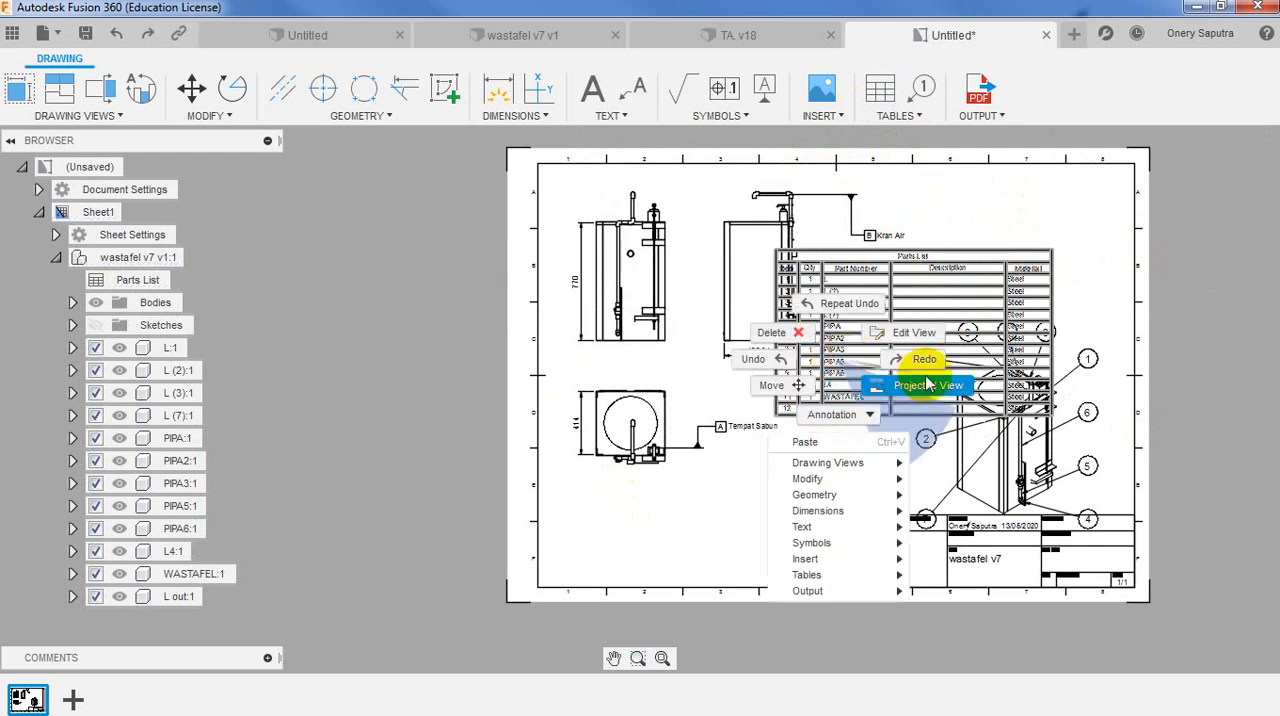
click(773, 383)
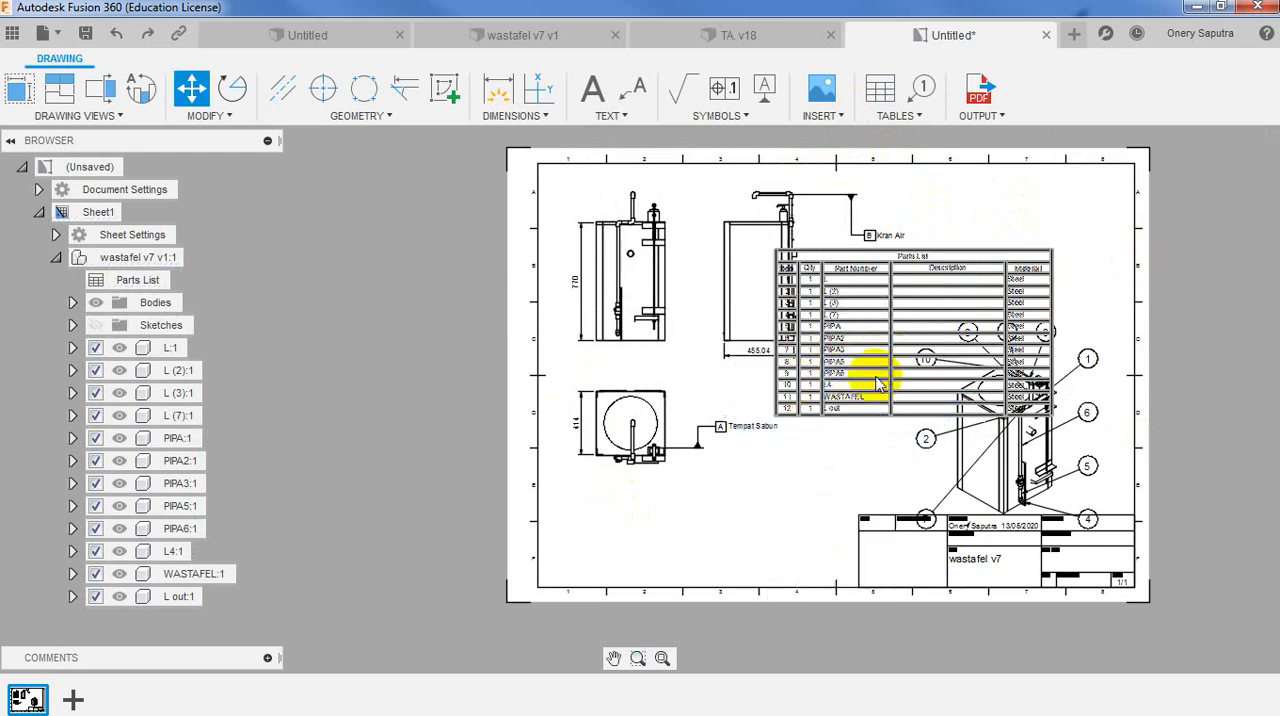
click(945, 320)
mouse_move(1171, 136)
mouse_down()
mouse_move(743, 240)
mouse_move(386, 212)
mouse_up()
right_click(895, 293)
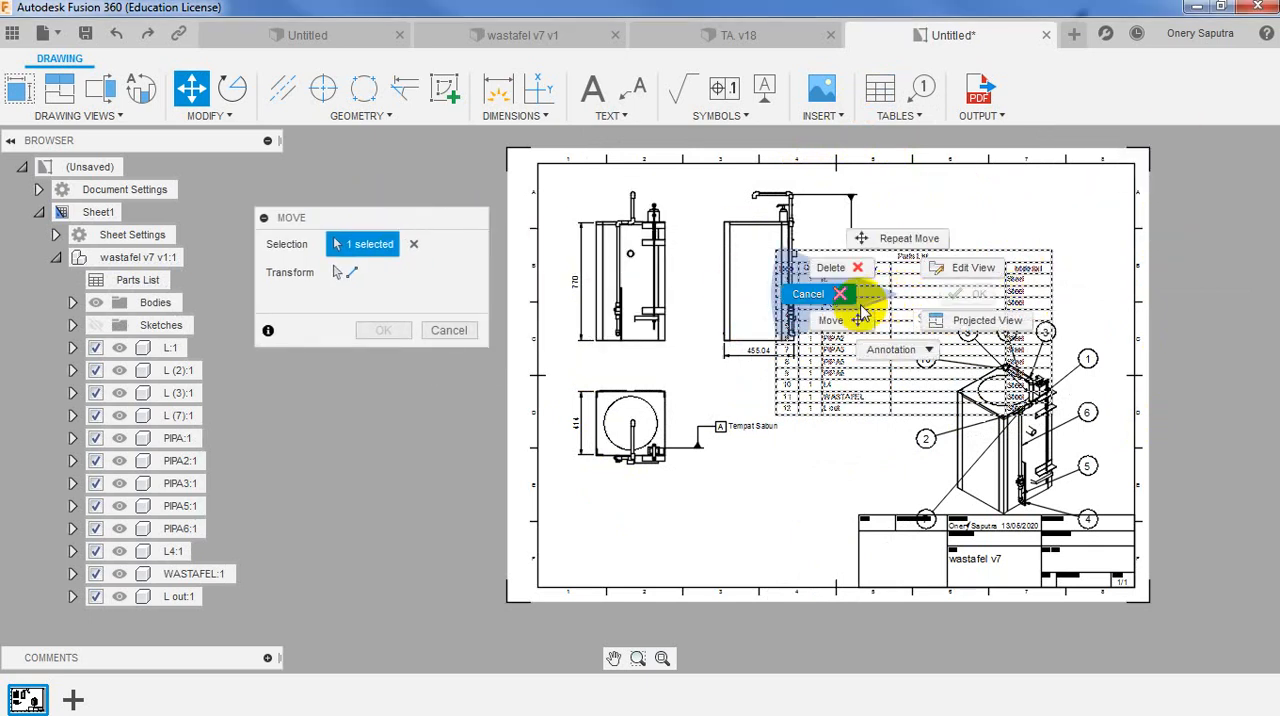
click(859, 321)
click(910, 303)
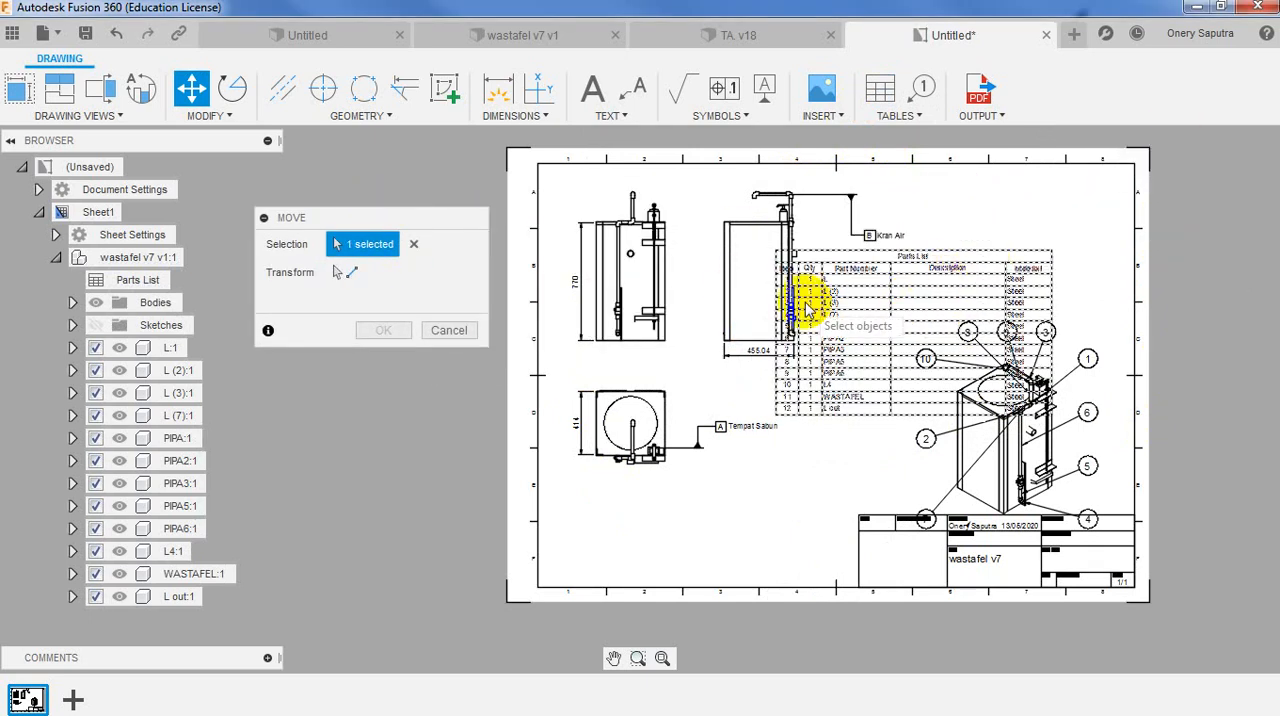
click(410, 331)
click(482, 333)
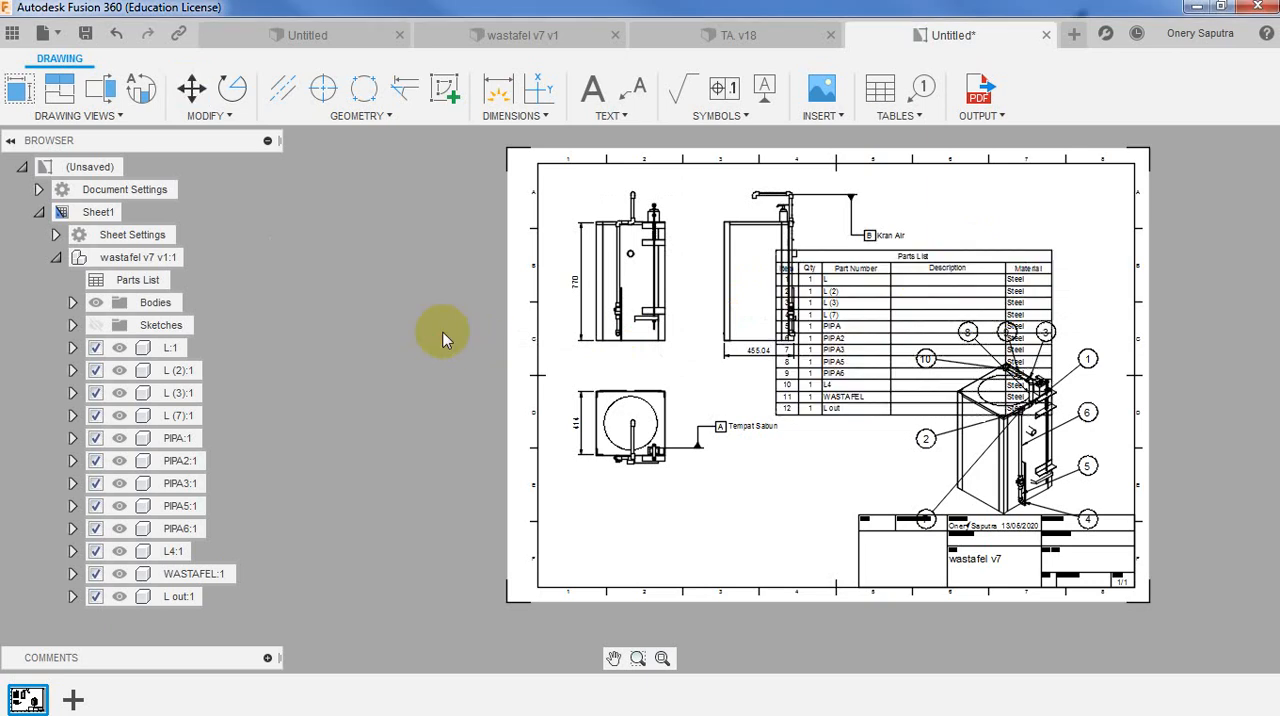
right_click(930, 330)
click(926, 329)
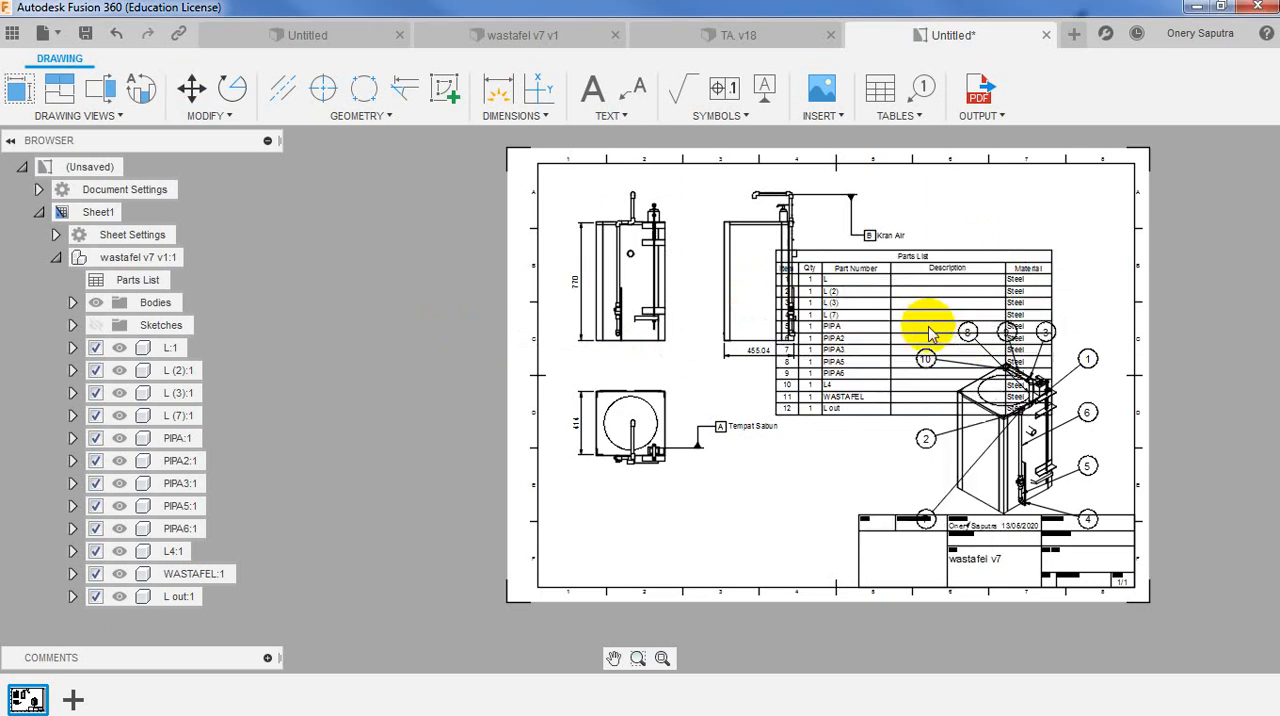
right_click(927, 334)
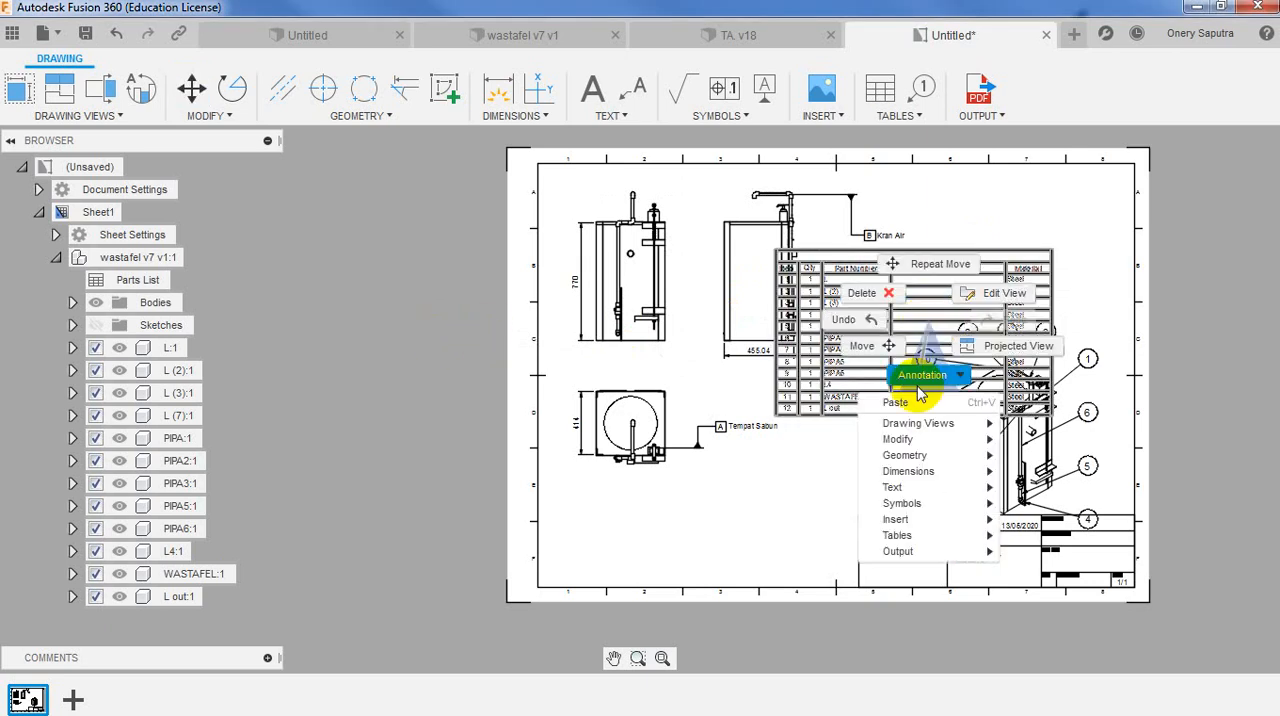
click(862, 345)
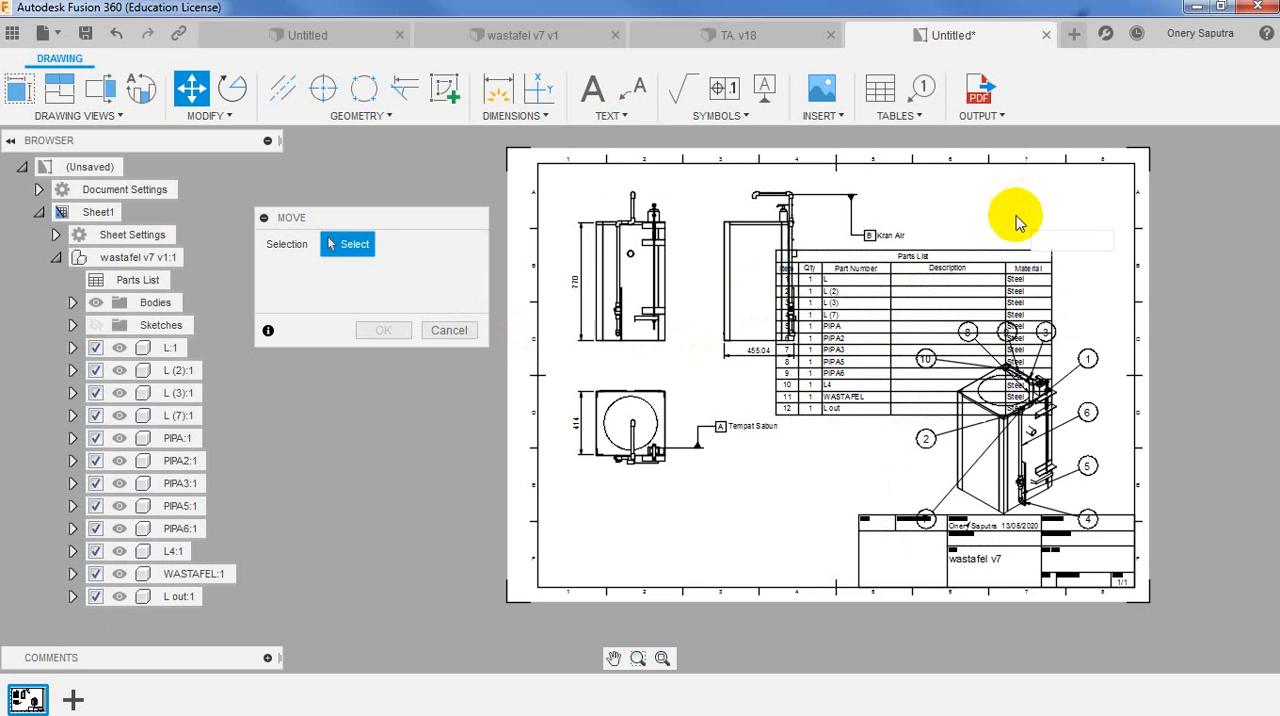
click(978, 254)
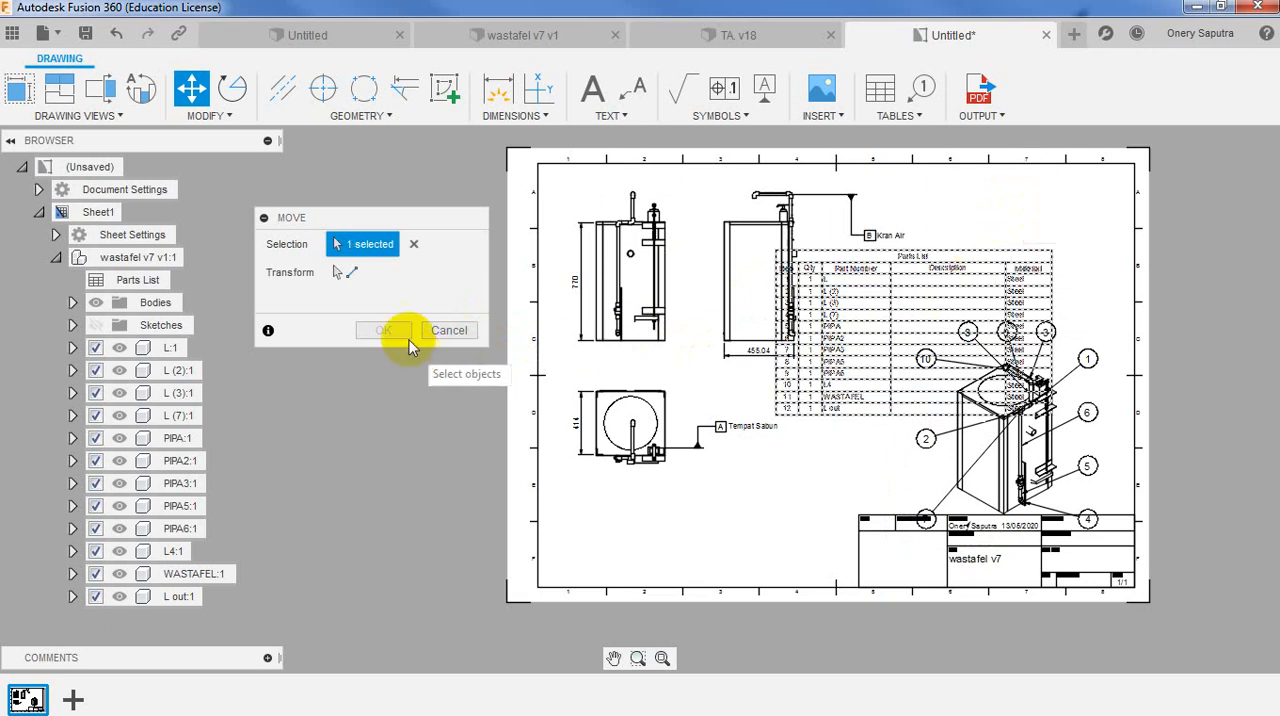
click(344, 272)
click(893, 376)
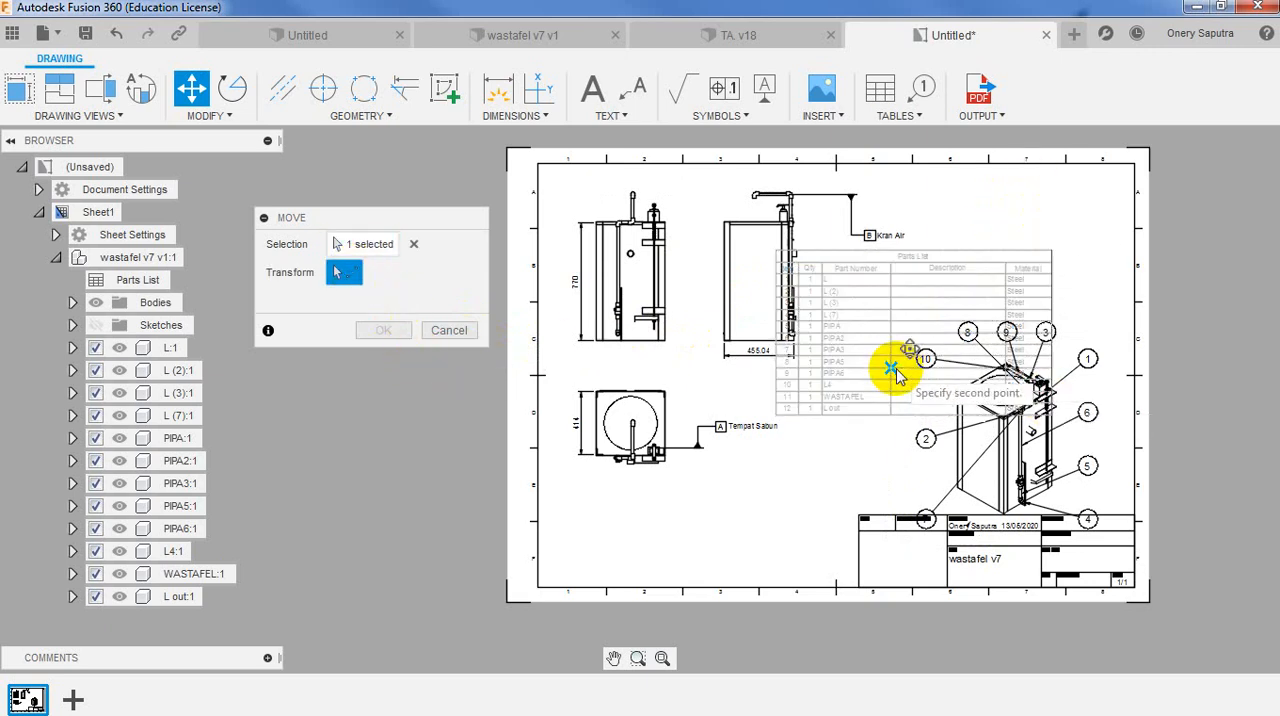
click(967, 299)
key(Escape)
key(Escape)
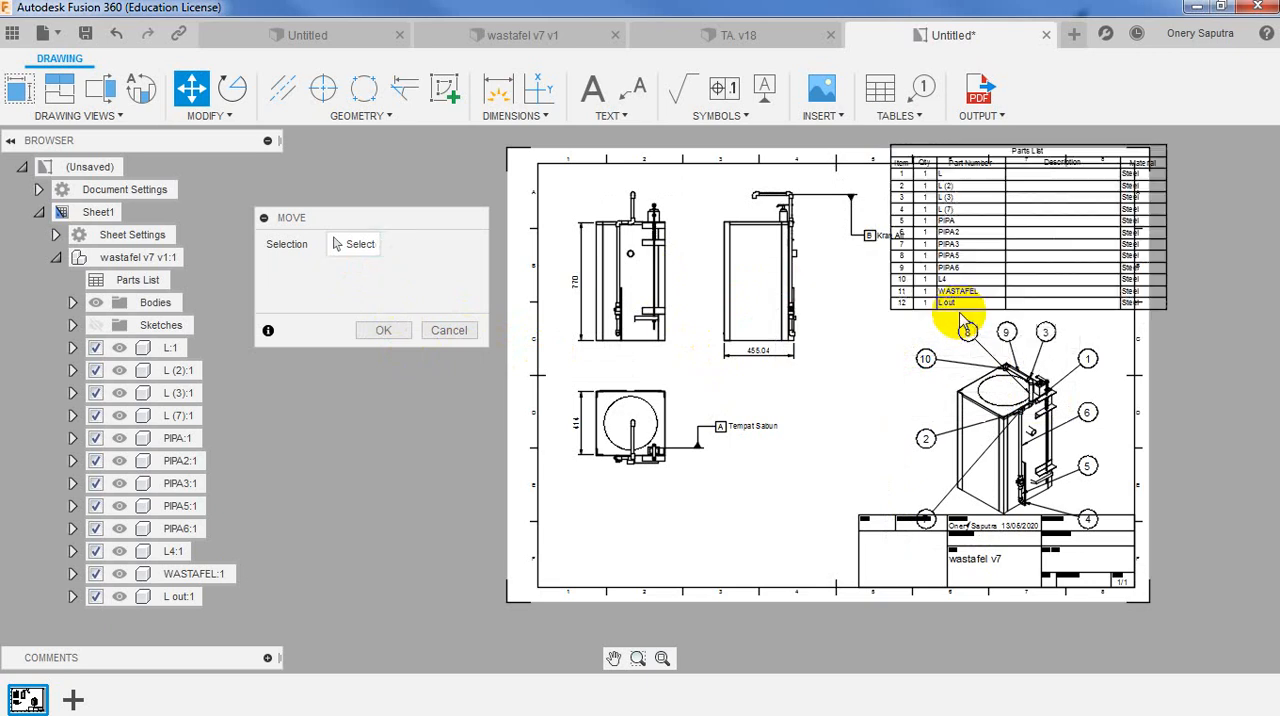
Move the parts list up and to the right, toward the sheet's upper right corner above the isometric view
click(940, 322)
right_click(941, 322)
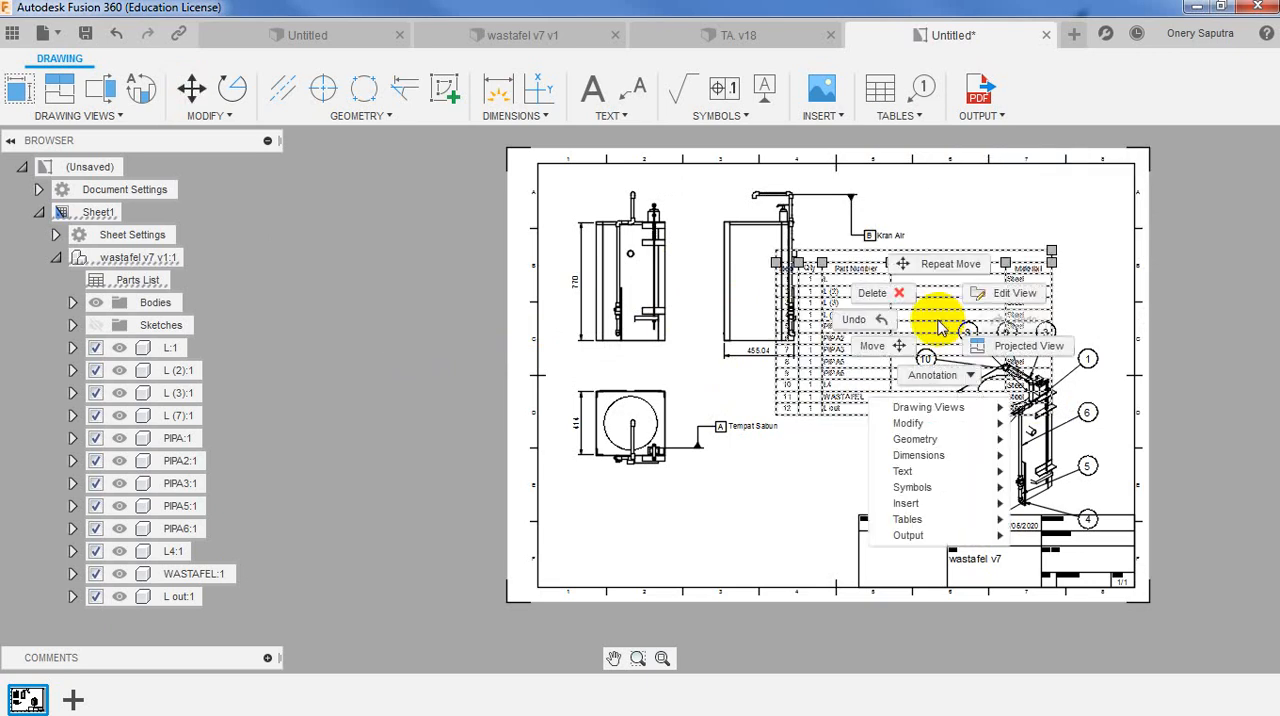
click(886, 347)
click(891, 333)
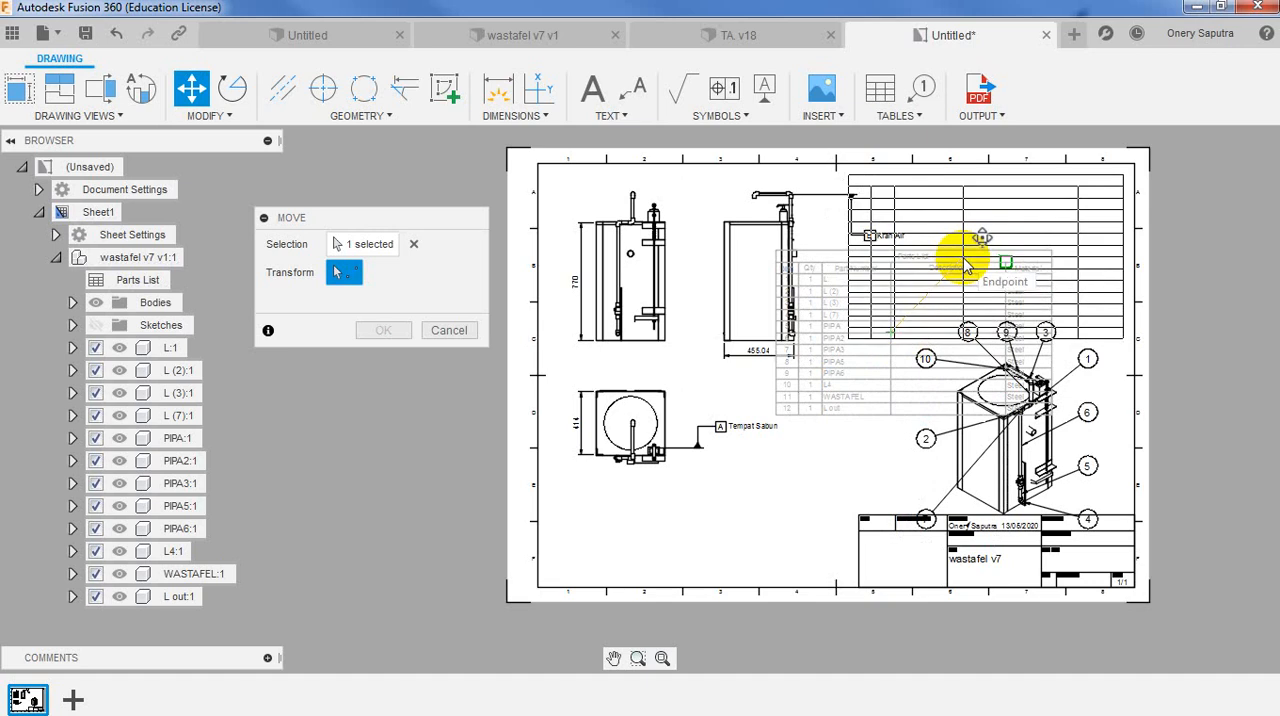
click(965, 264)
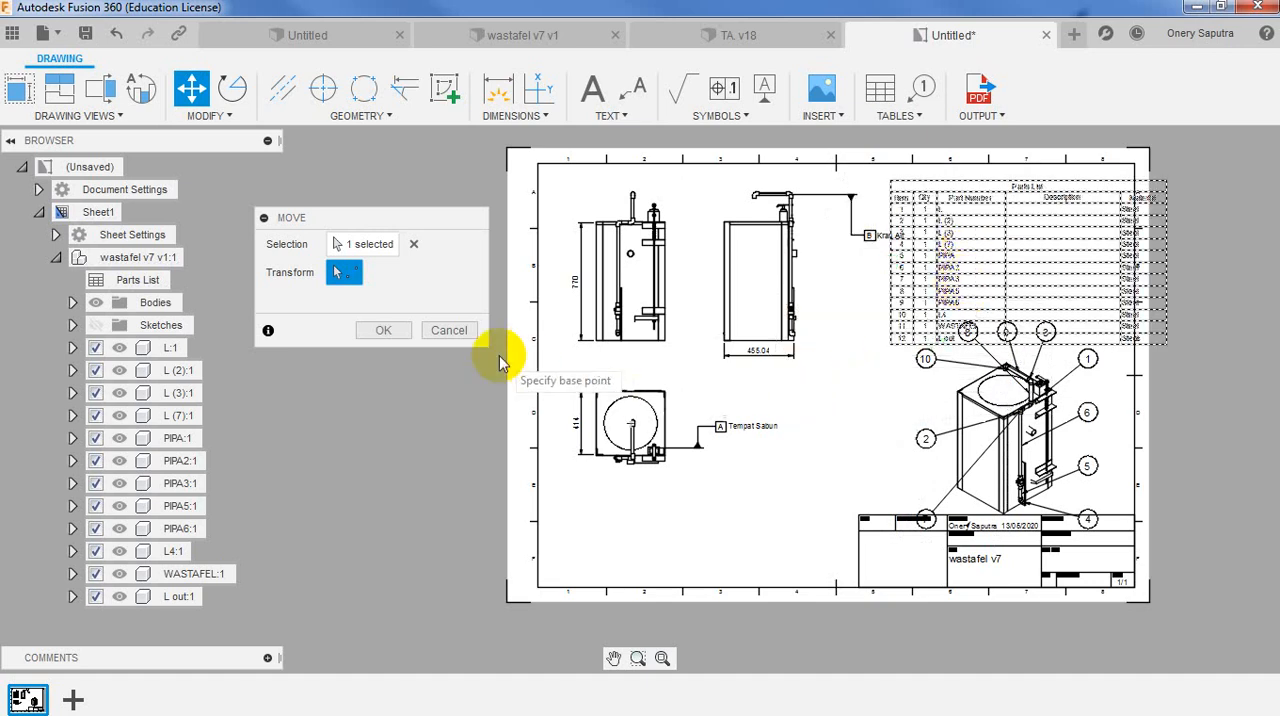
click(383, 331)
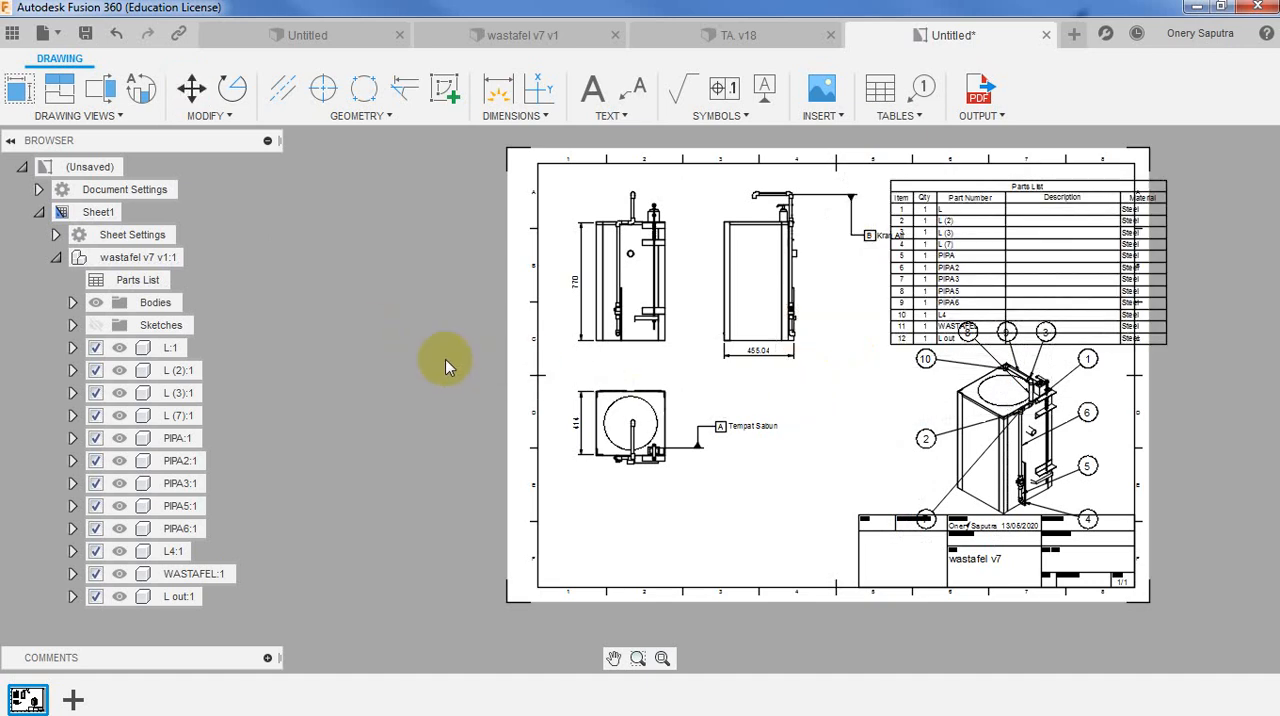
Narrow the parts list's Description column and try to pull in the table's right edge
click(1050, 235)
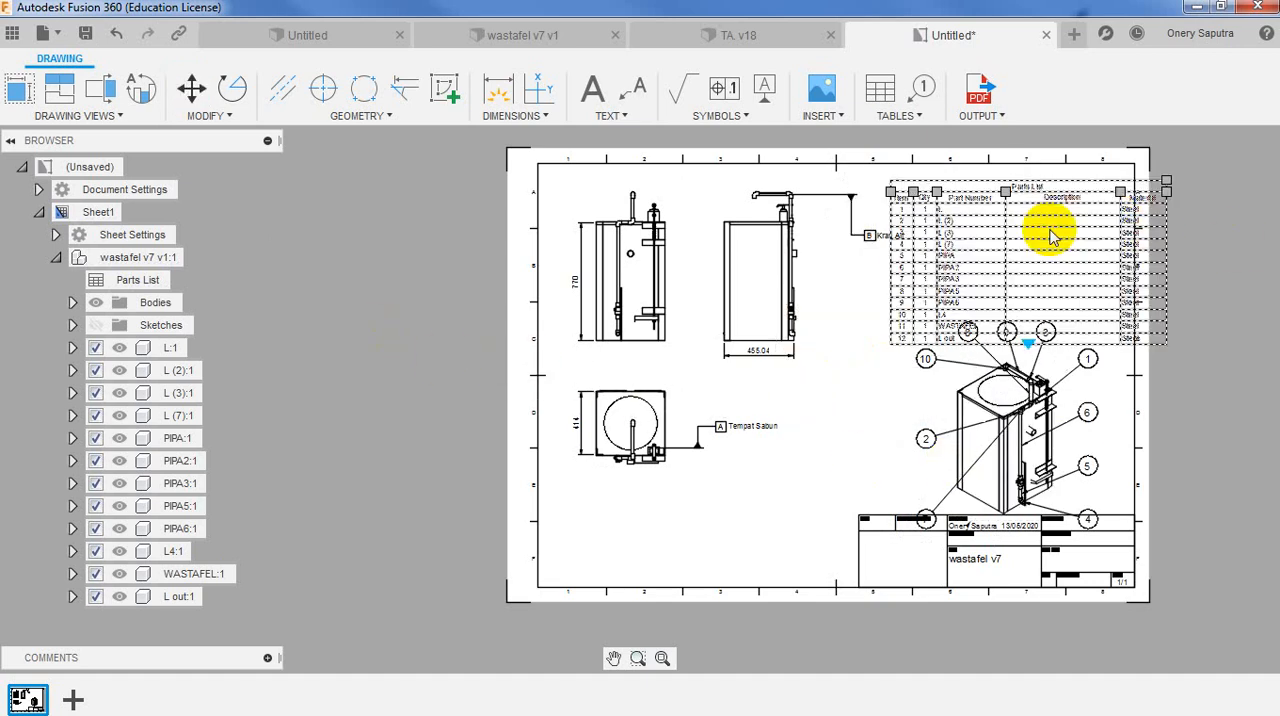
click(1120, 192)
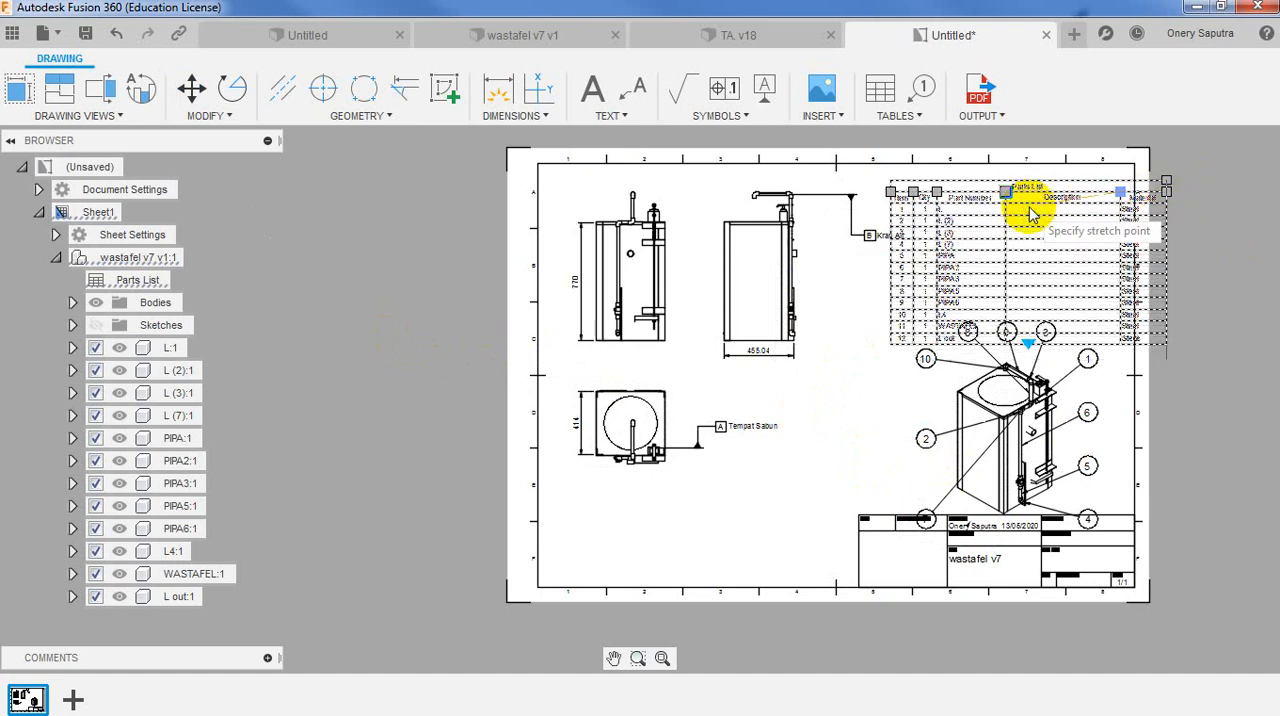
click(1071, 212)
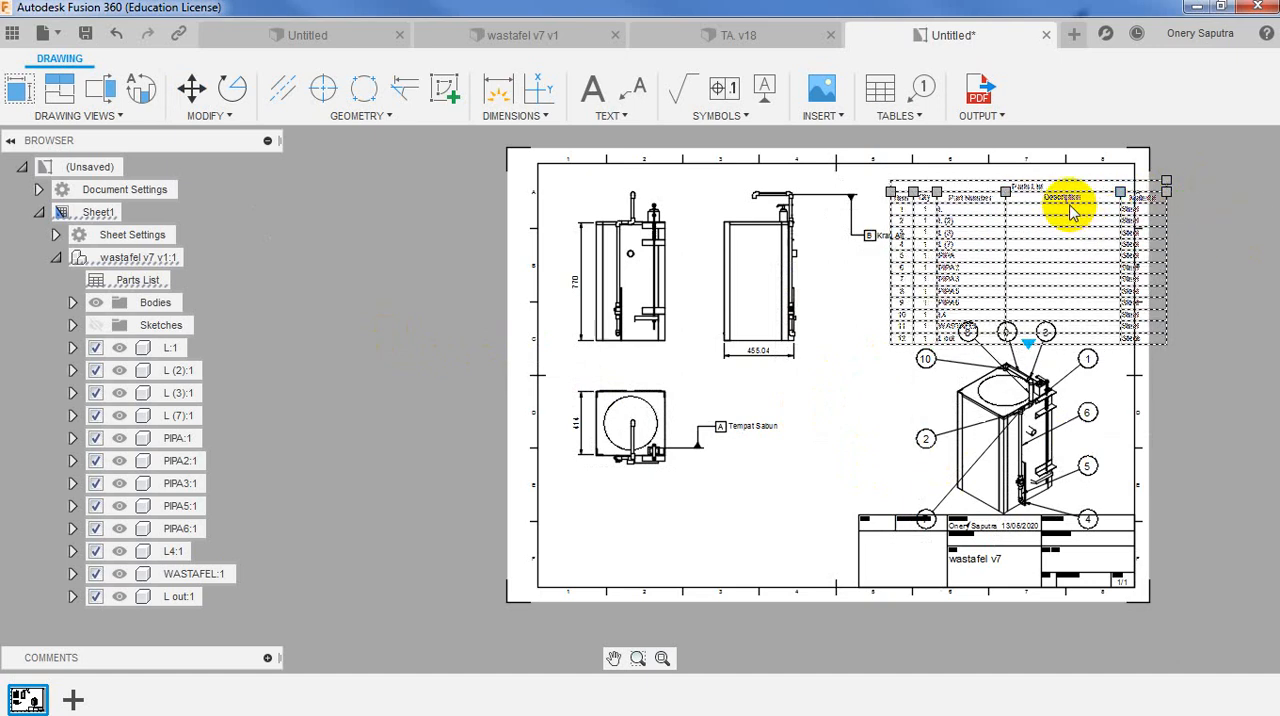
click(1121, 193)
click(1057, 203)
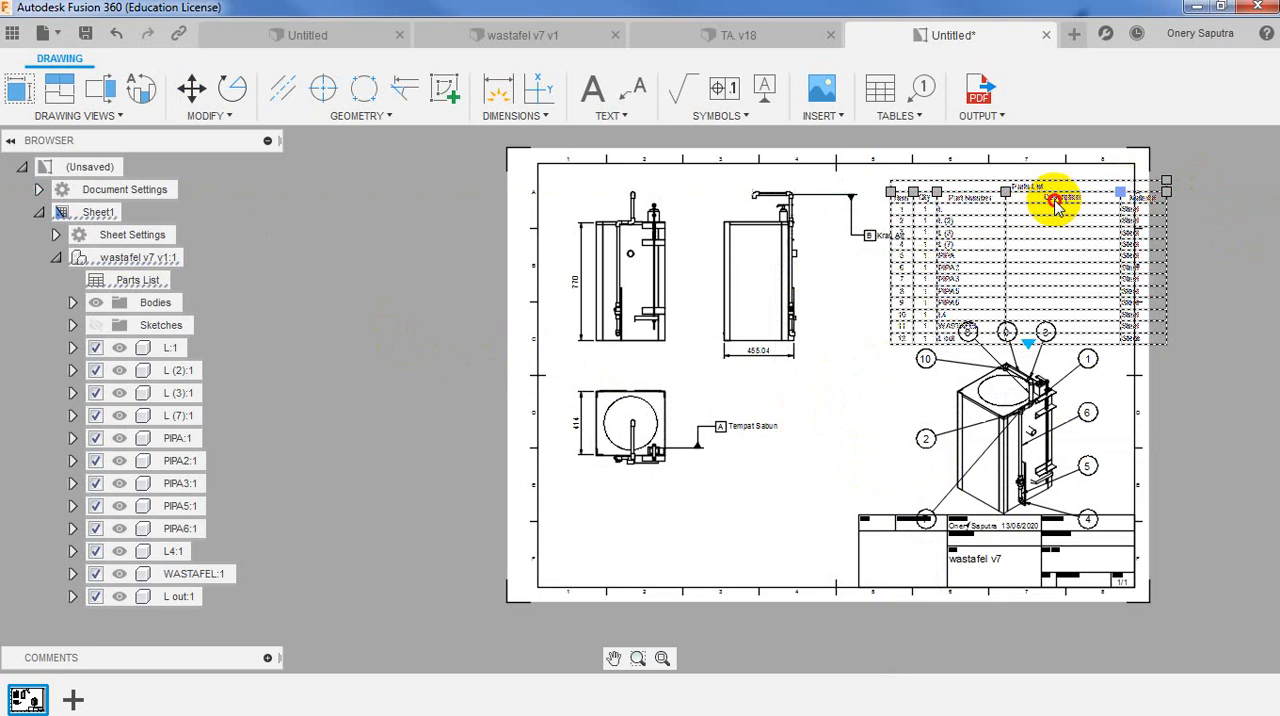
click(1165, 191)
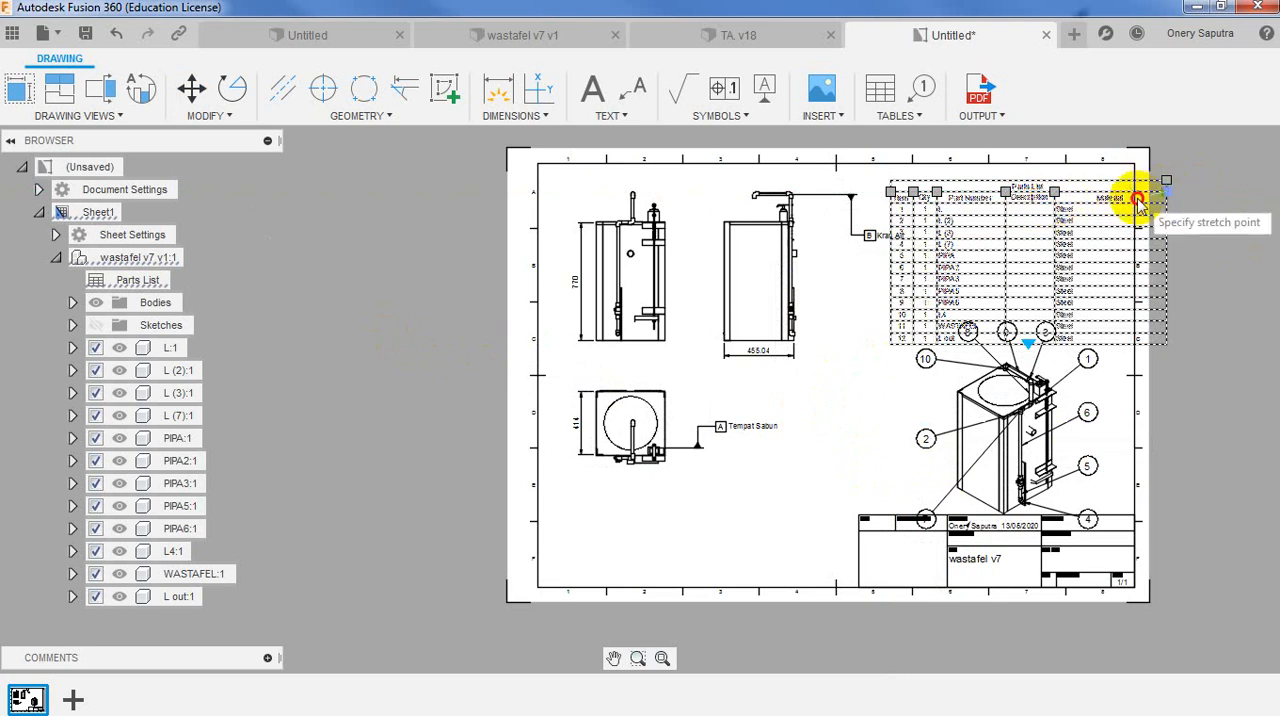
click(1106, 210)
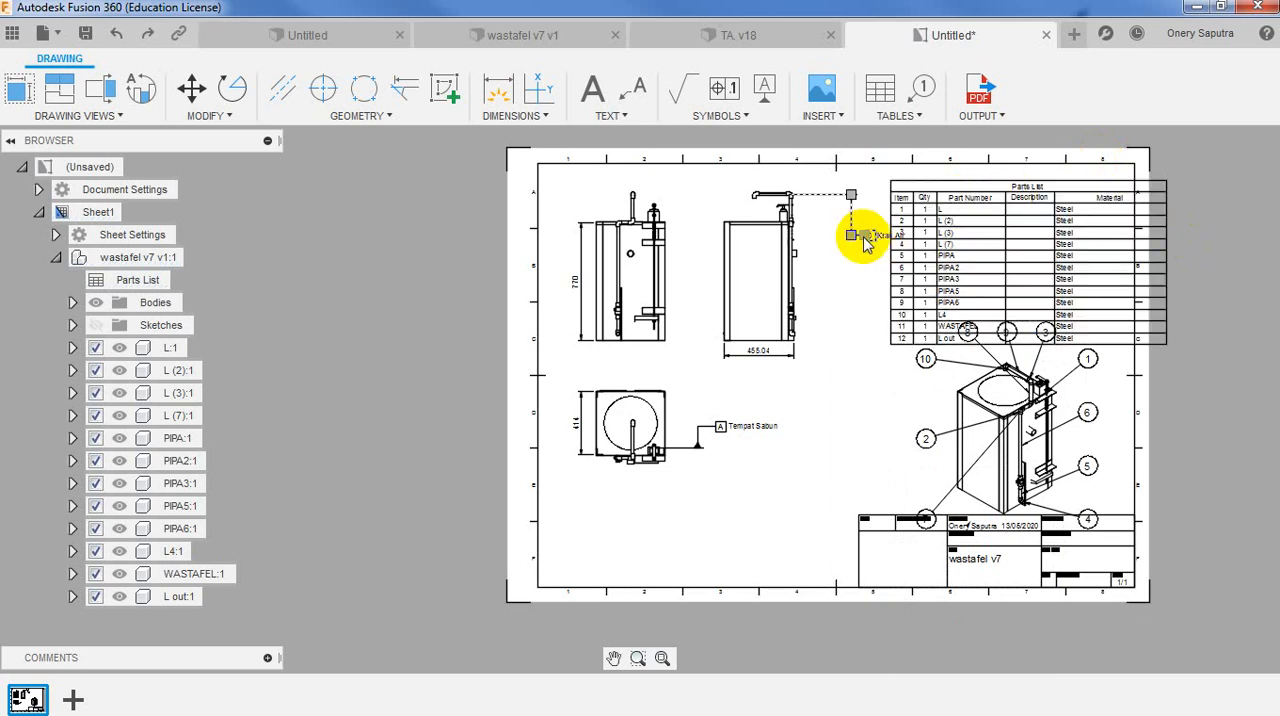
right_click(1000, 271)
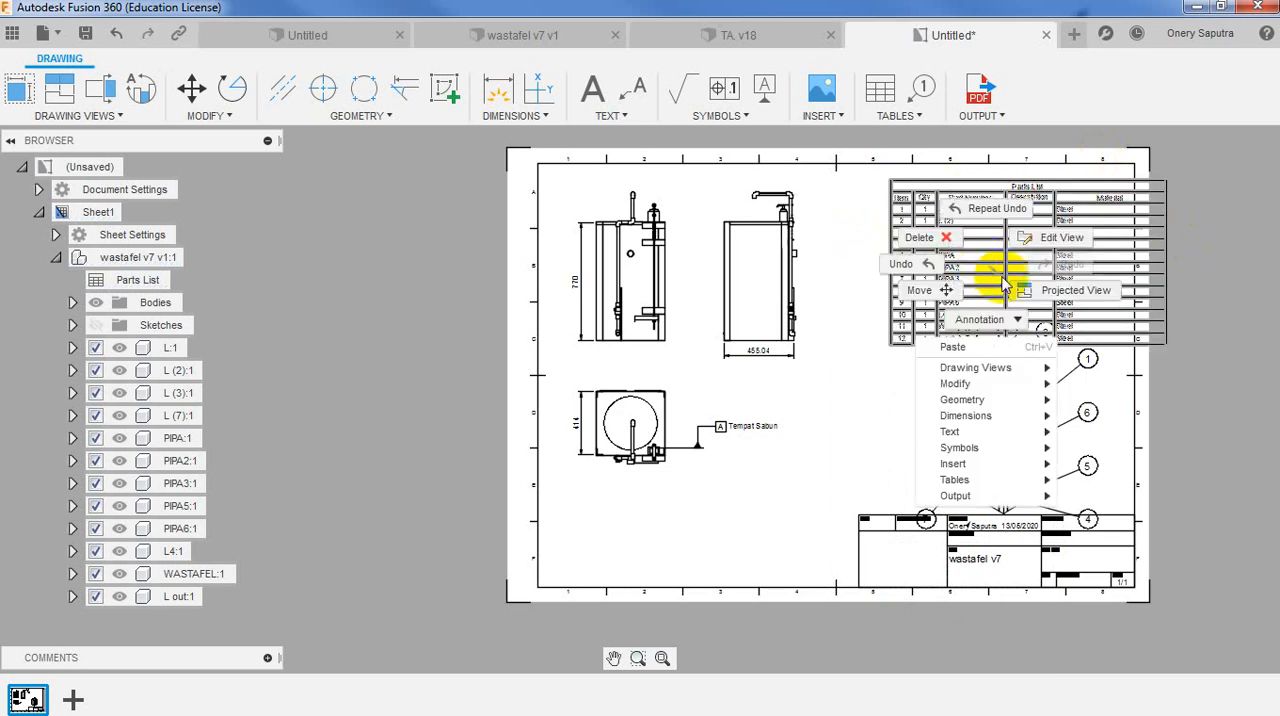
click(914, 286)
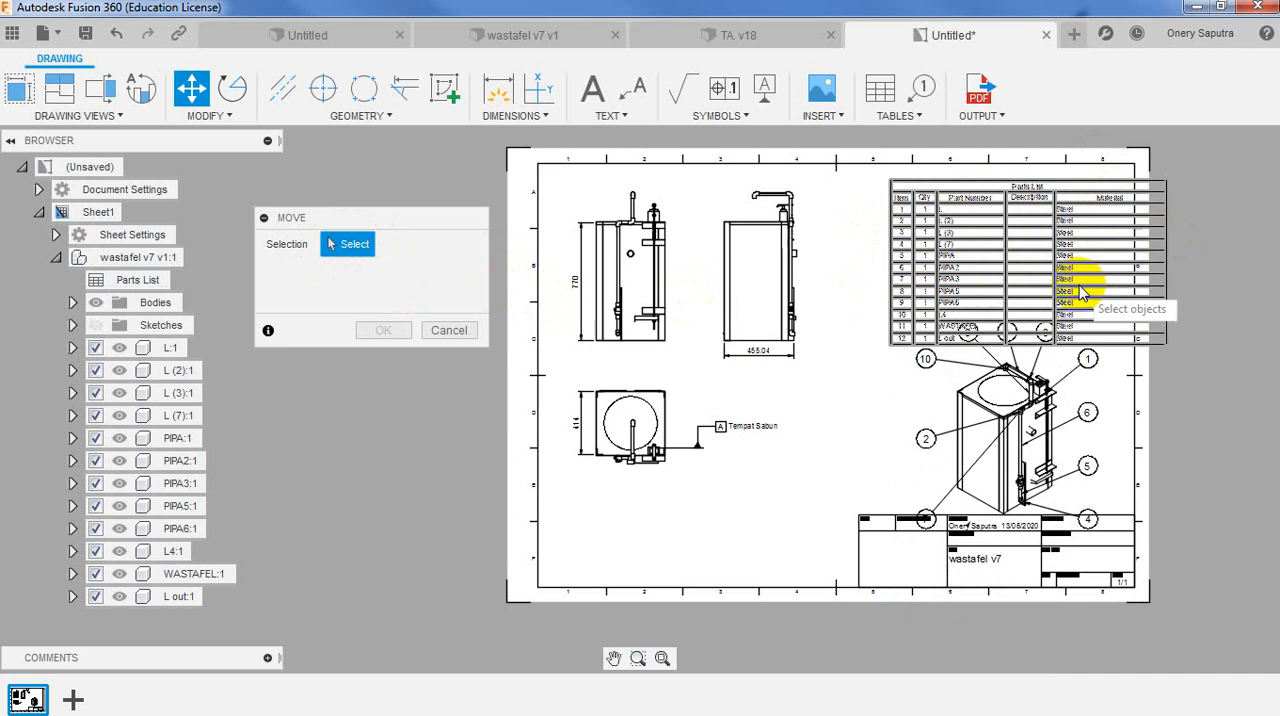
click(1088, 288)
click(340, 271)
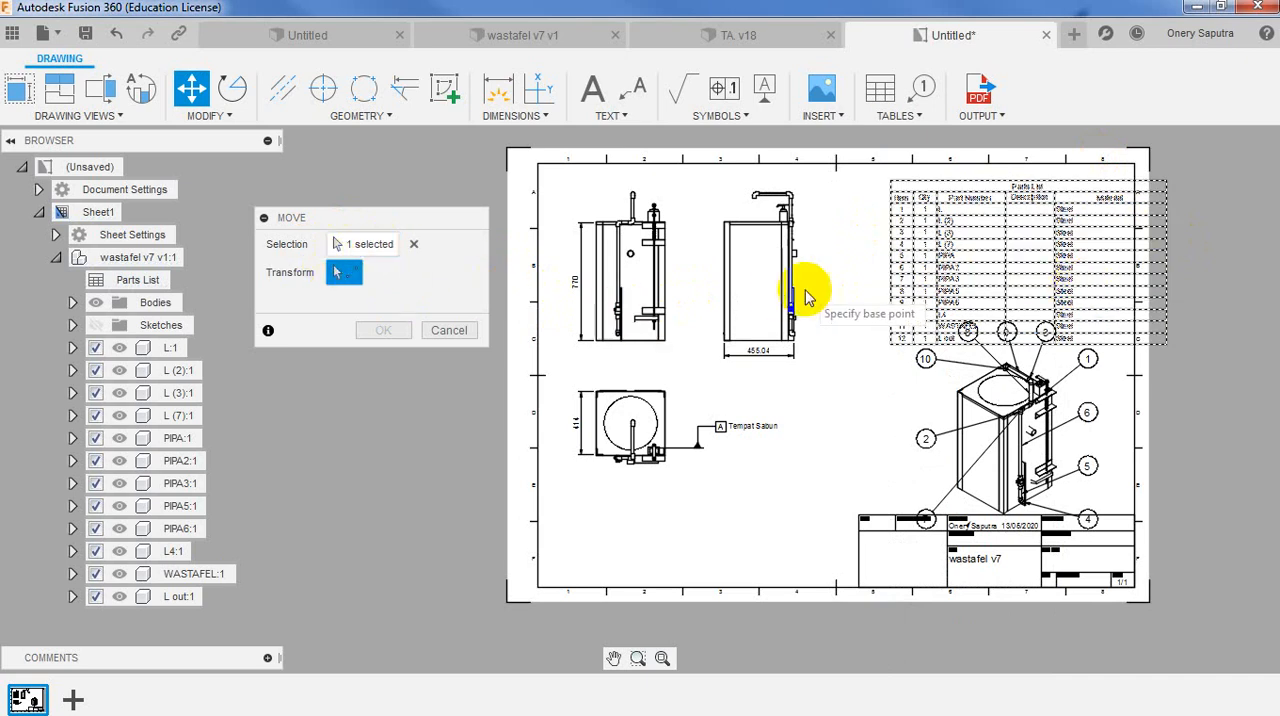
click(929, 222)
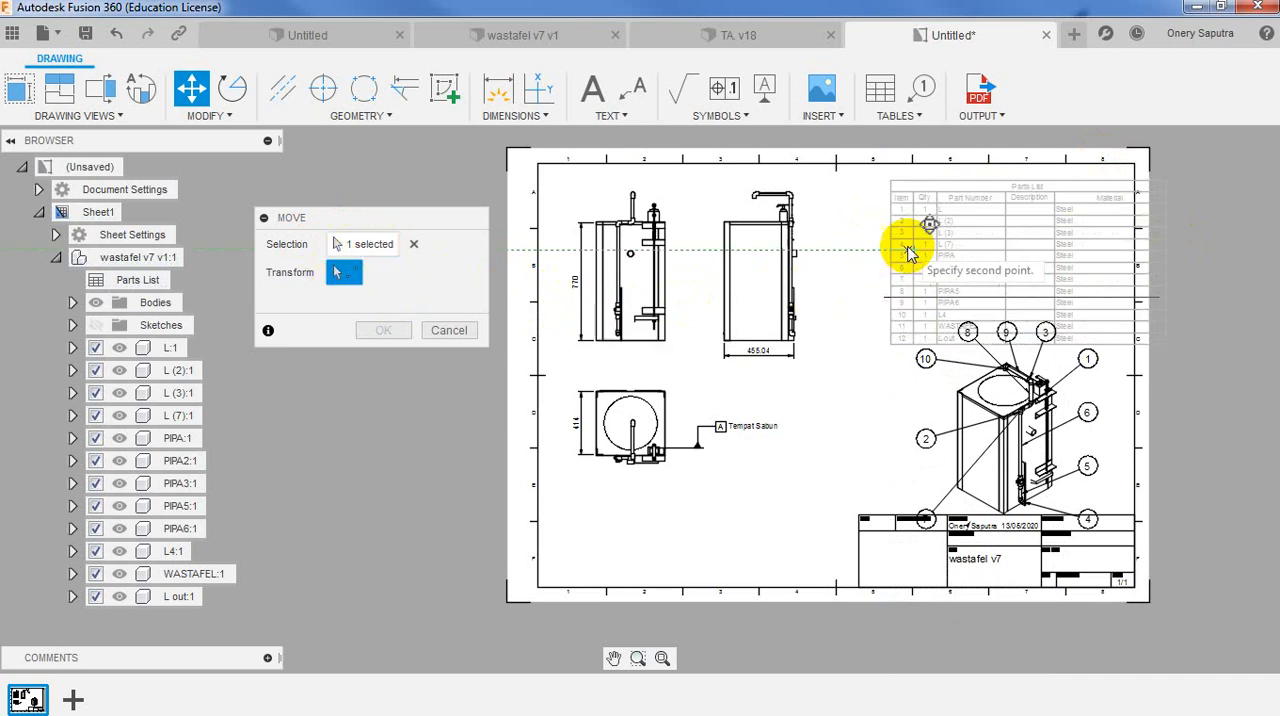
click(848, 245)
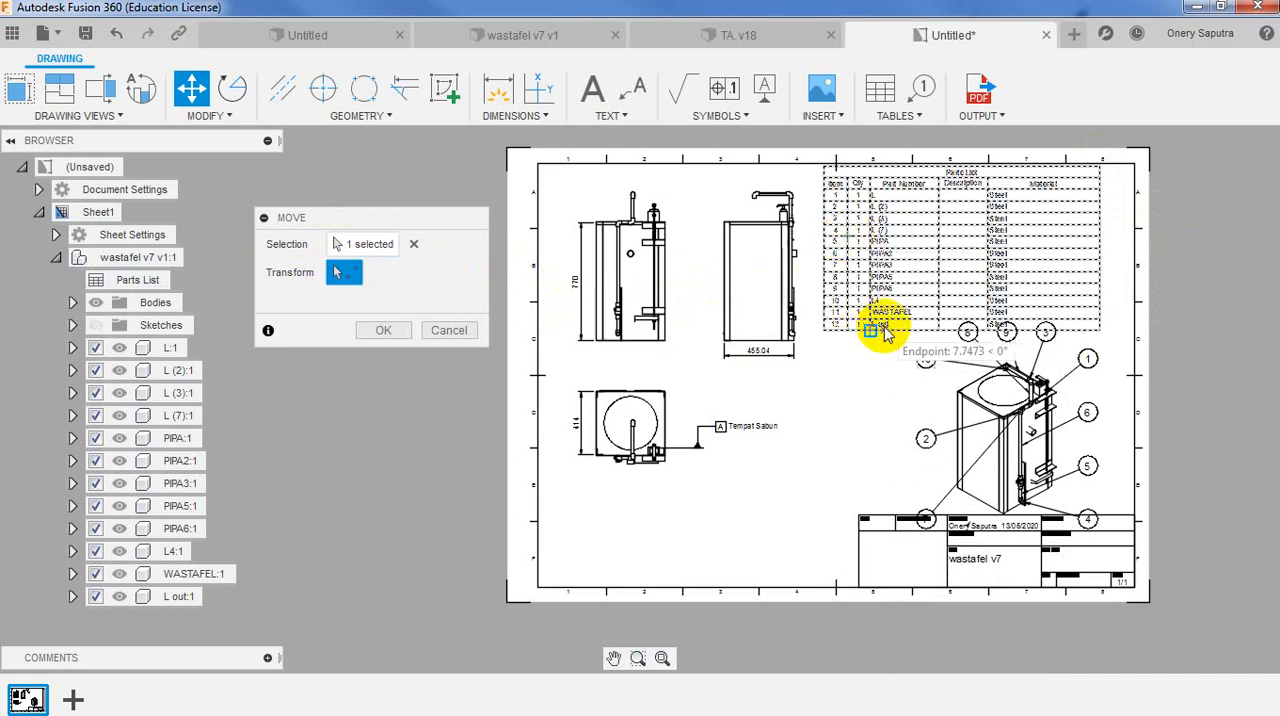
key(Escape)
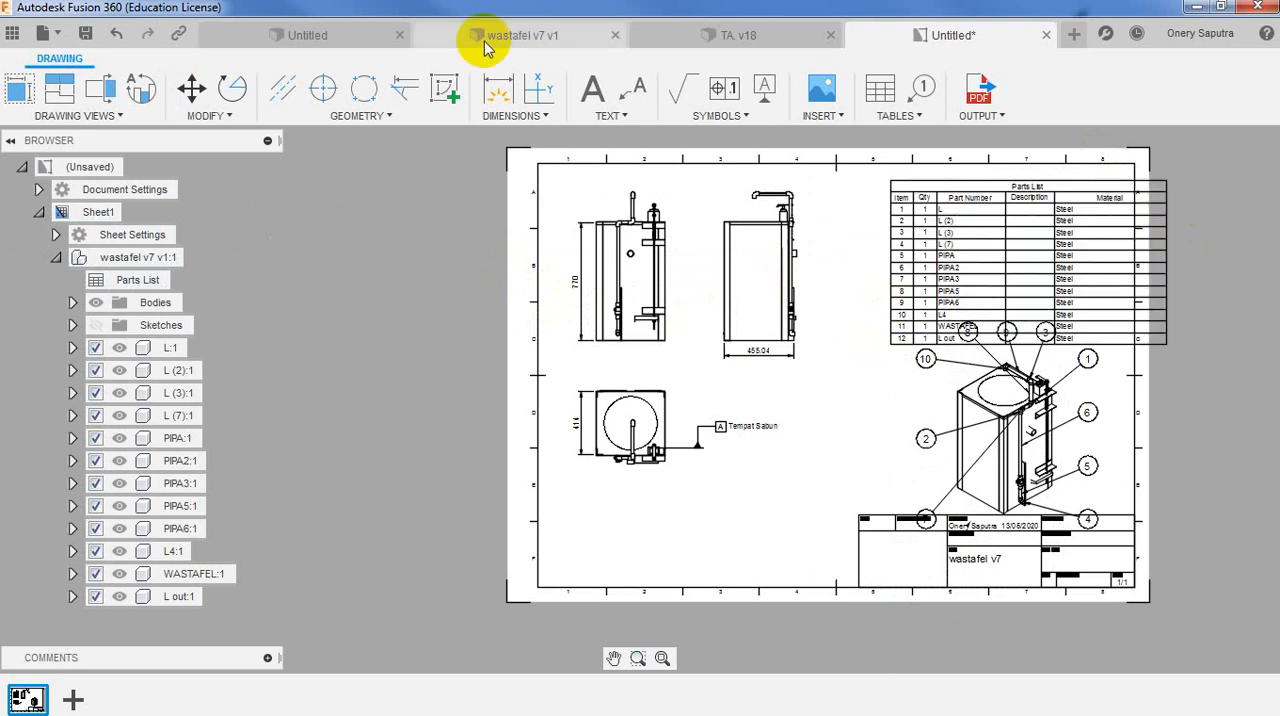
right_click(1122, 302)
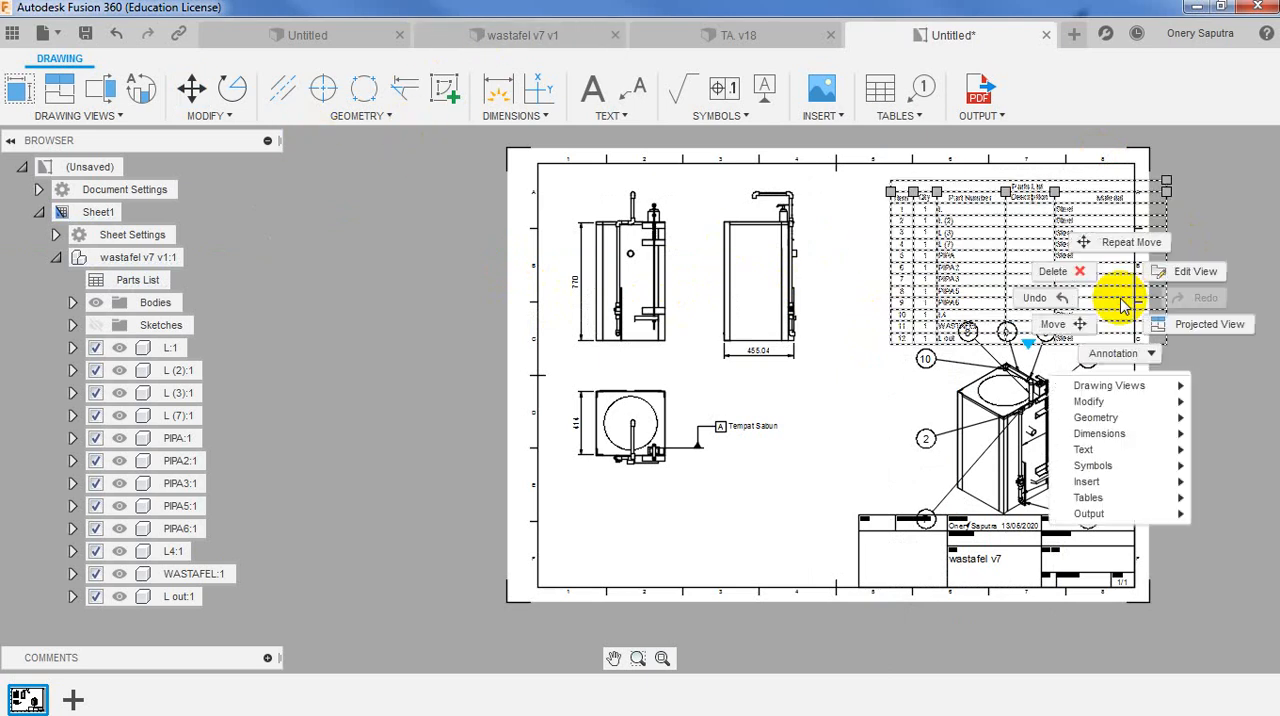
click(1075, 326)
click(349, 277)
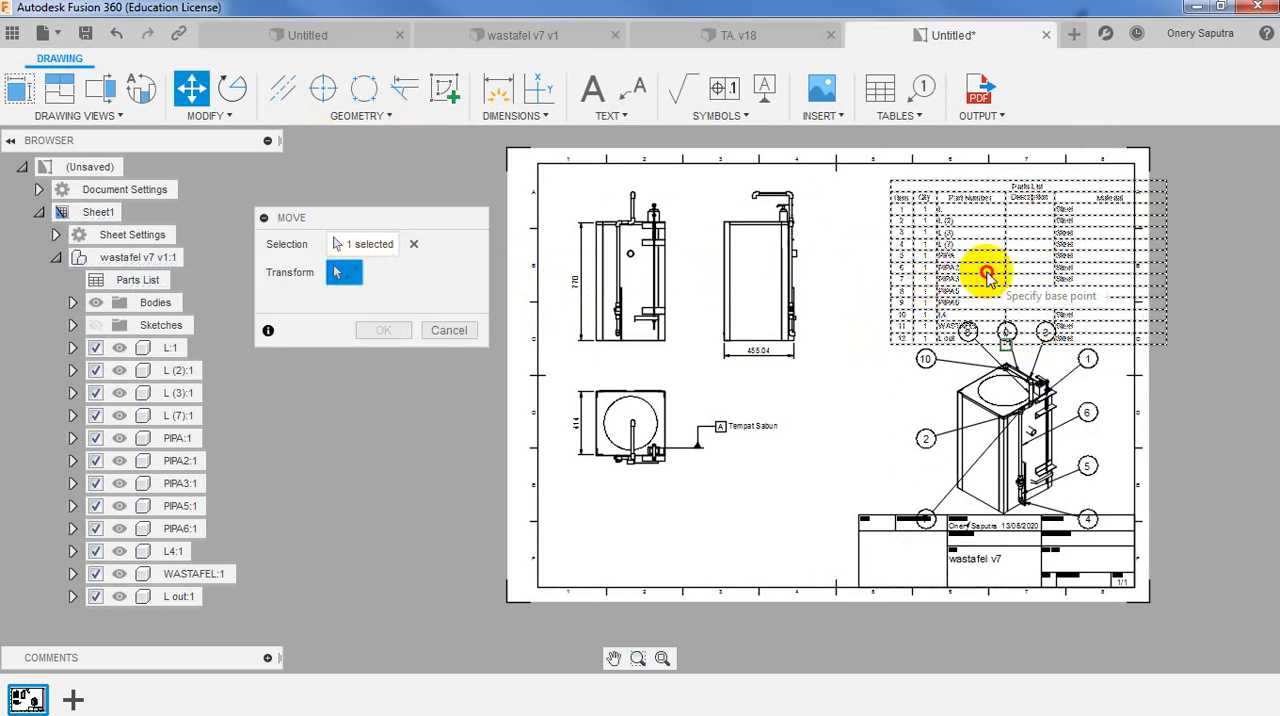
click(980, 268)
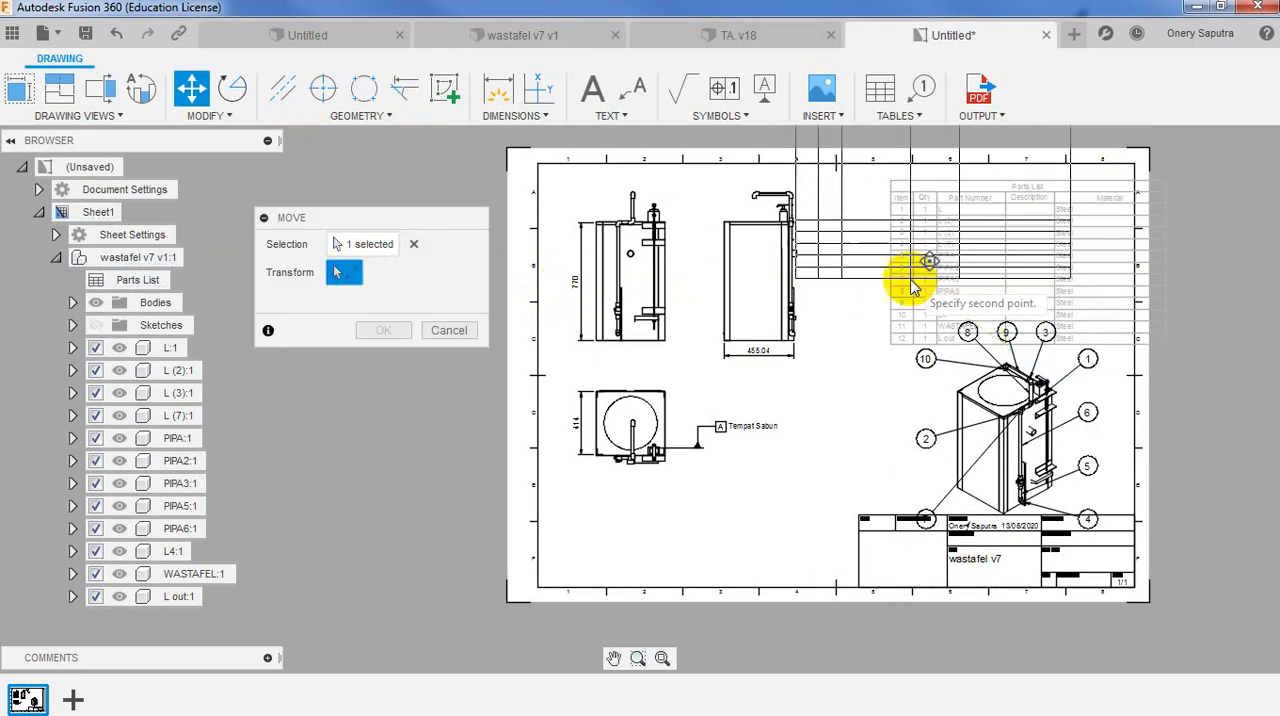
click(935, 345)
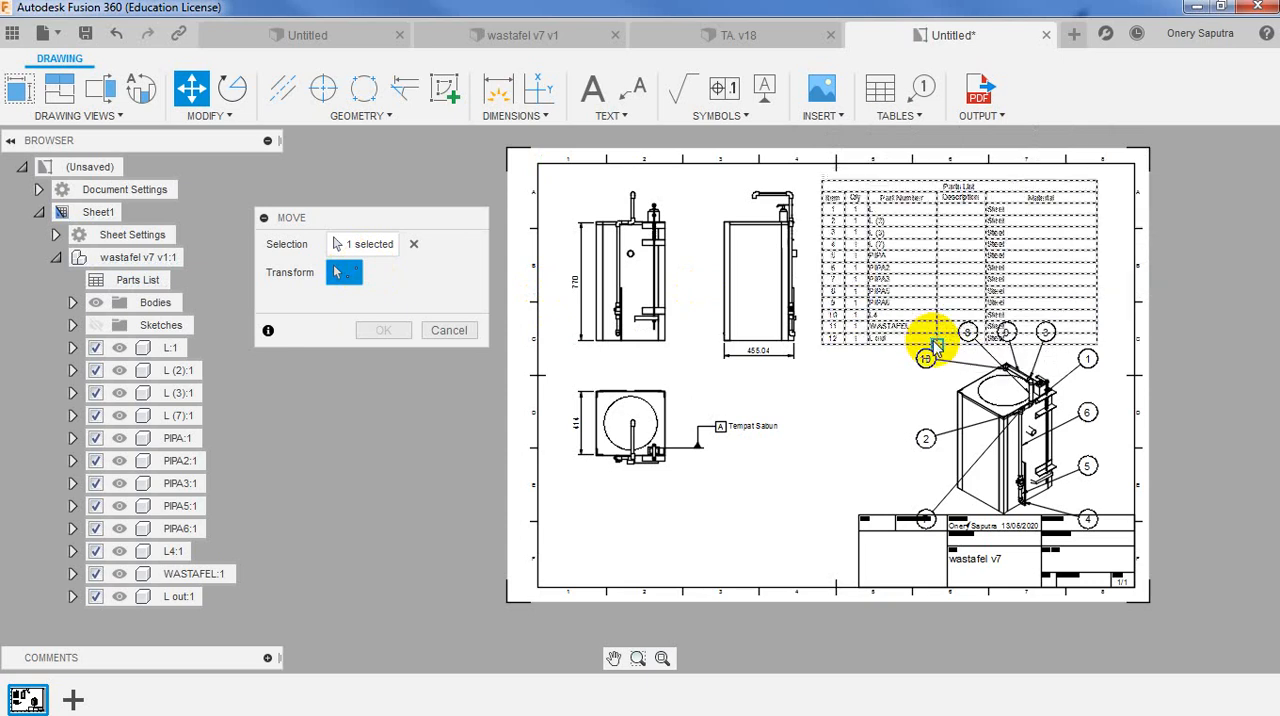
key(Return)
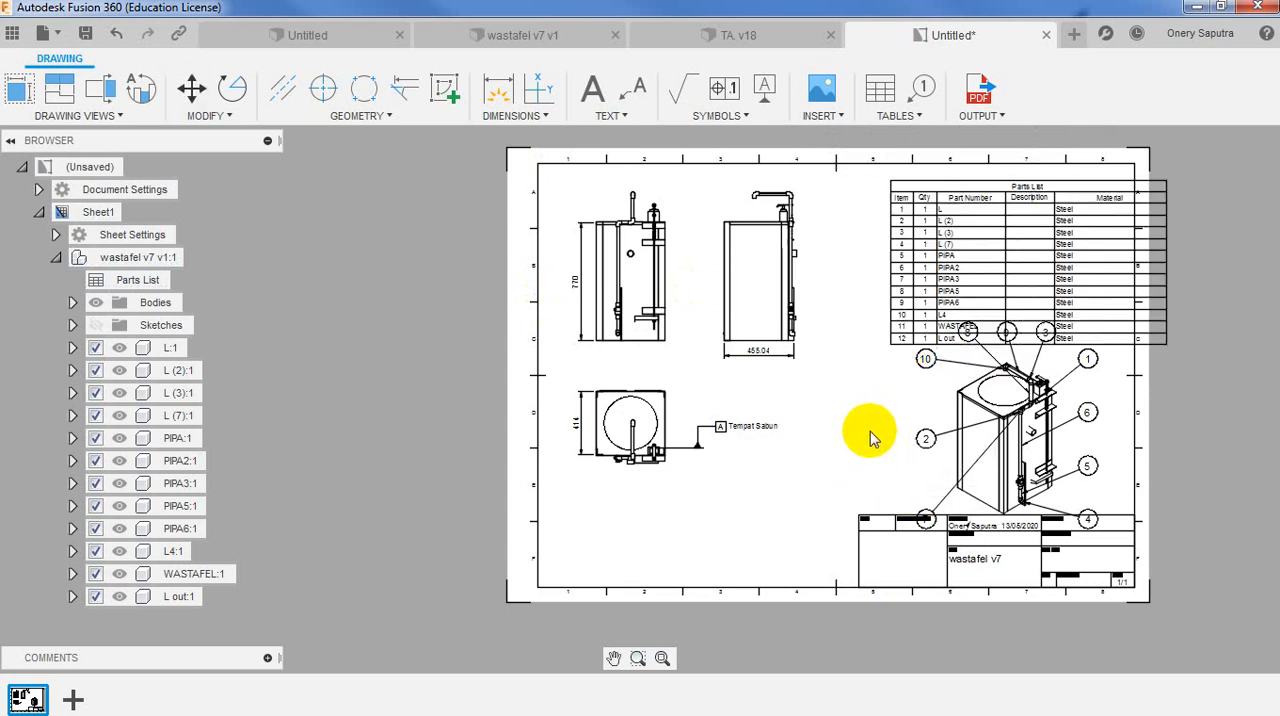
Move the parts list inside the sheet border, beside the side view and above the isometric view
right_click(1034, 250)
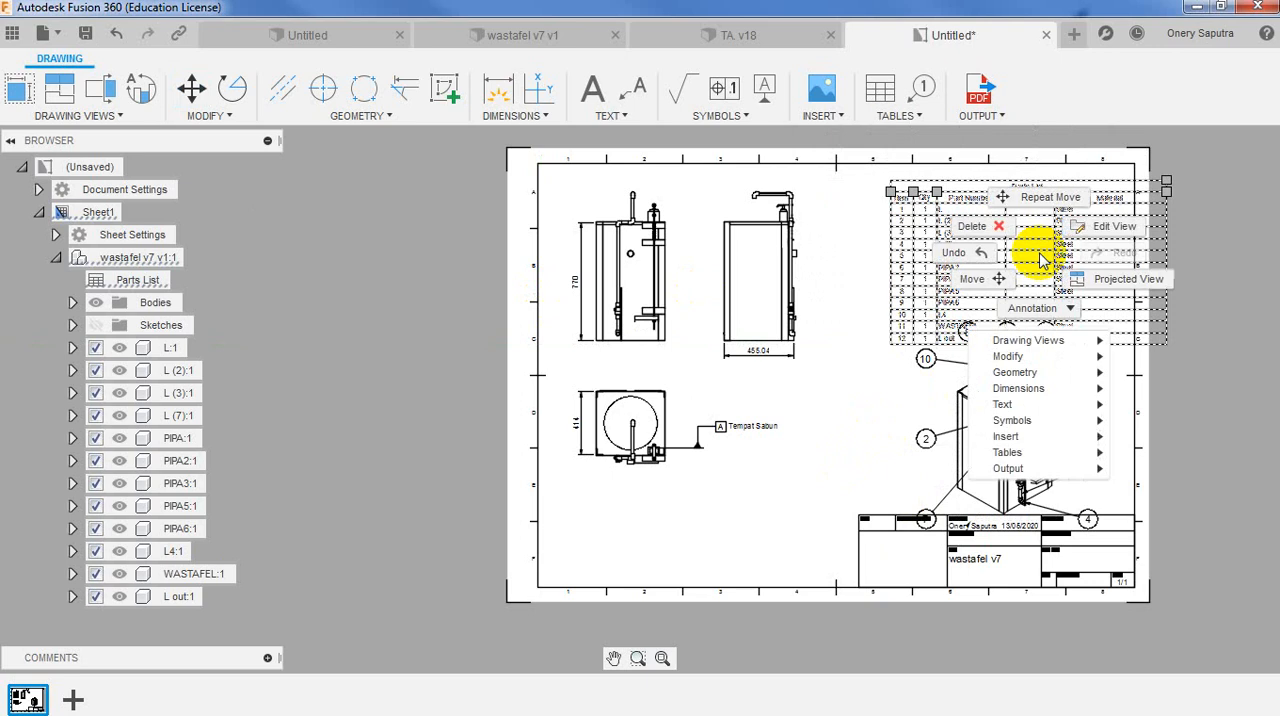
click(972, 280)
click(988, 285)
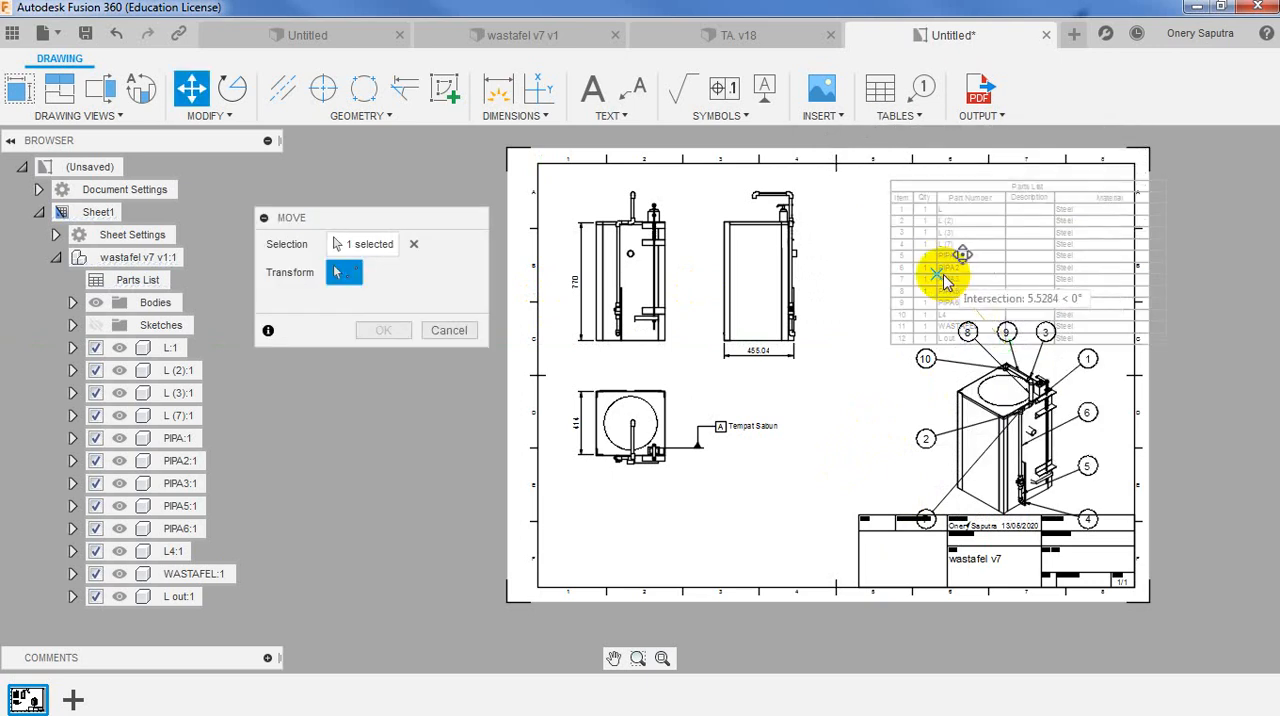
click(922, 338)
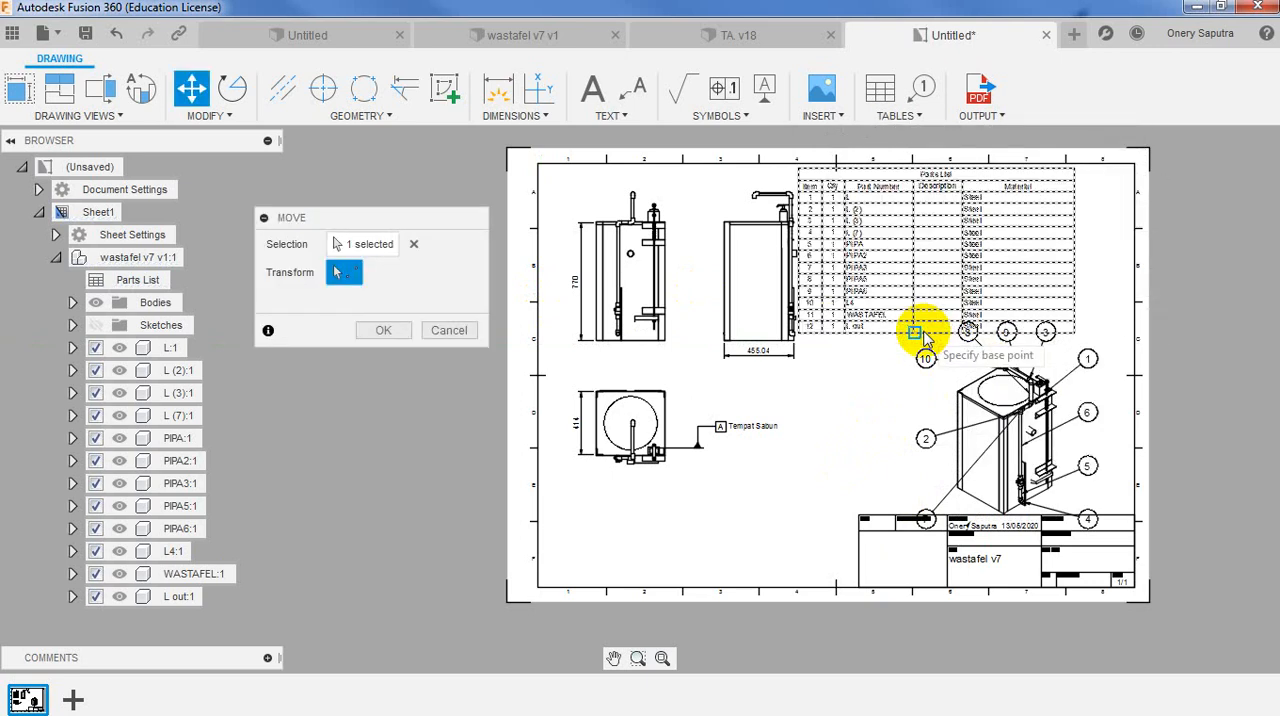
key(Return)
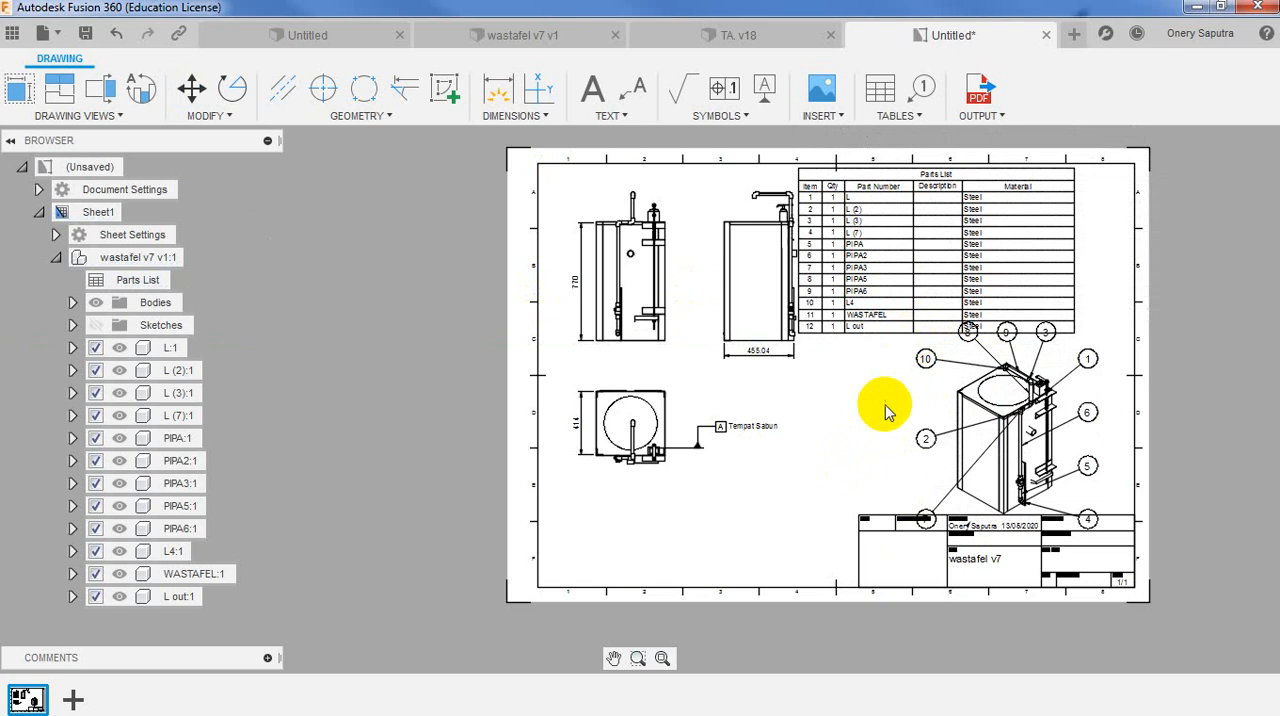
click(753, 300)
right_click(751, 323)
click(696, 324)
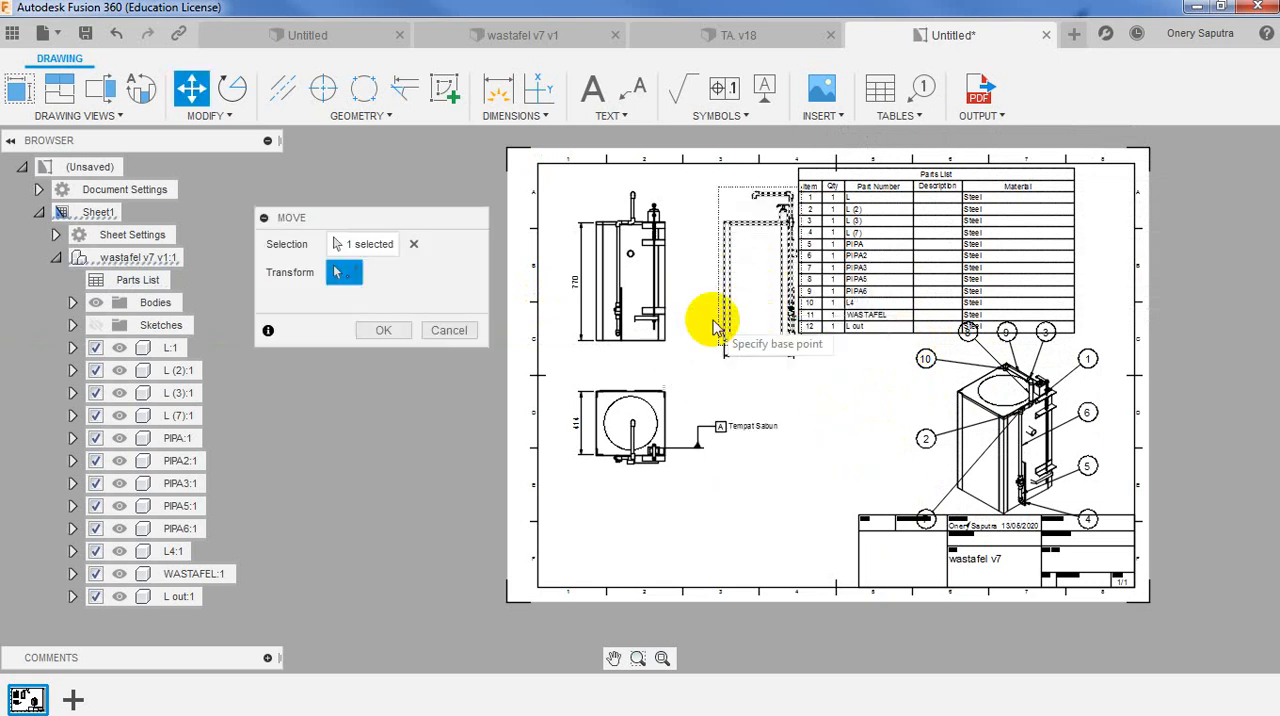
click(745, 298)
click(714, 303)
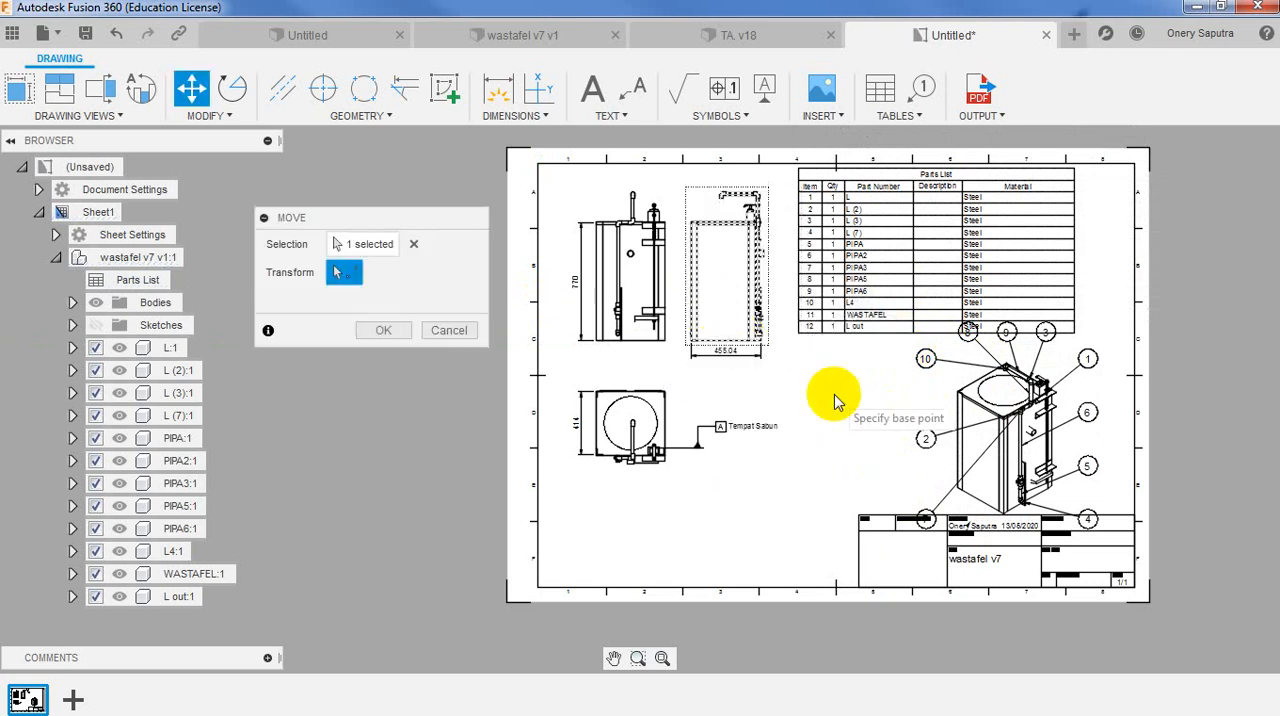
key(Escape)
Move the side view of the washbasin closer to the front view, clear of the parts list
click(751, 300)
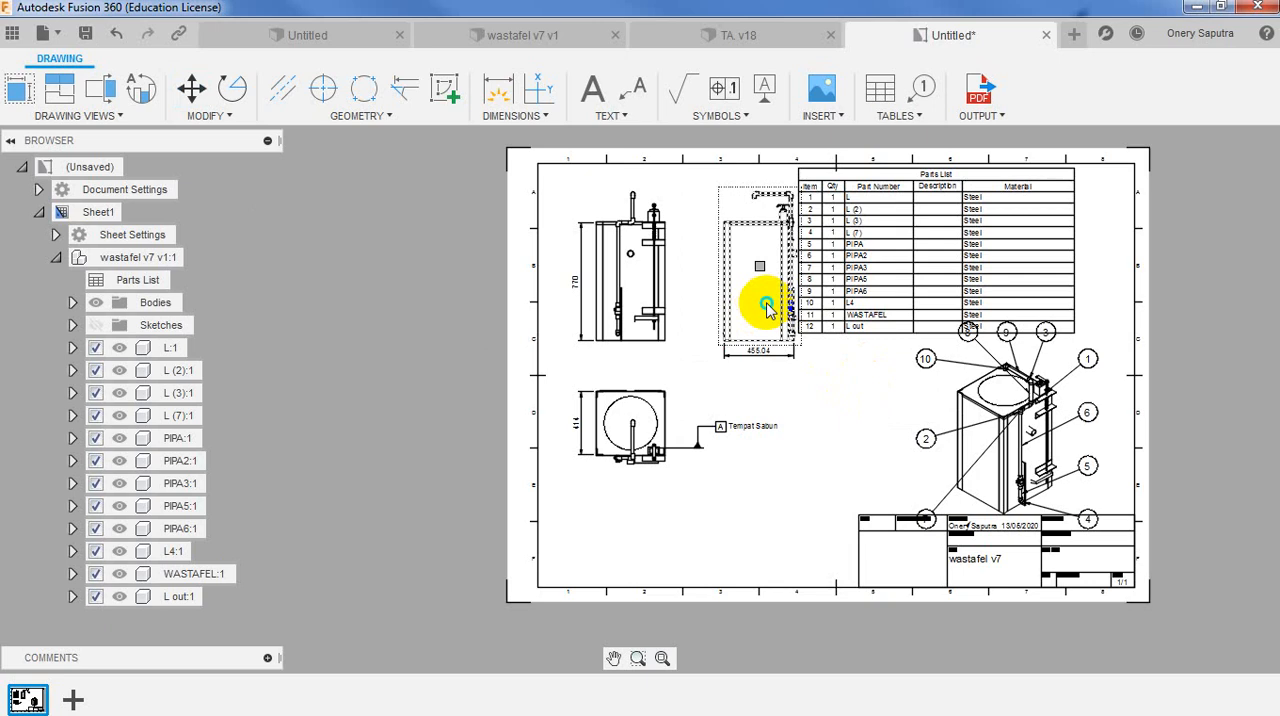
right_click(760, 300)
click(708, 329)
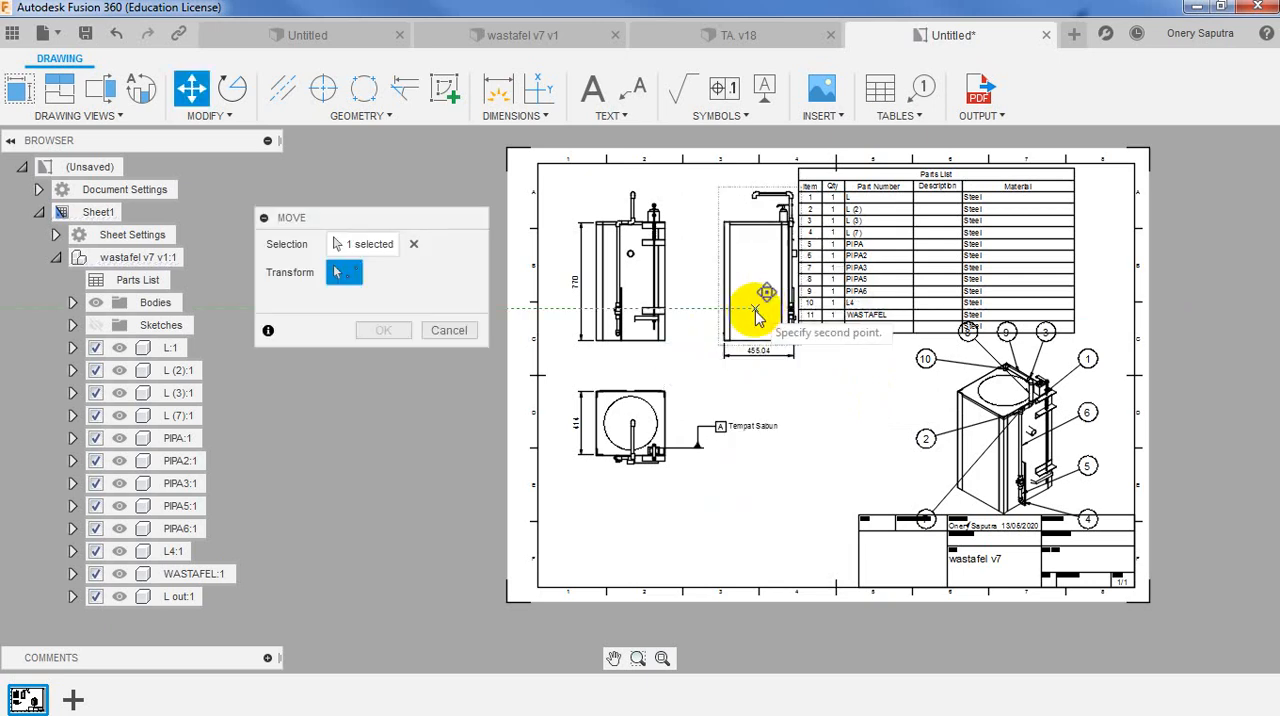
click(749, 306)
click(707, 314)
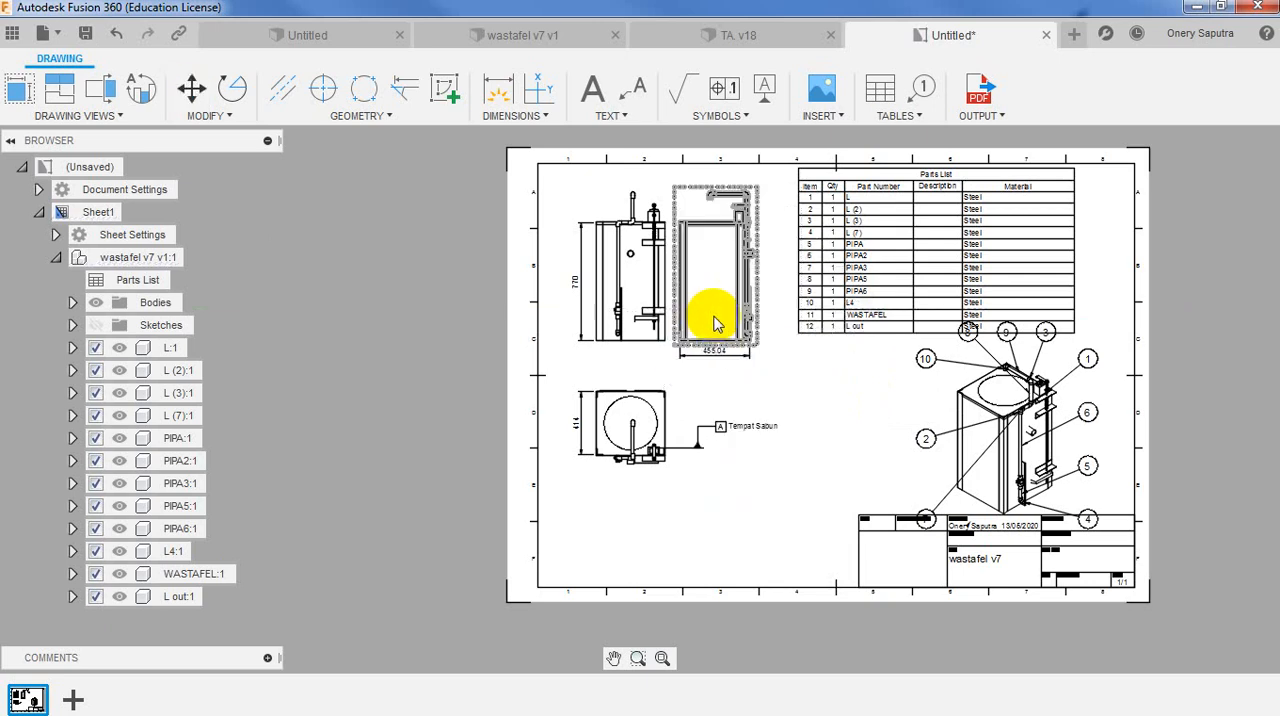
Export all sheets with lineweights to Untitled.pdf on the Desktop, with the PDF set to open after output
scroll(971, 232, down, 2)
scroll(960, 240, up, 3)
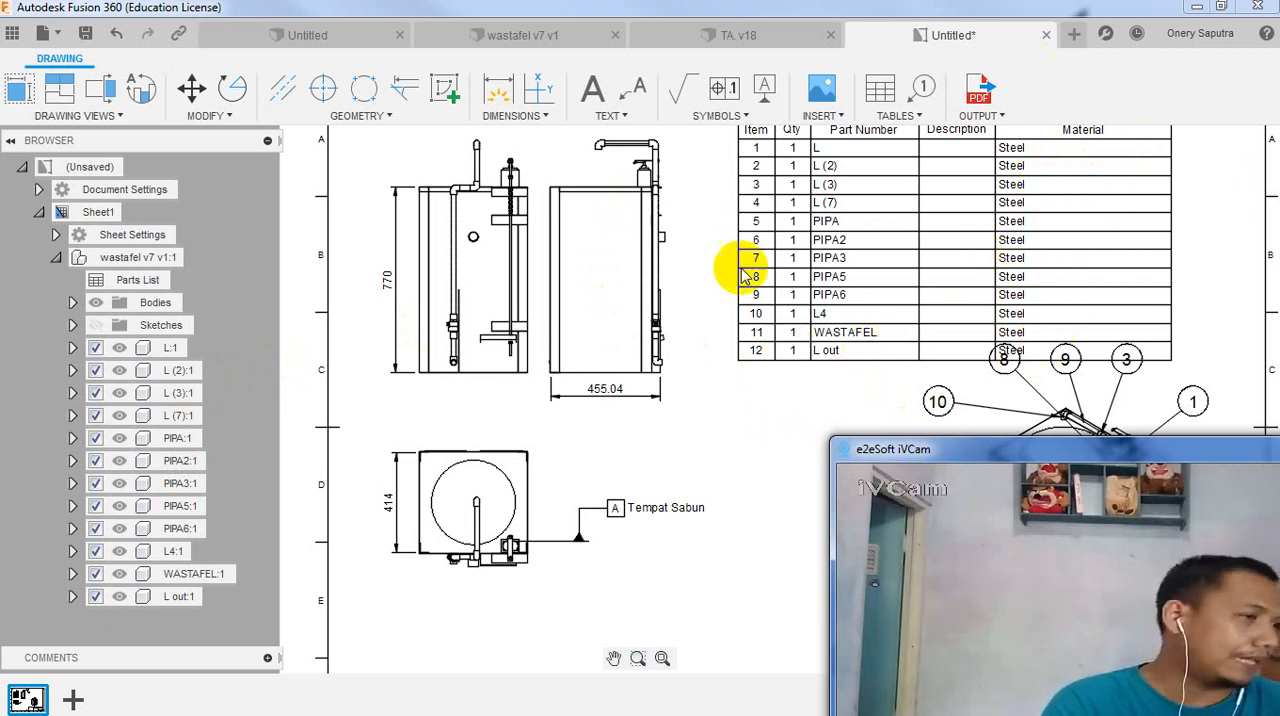
scroll(836, 414, down, 5)
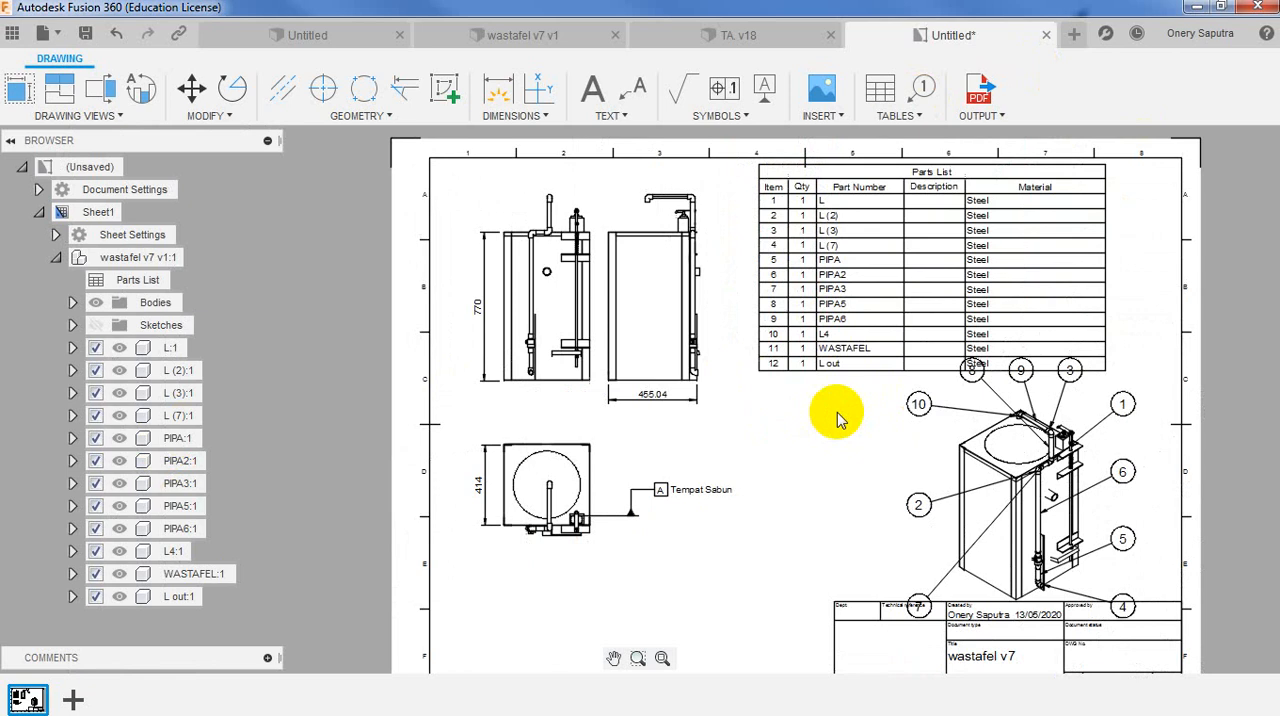
click(980, 93)
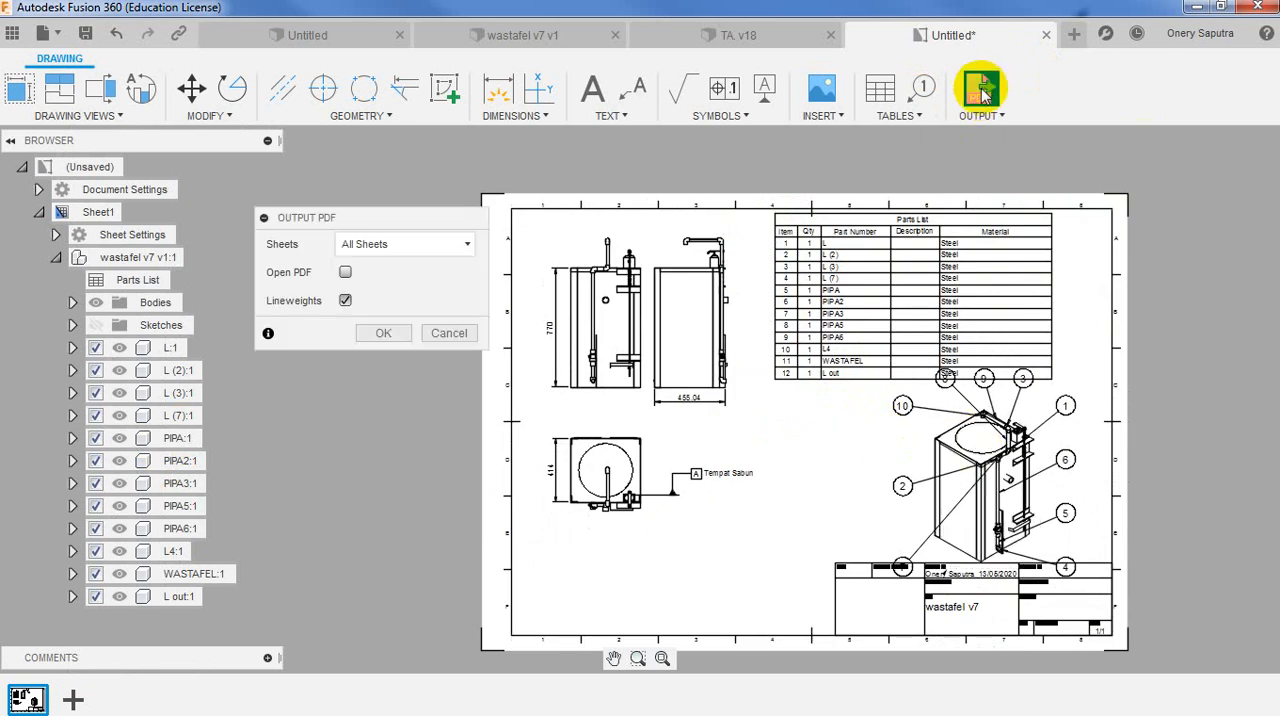
click(345, 272)
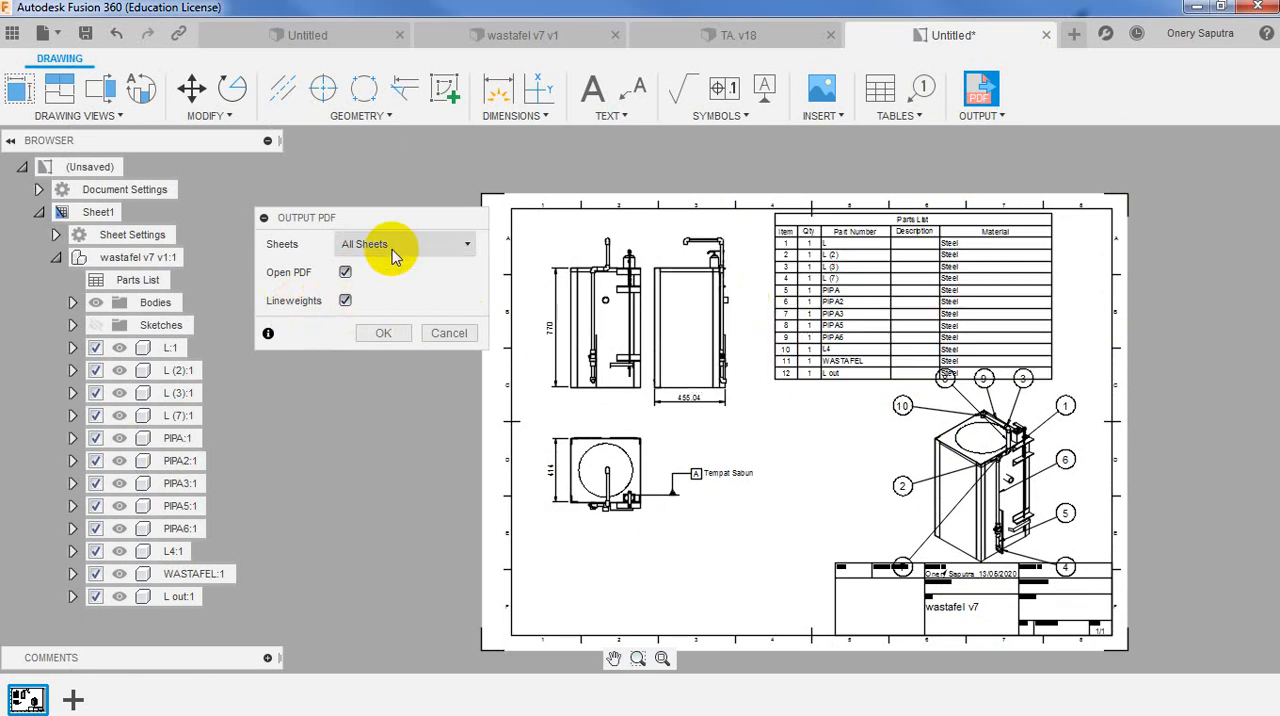
click(385, 341)
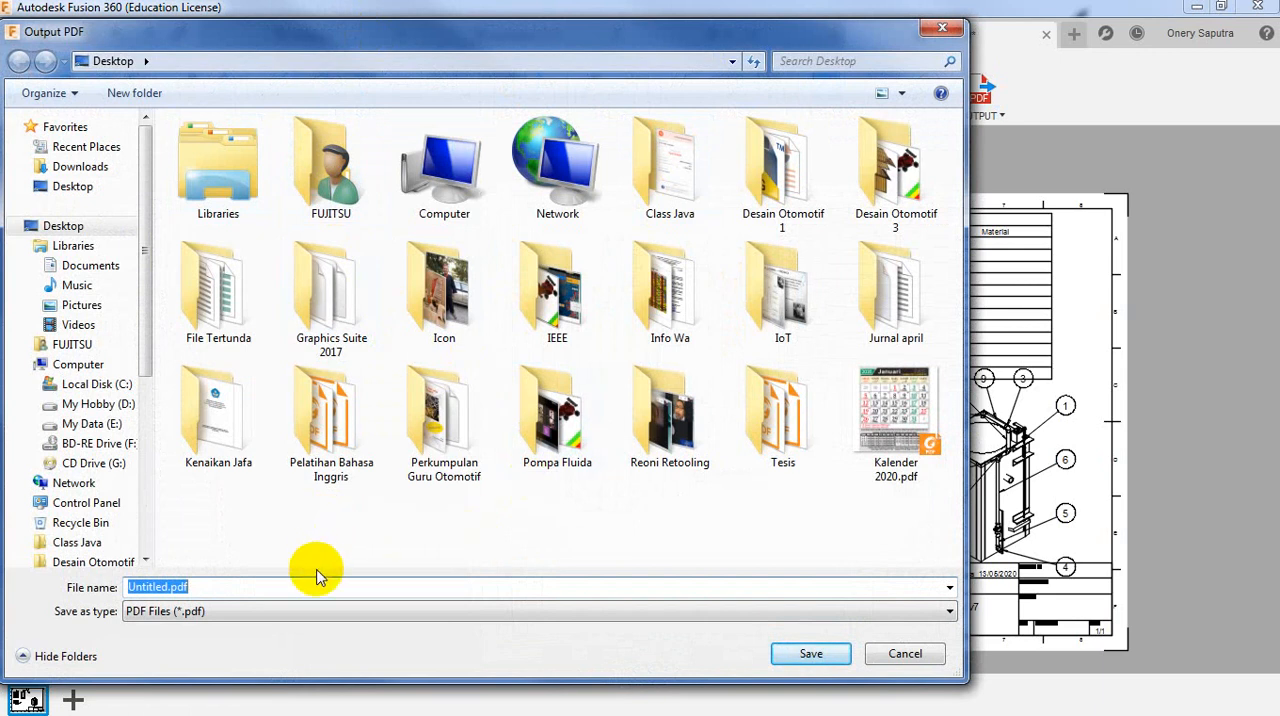
click(811, 654)
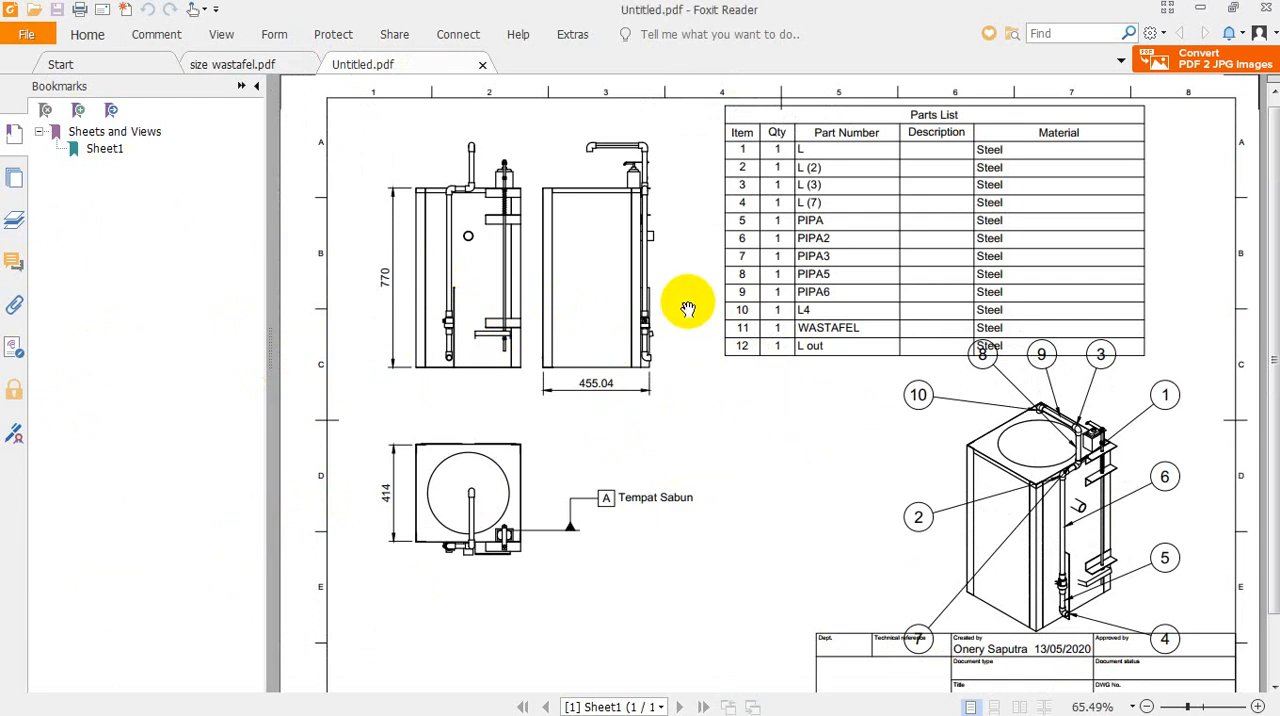
Examine the views, balloons, parts list and title block in the exported PDF
scroll(680, 320, down, 1)
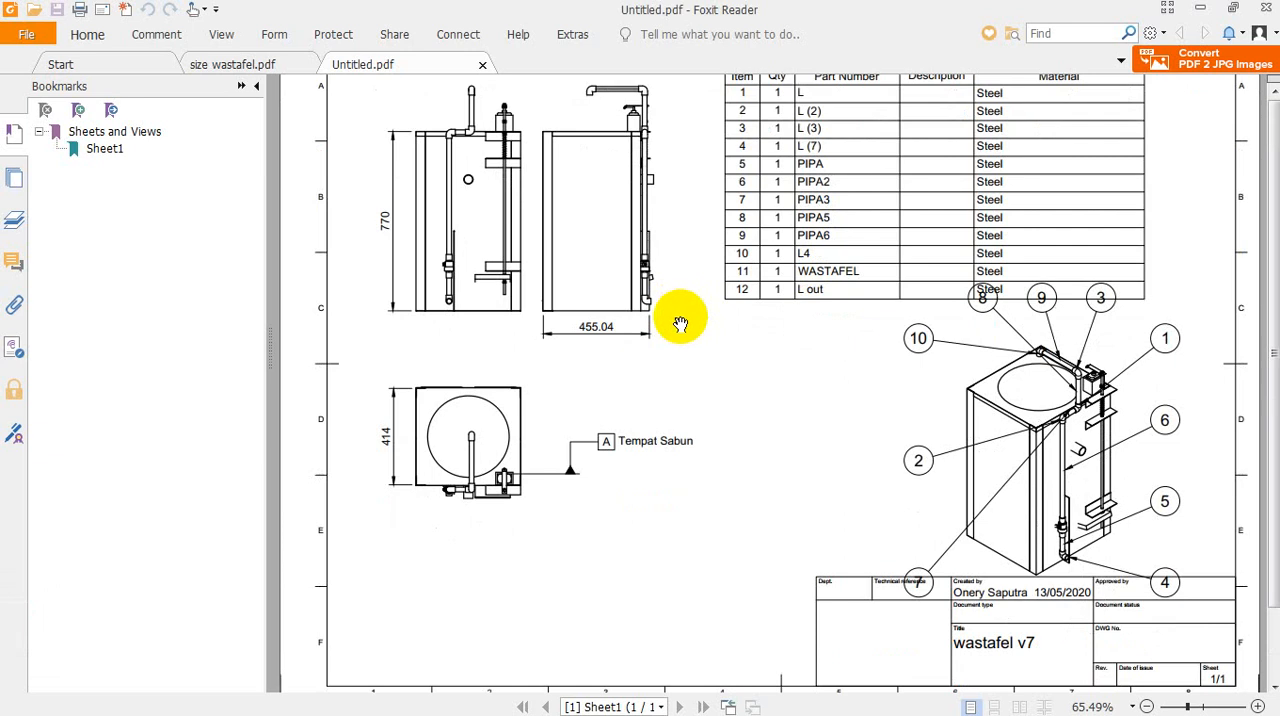
scroll(680, 320, up, 1)
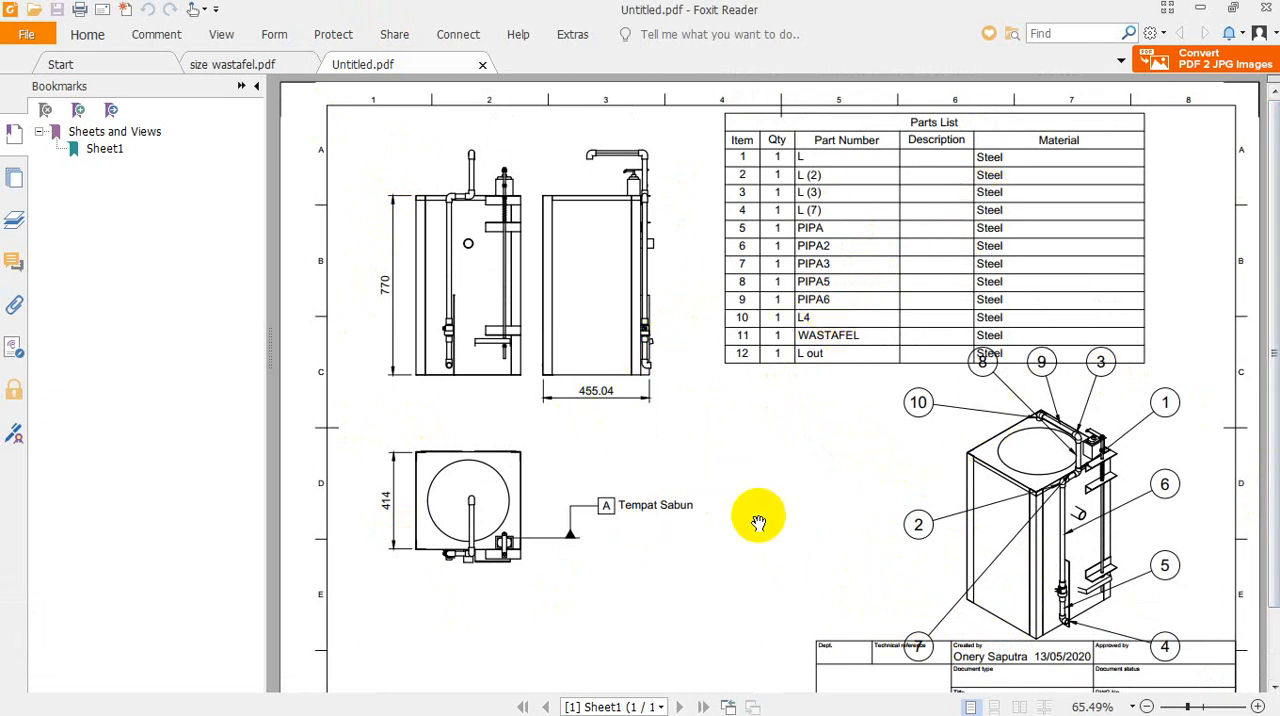
scroll(895, 297, down, 2)
scroll(892, 282, up, 2)
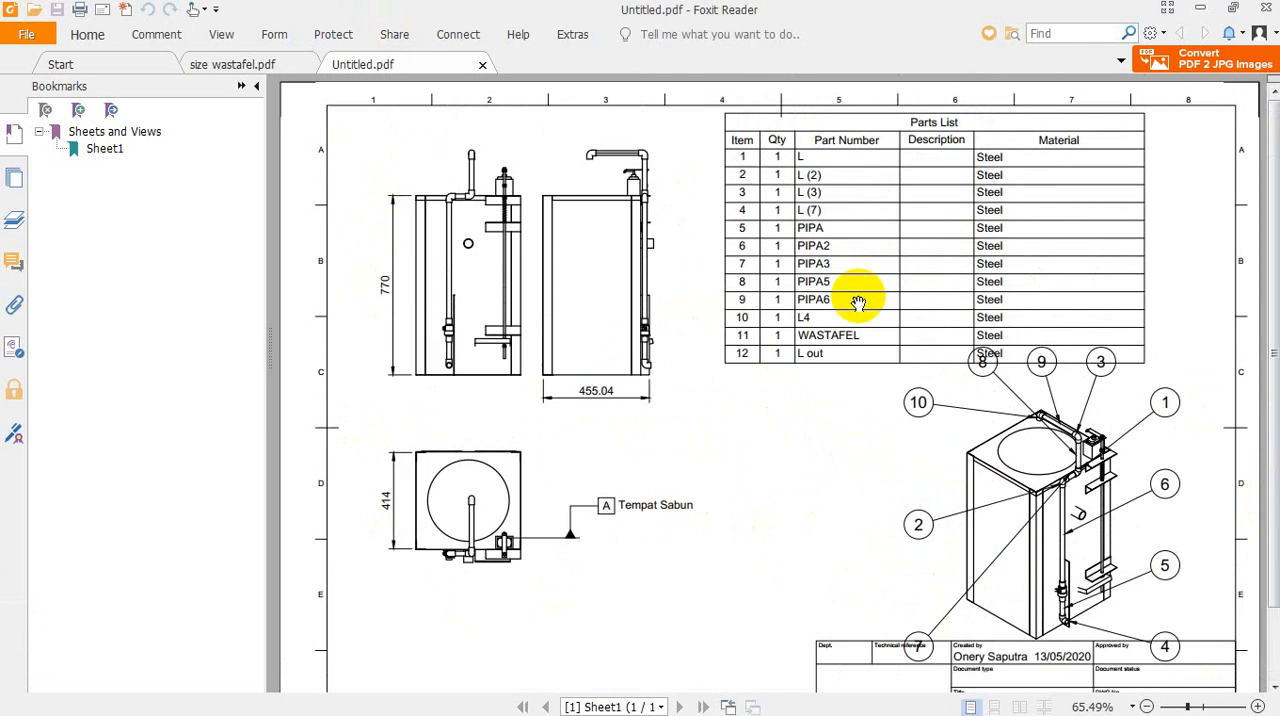